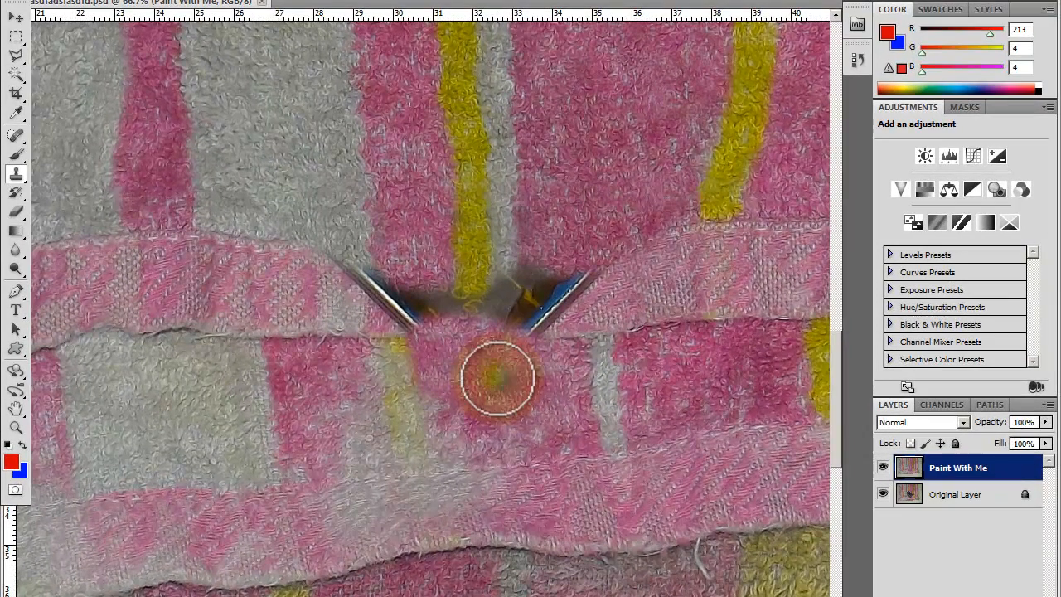
left_click_drag(506, 346, 559, 375)
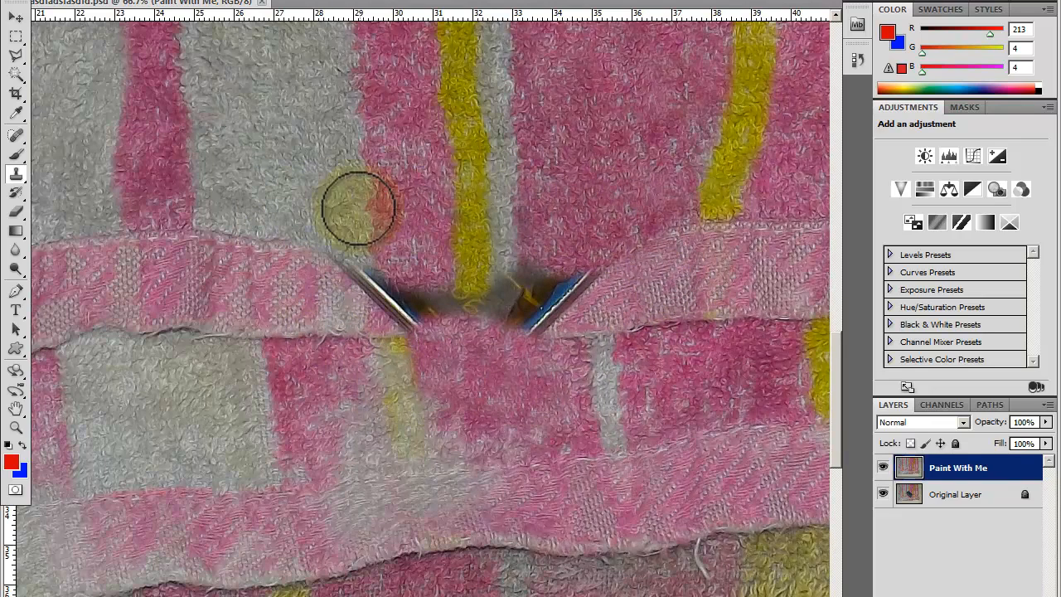
left_click(539, 373)
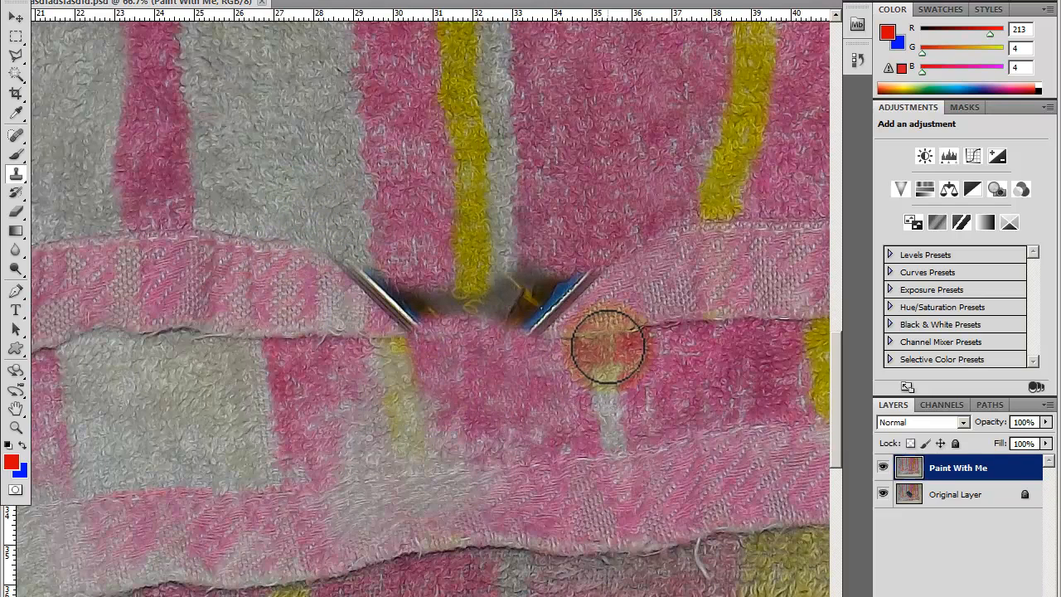
left_click_drag(495, 372, 520, 382)
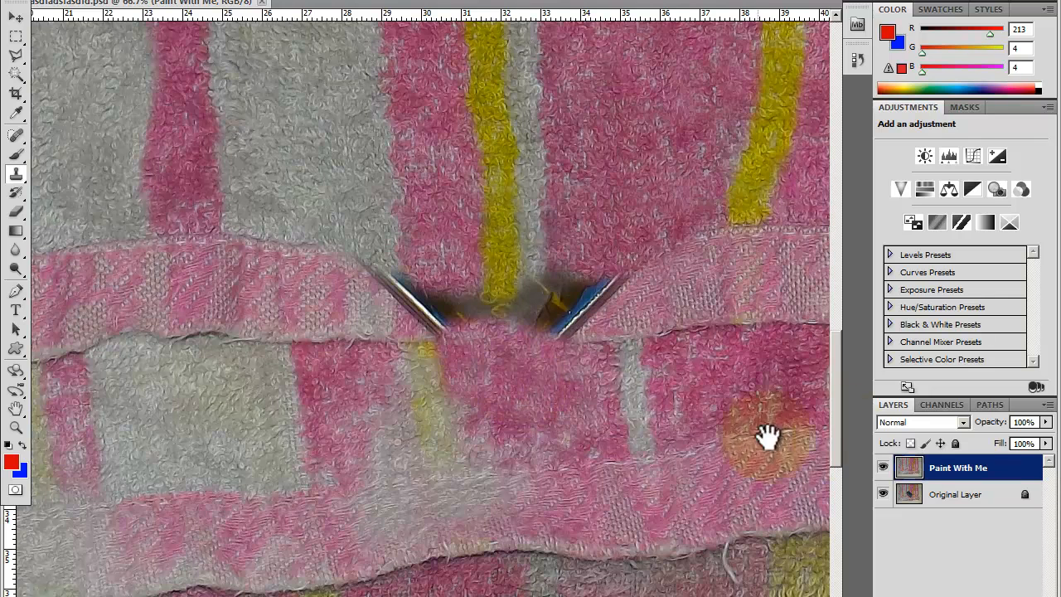
Step: Add a new blank layer above Paint With Me, and make Paint With Me the active layer again
left_click(931, 481)
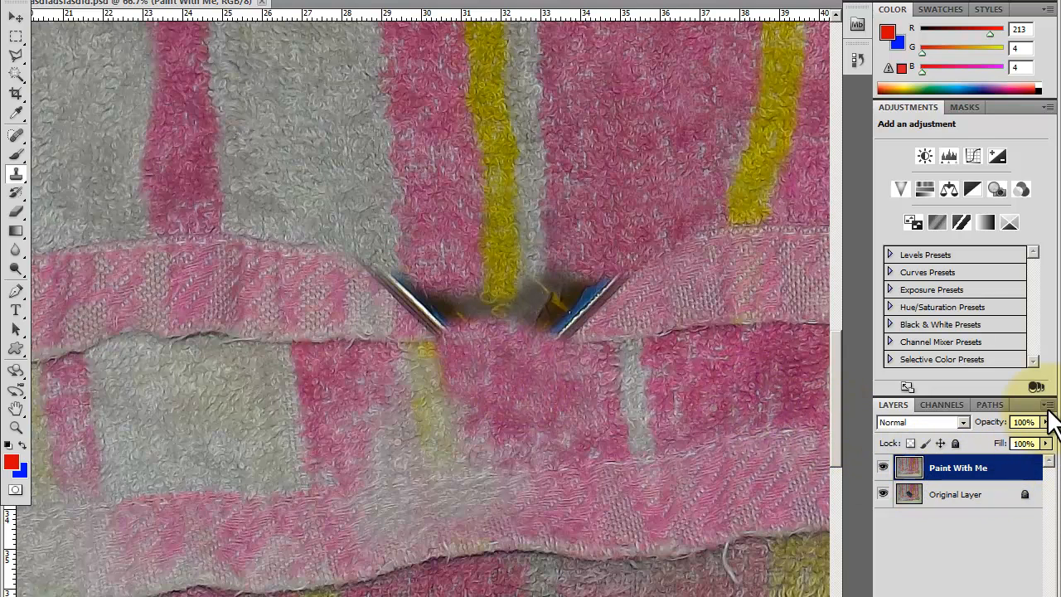
left_click(1049, 406)
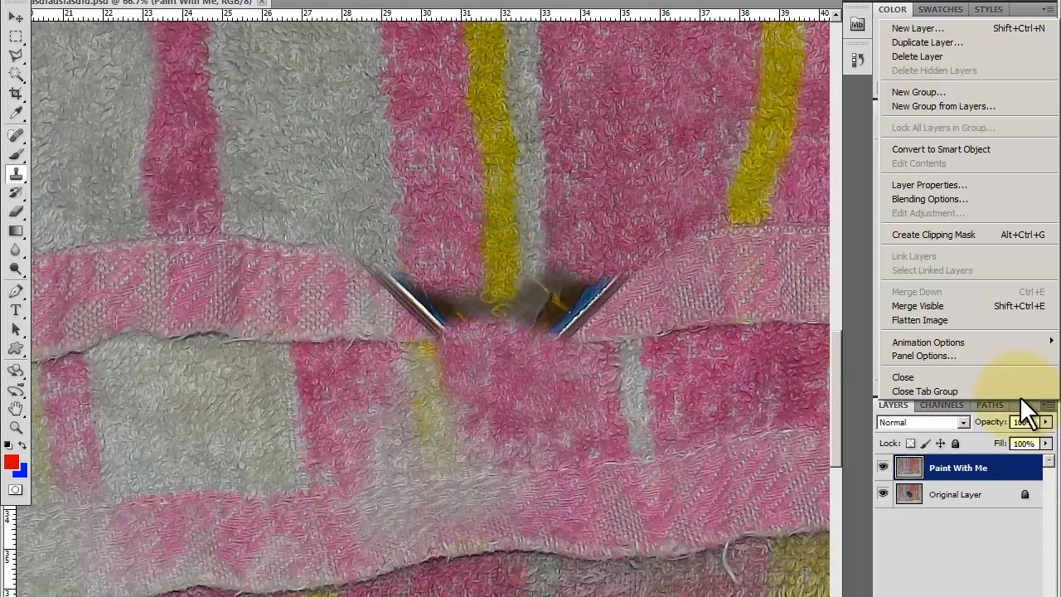
left_click(919, 29)
left_click(812, 195)
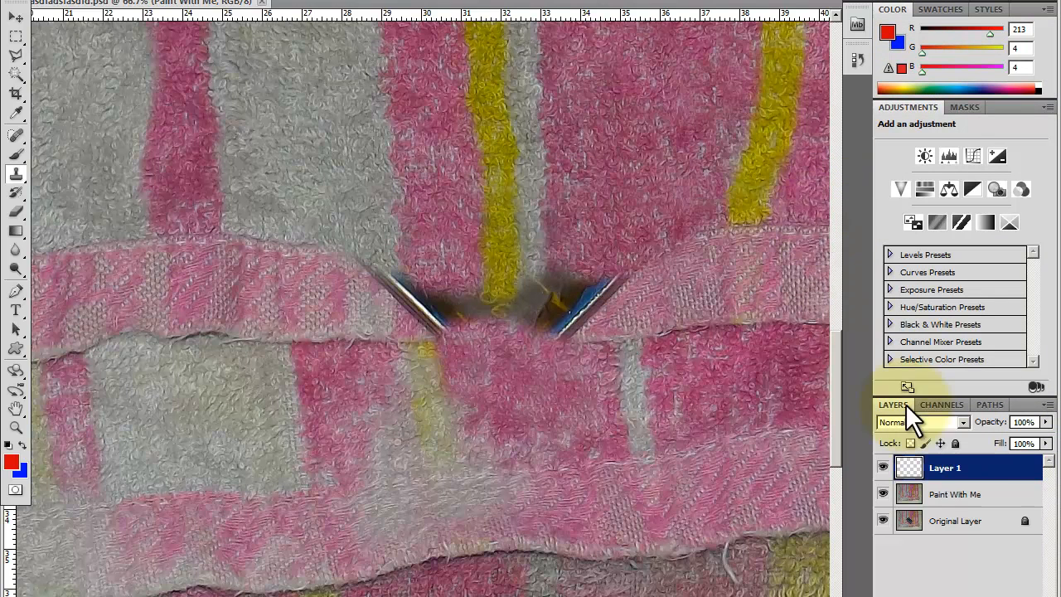
left_click(961, 502)
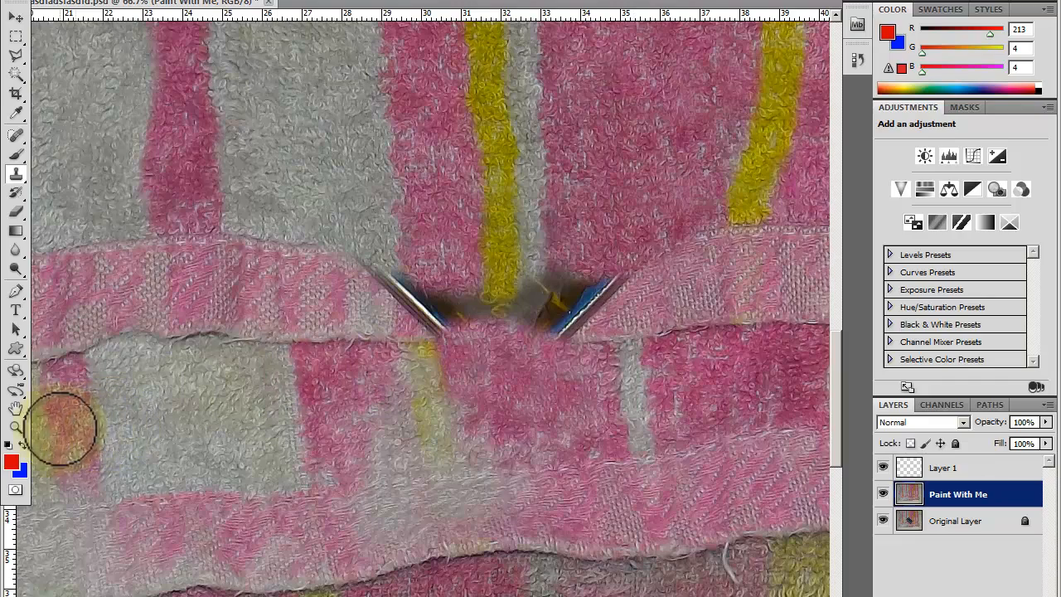
Step: Examine the unfinished hem gap beneath the yellow stripe up close and in its surroundings
left_click(23, 429)
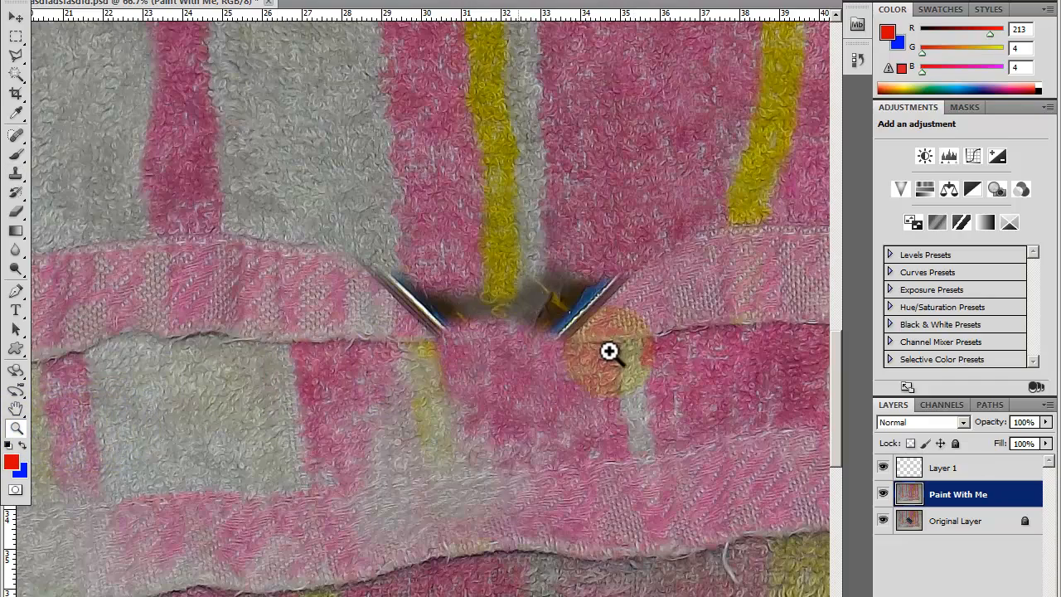
left_click(575, 332)
mouse_move(569, 339)
left_mouse_down()
mouse_move(540, 362)
mouse_move(641, 380)
mouse_move(555, 342)
left_mouse_up()
left_click(531, 329)
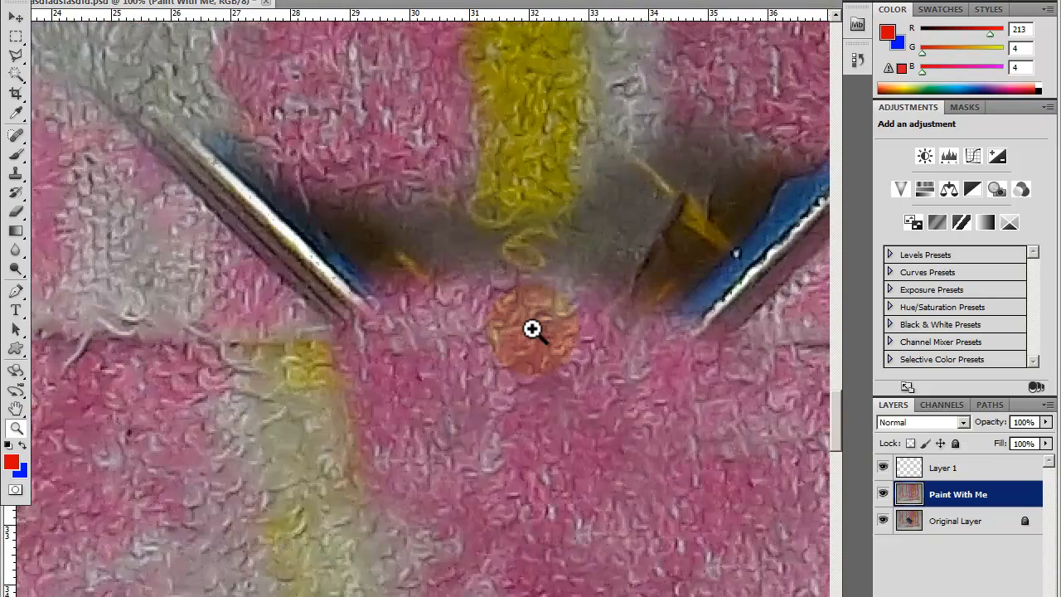
left_click(532, 329, "alt")
left_click(532, 329, "alt")
left_click_drag(531, 329, 524, 362)
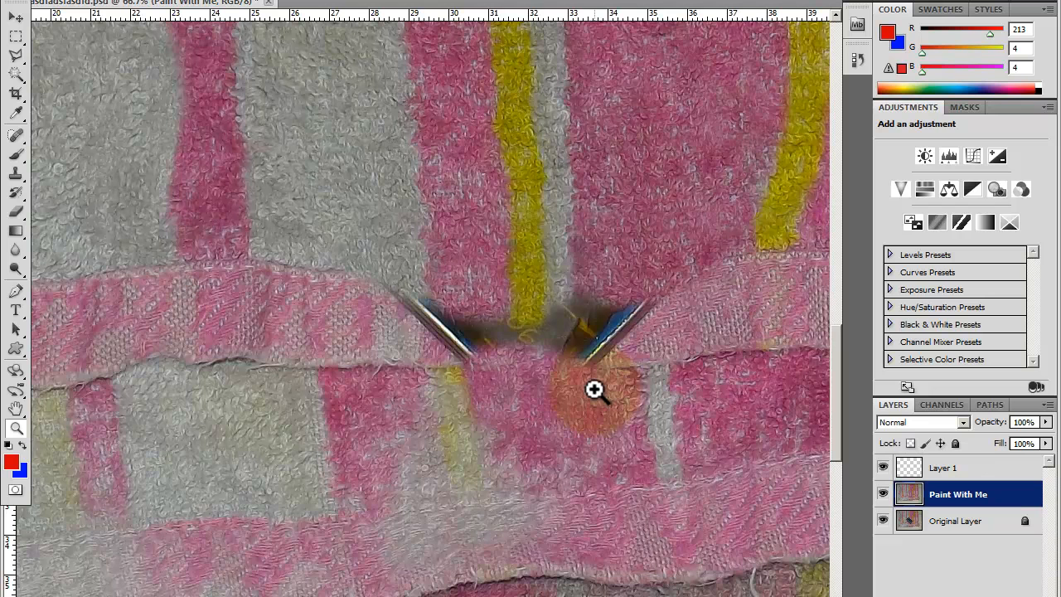
left_click_drag(464, 421, 517, 392)
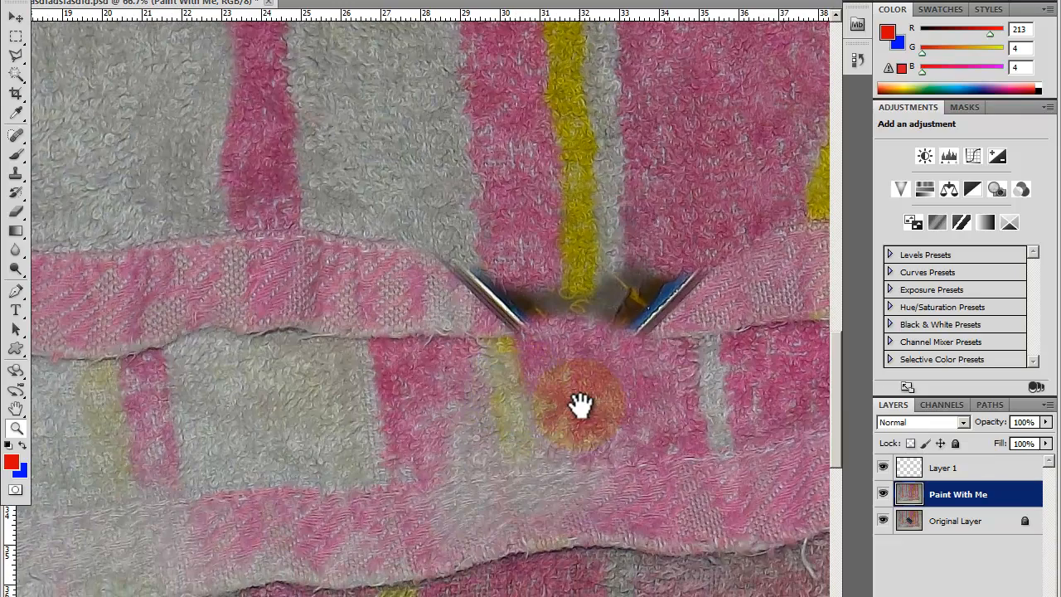
left_click_drag(587, 391, 536, 411)
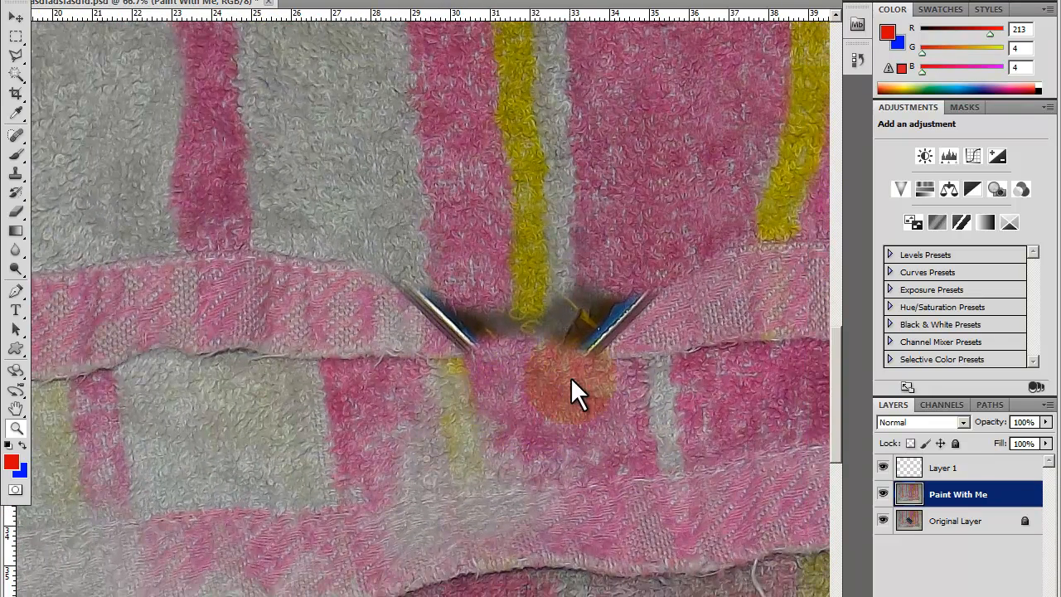
Step: Clone the hem's lower seam edge from Paint With Me onto Layer 1 with the Clone Stamp, working across the gap from its right side
left_click(15, 175)
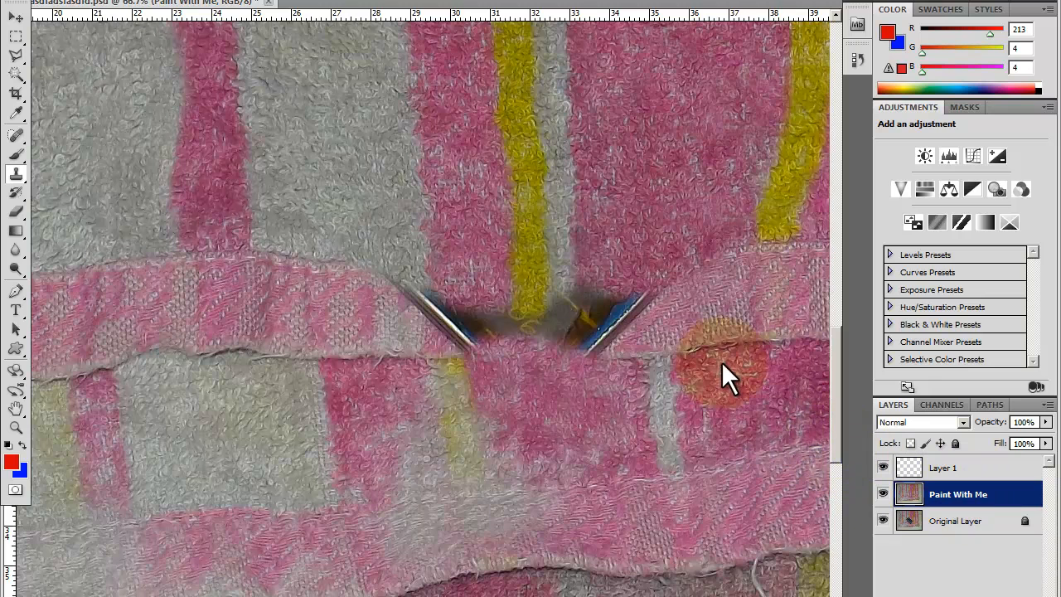
left_click(928, 469)
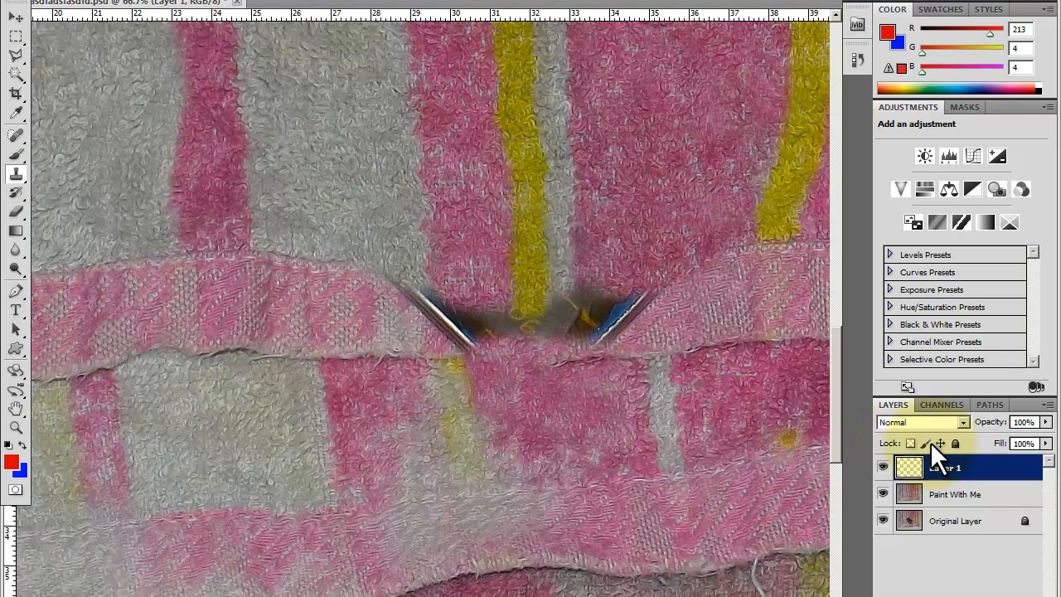
left_click(955, 486)
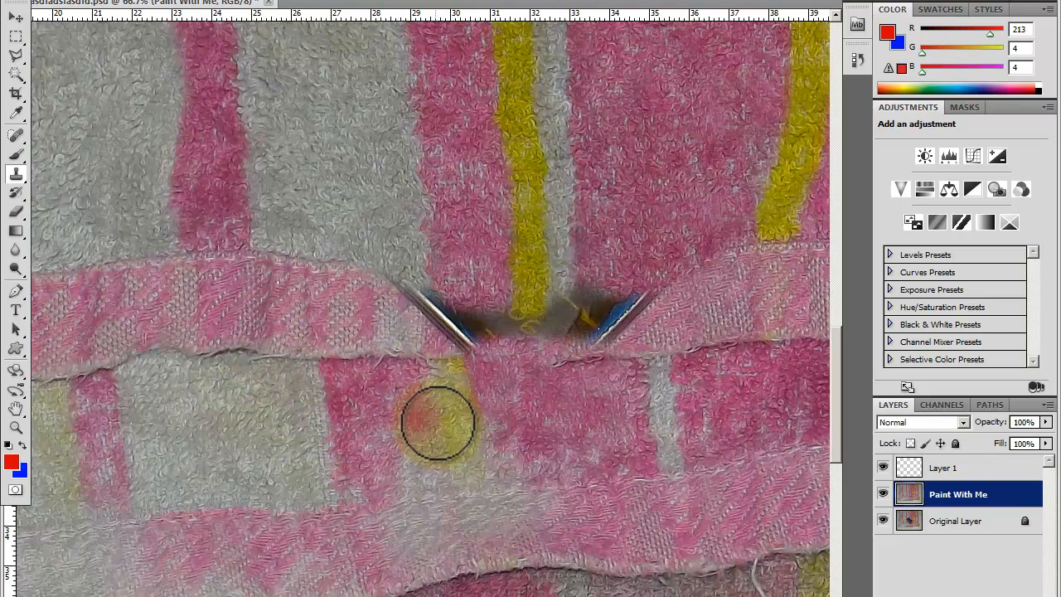
mouse_move(753, 383)
left_mouse_down()
mouse_move(703, 394)
mouse_move(462, 377)
mouse_move(652, 388)
left_mouse_up()
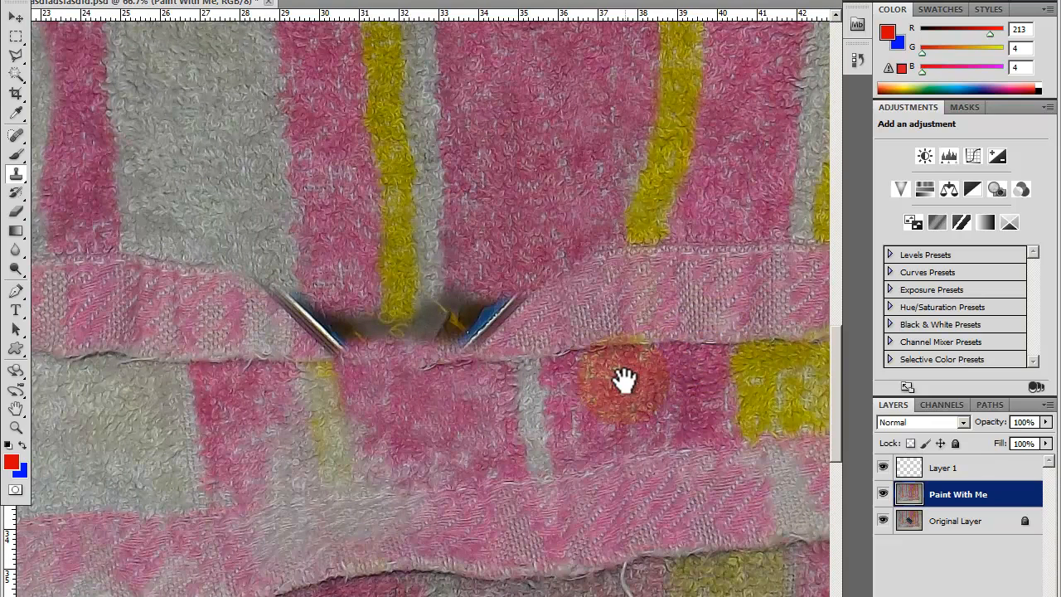
left_click_drag(623, 380, 680, 374)
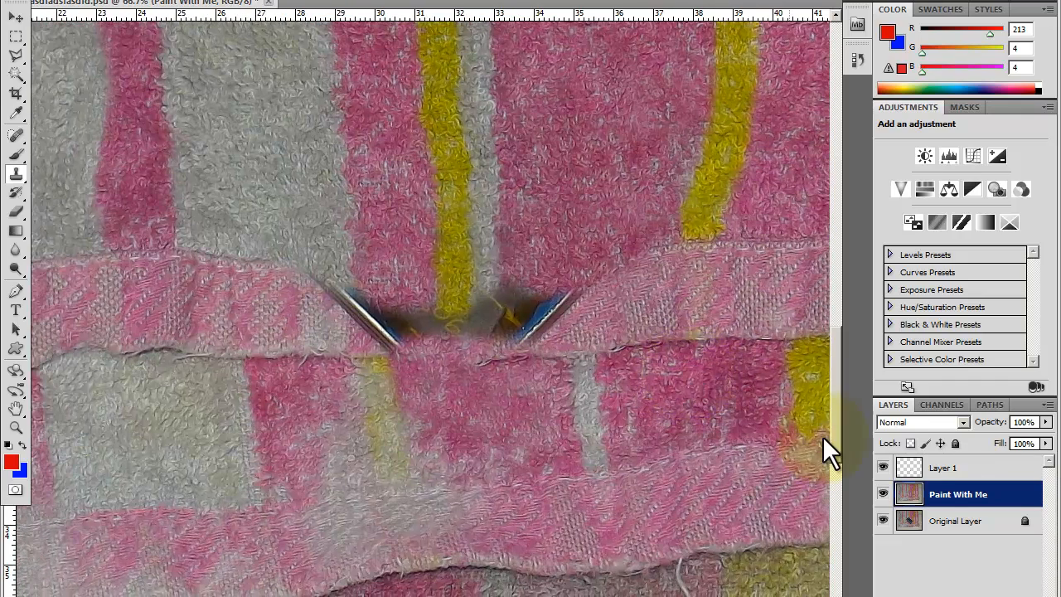
left_click(937, 469)
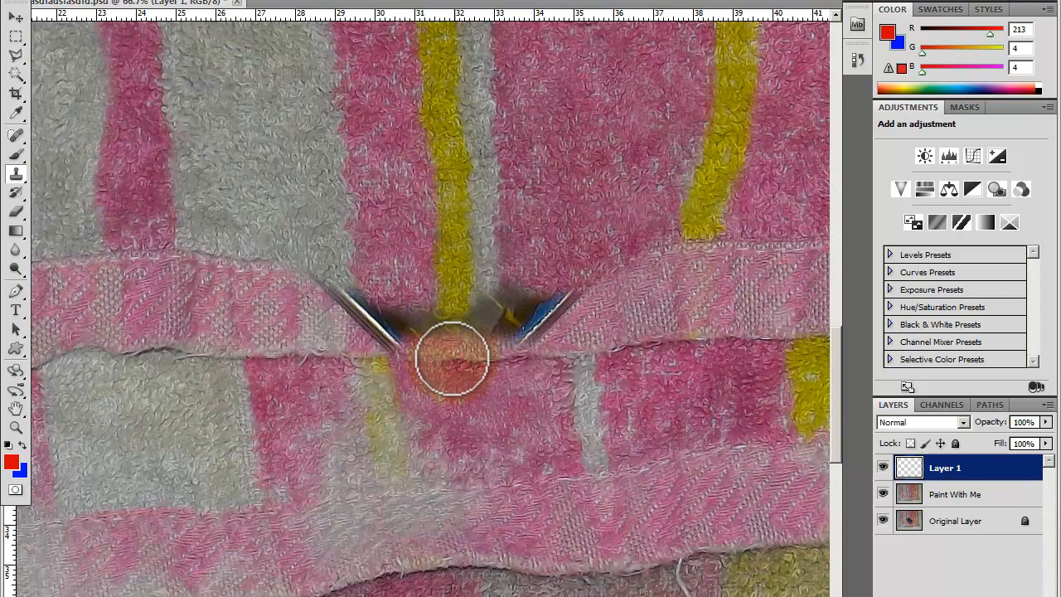
mouse_move(446, 360)
left_mouse_down()
mouse_move(398, 379)
mouse_move(439, 360)
mouse_move(457, 372)
mouse_move(533, 479)
mouse_move(440, 426)
mouse_move(503, 434)
left_mouse_up()
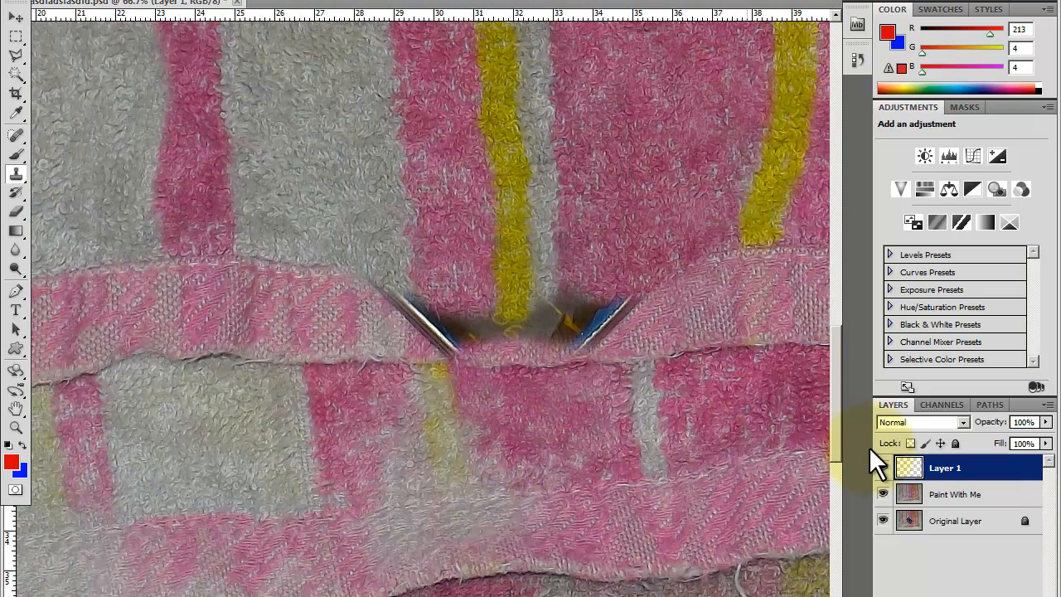
Step: Resample the seam edge on Paint With Me and extend it on Layer 1 to the gap's left metallic tip
left_click(960, 495)
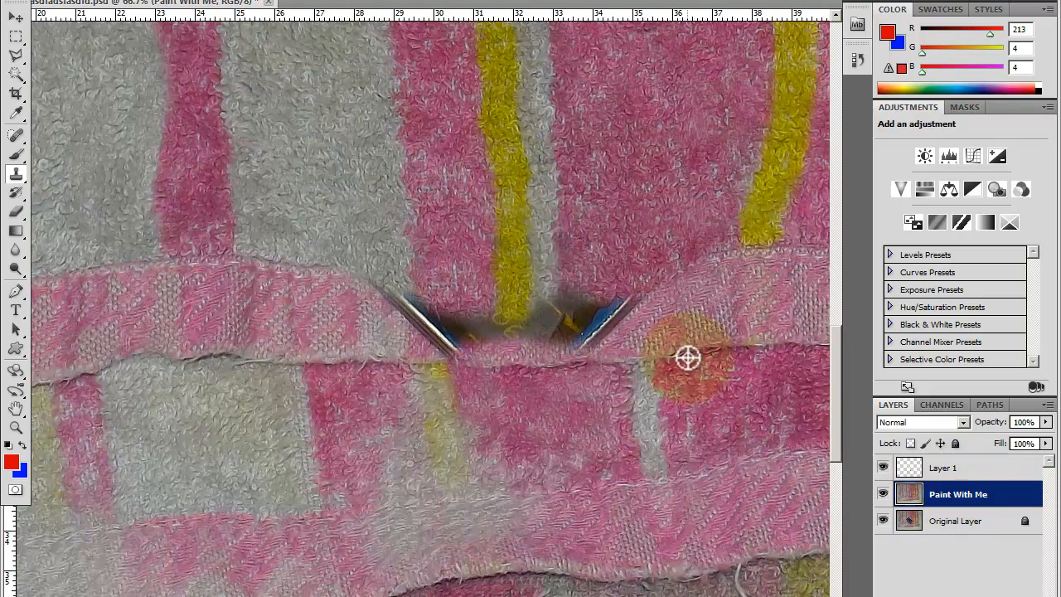
left_click(960, 466)
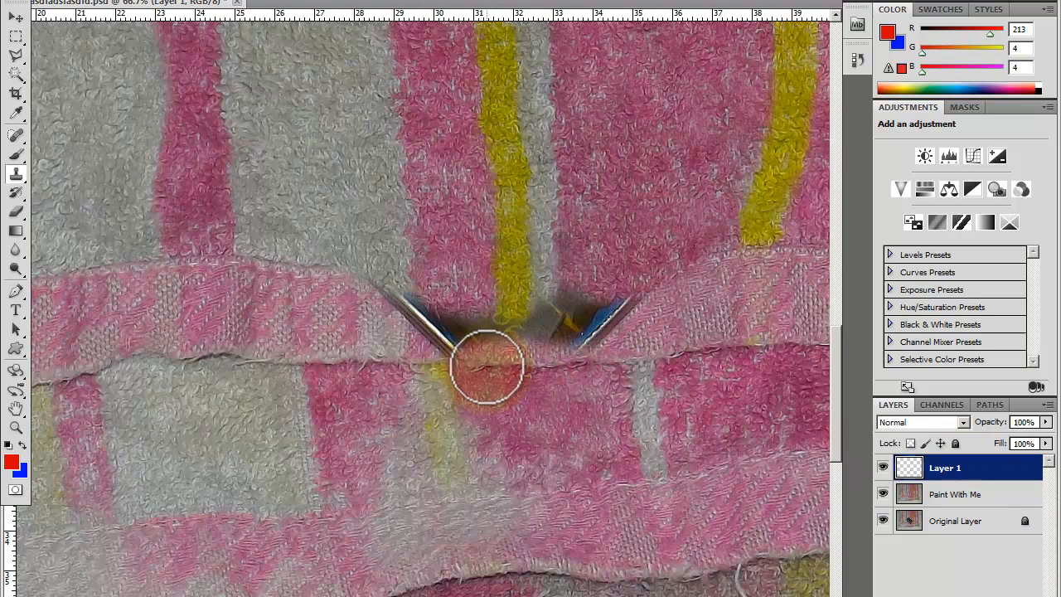
left_click_drag(488, 367, 461, 360)
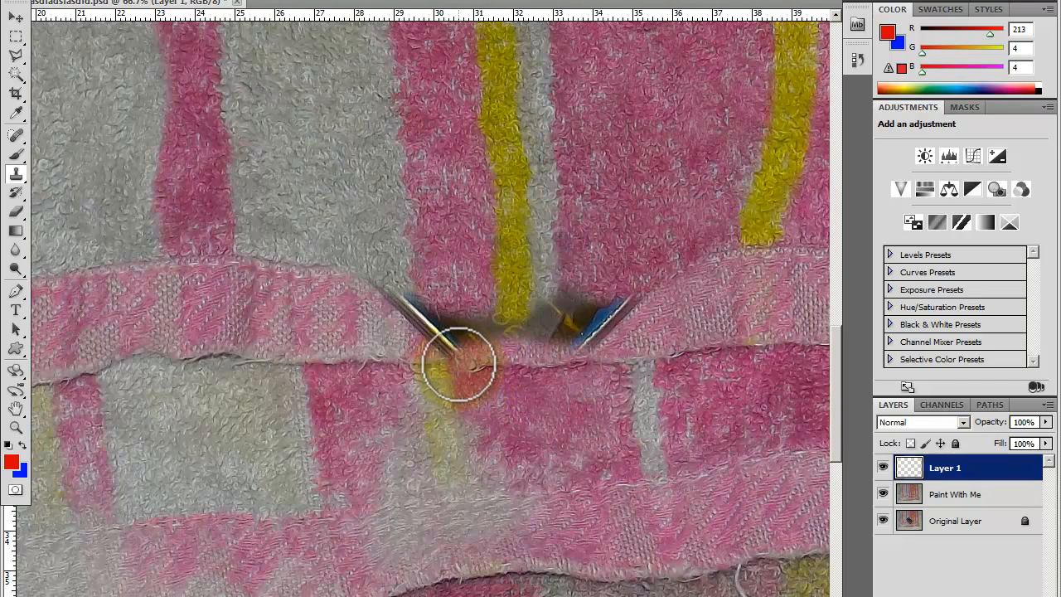
left_click_drag(531, 416, 645, 436)
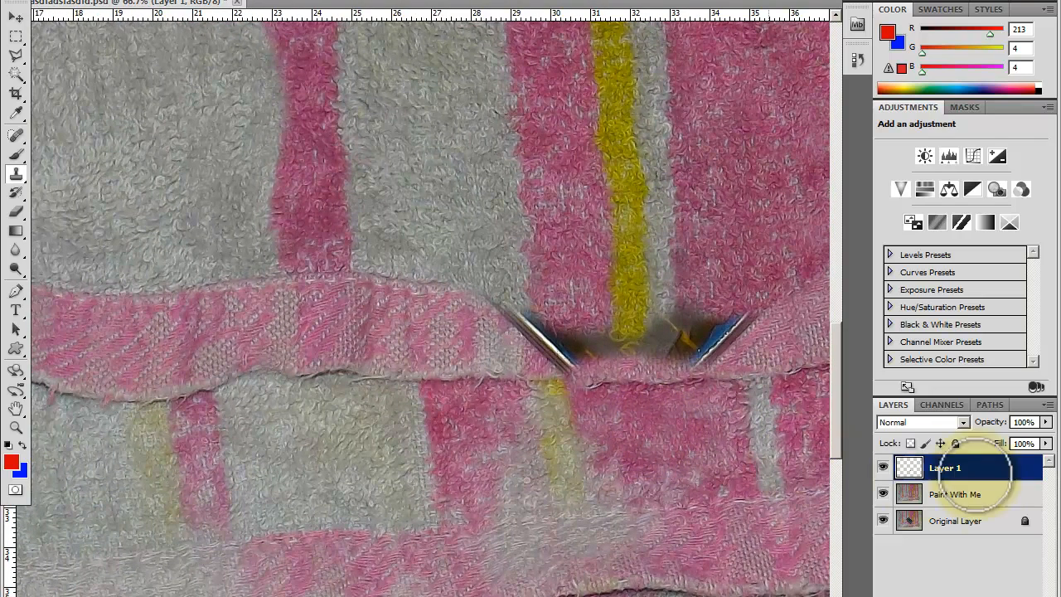
Step: Clone pink towel texture just below the rebuilt seam on the Paint With Me layer
left_click(970, 494)
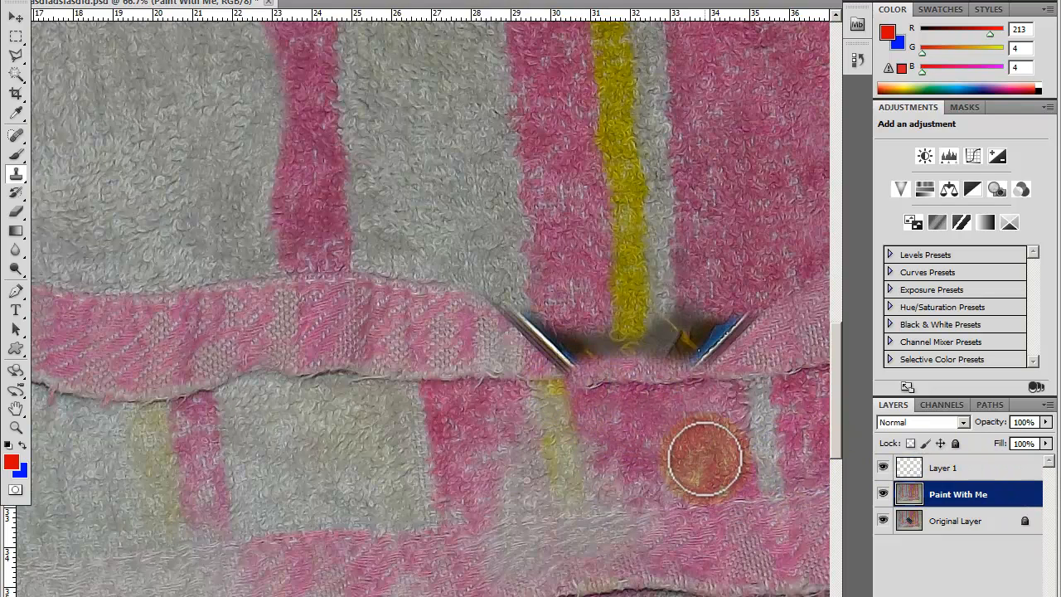
mouse_move(582, 398)
left_mouse_down()
mouse_move(600, 378)
mouse_move(645, 379)
mouse_move(622, 410)
left_mouse_up()
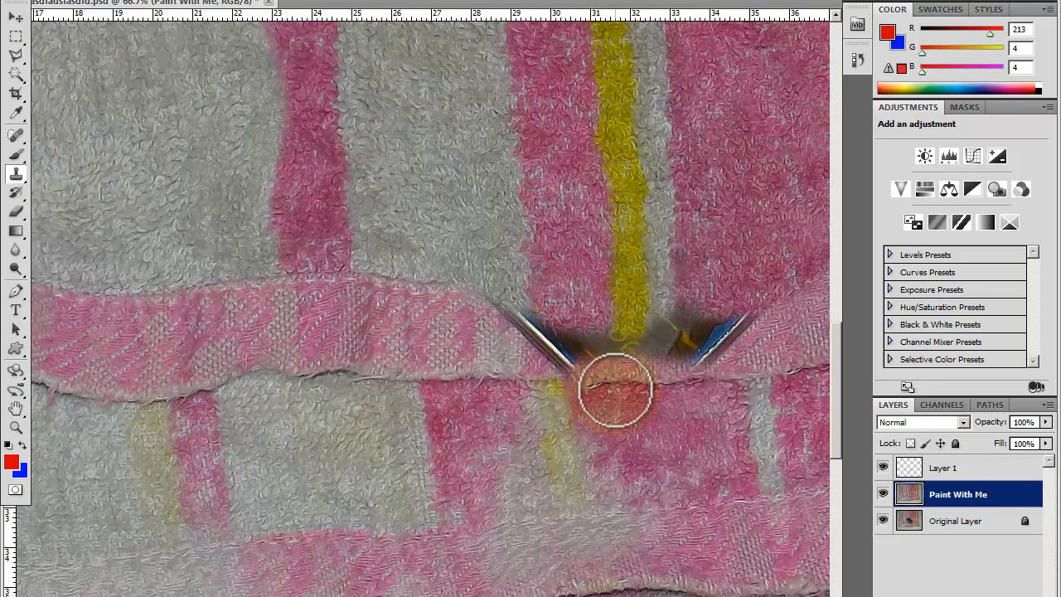
left_click_drag(682, 470, 510, 468)
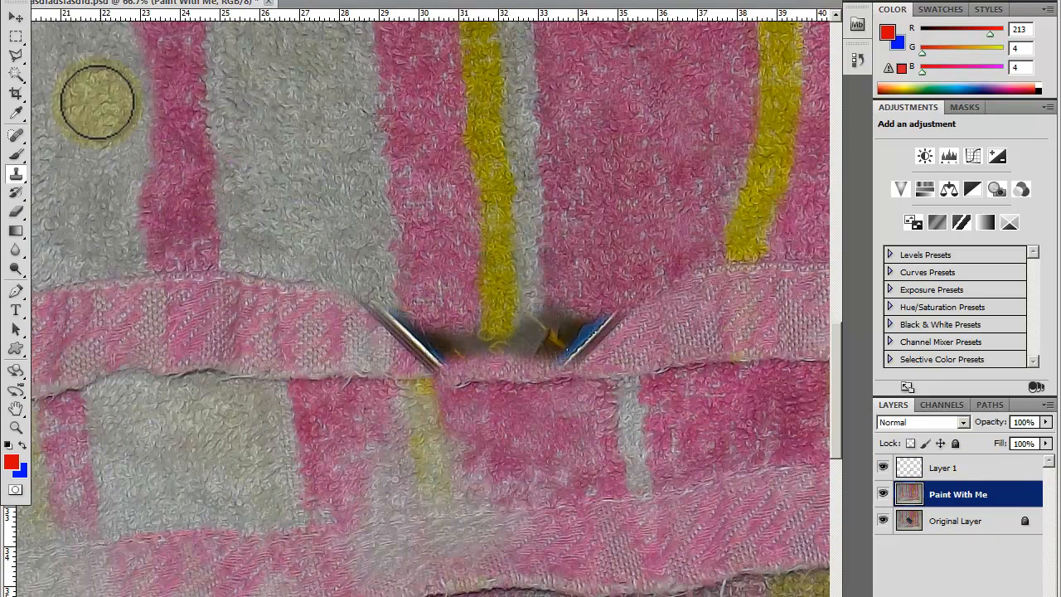
Step: Select a rectangular patch across the hem seam beside the yellow square on Paint With Me and copy it
left_click(15, 36)
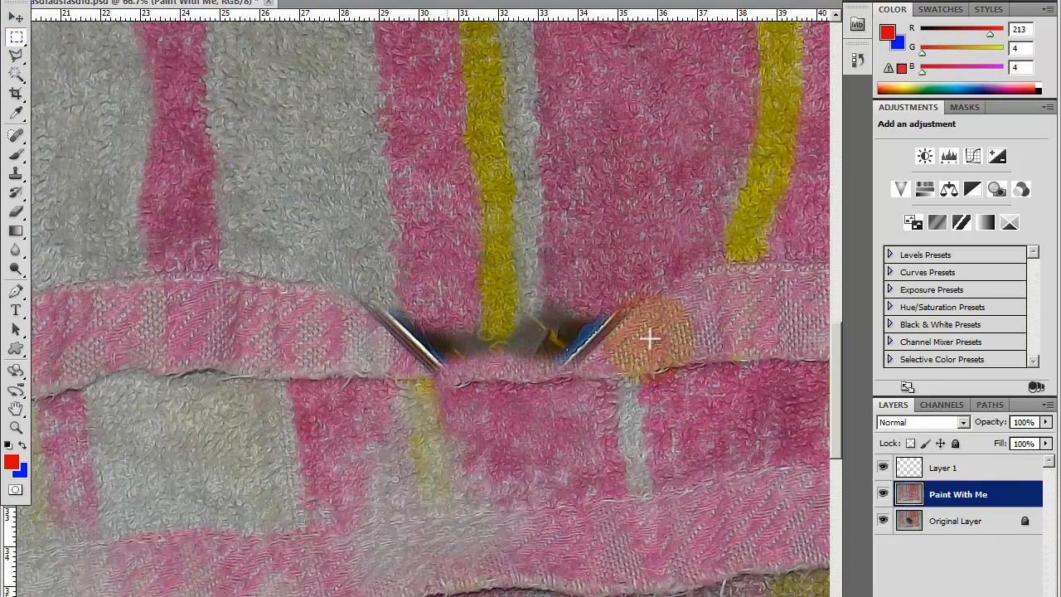
left_click_drag(687, 386, 612, 384)
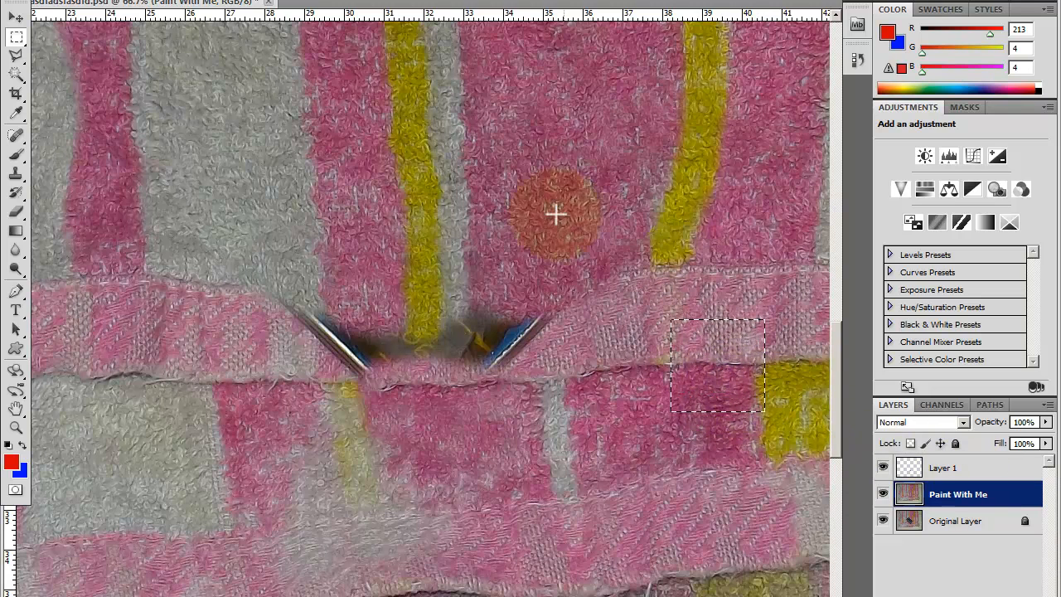
left_click(50, 1)
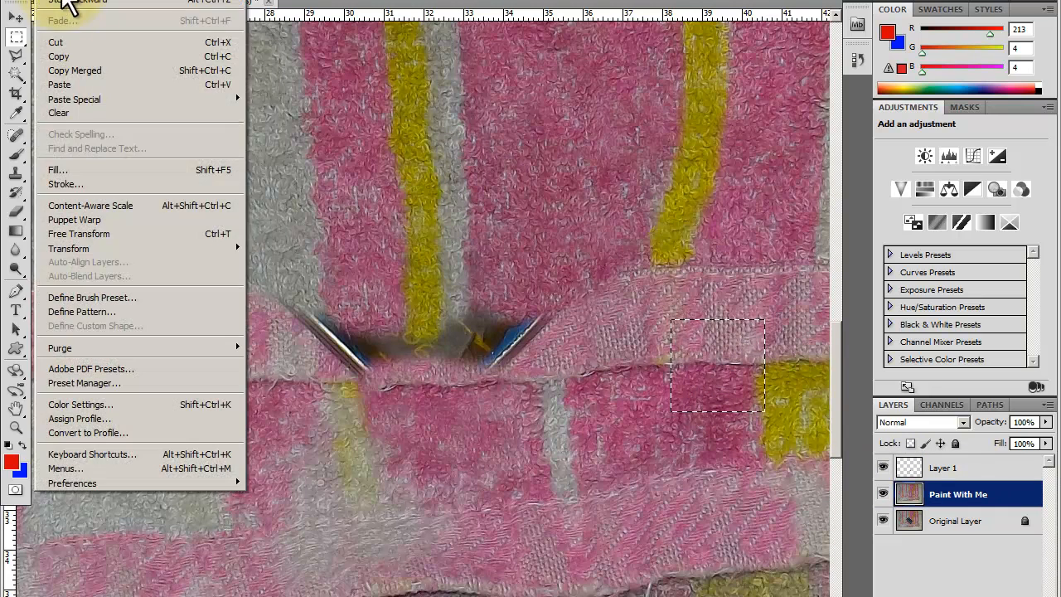
left_click(83, 39)
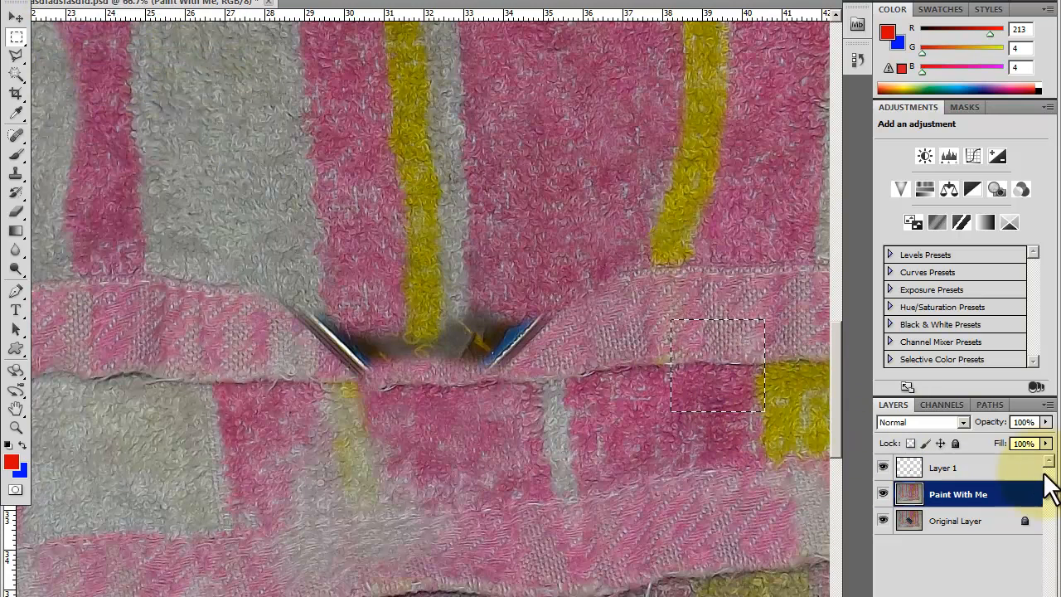
Step: Add another blank layer above Paint With Me and paste the copied seam patch onto it
left_click(1049, 405)
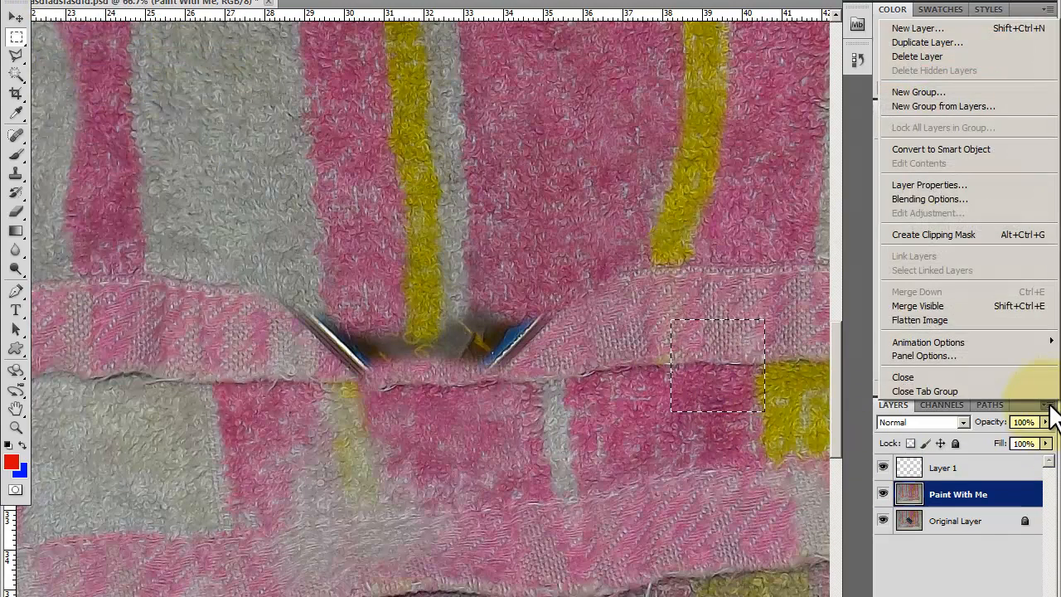
left_click(918, 25)
left_click(830, 190)
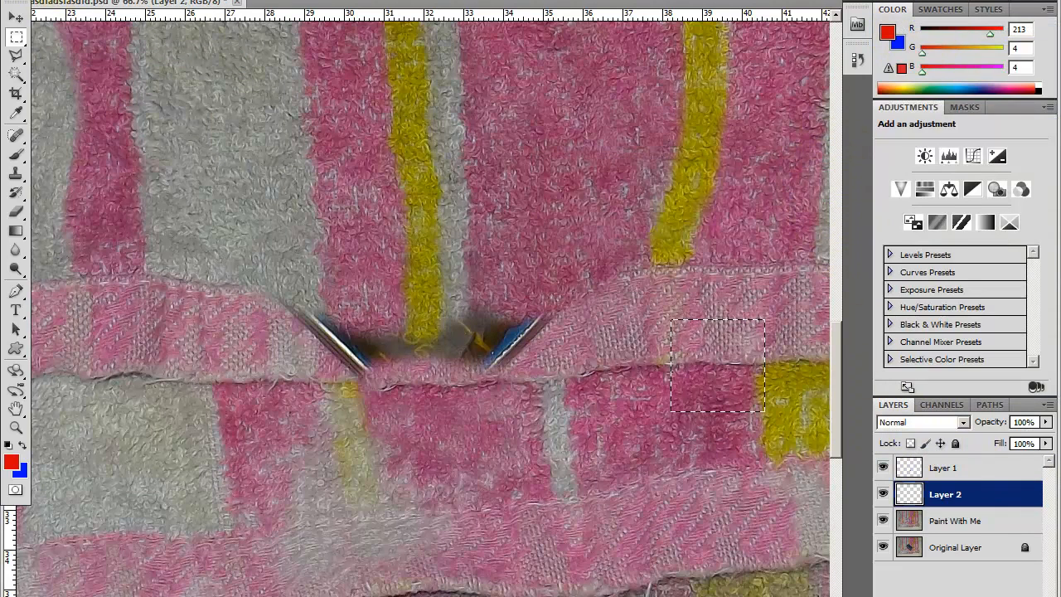
left_click(50, 2)
left_click(74, 86)
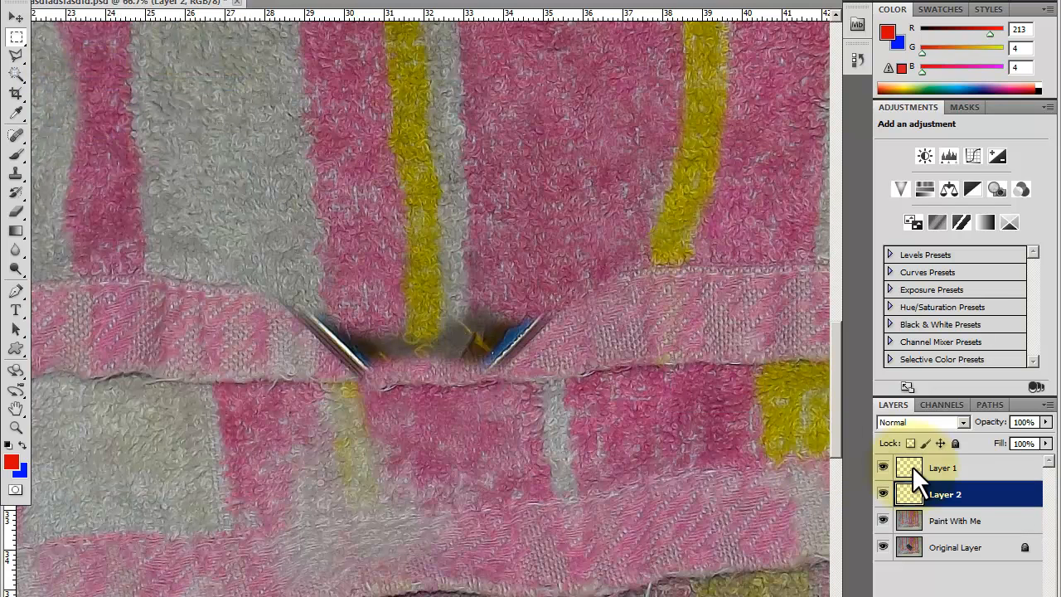
double_click(962, 504)
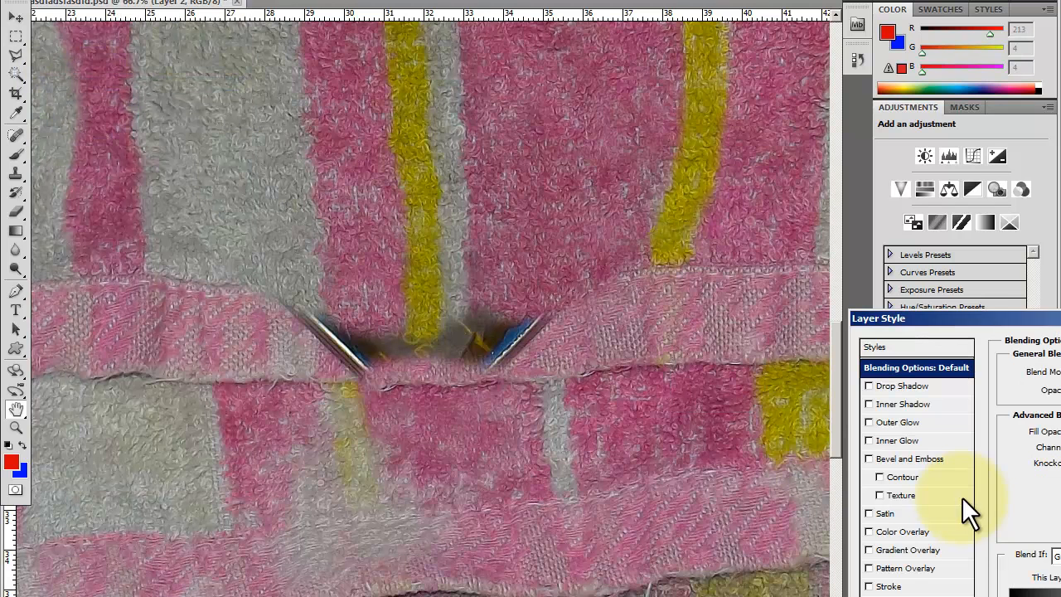
left_click_drag(1038, 312, 673, 311)
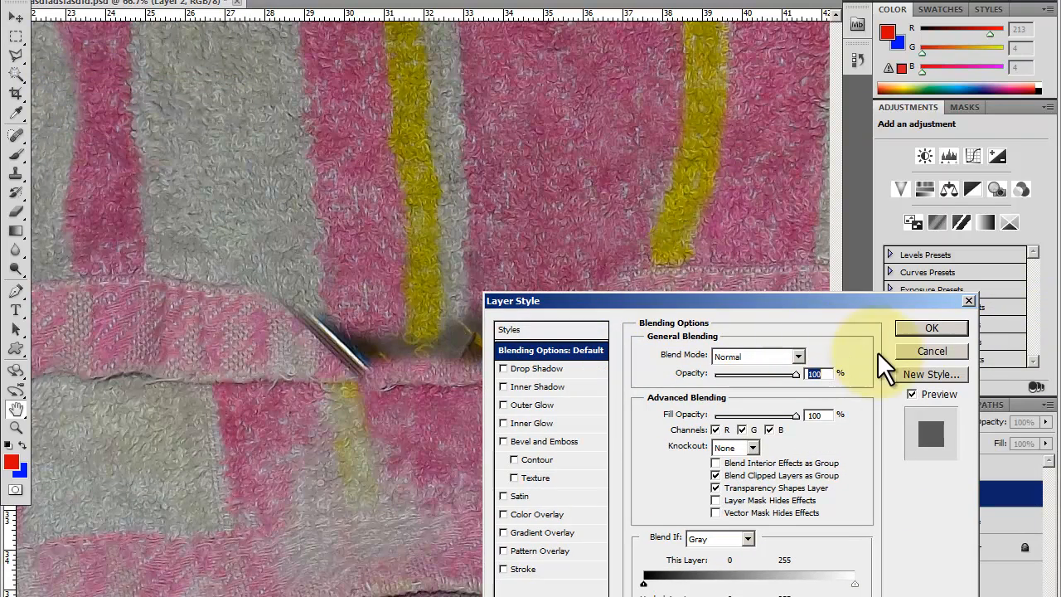
left_click(918, 353)
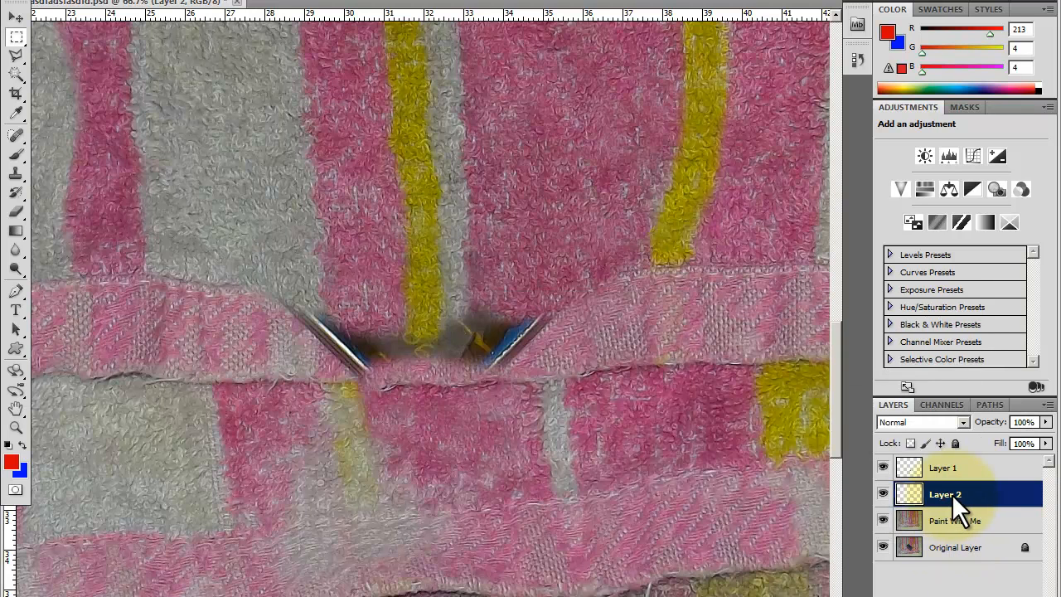
Step: Move the pasted seam patch over the gap's left metallic tip and bring Layer 2 above Layer 1
left_click(798, 365)
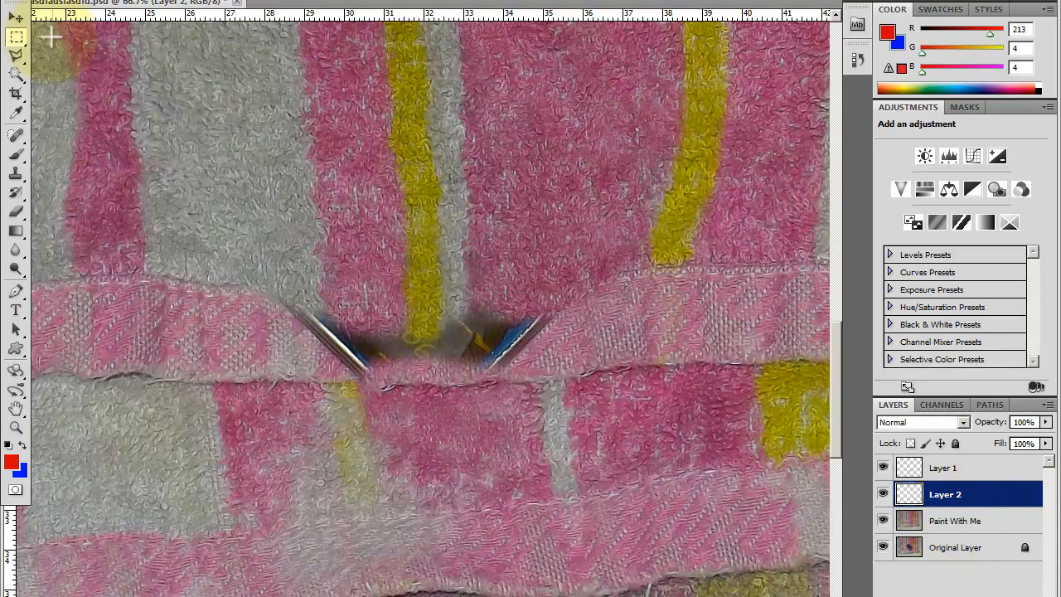
left_click(712, 433)
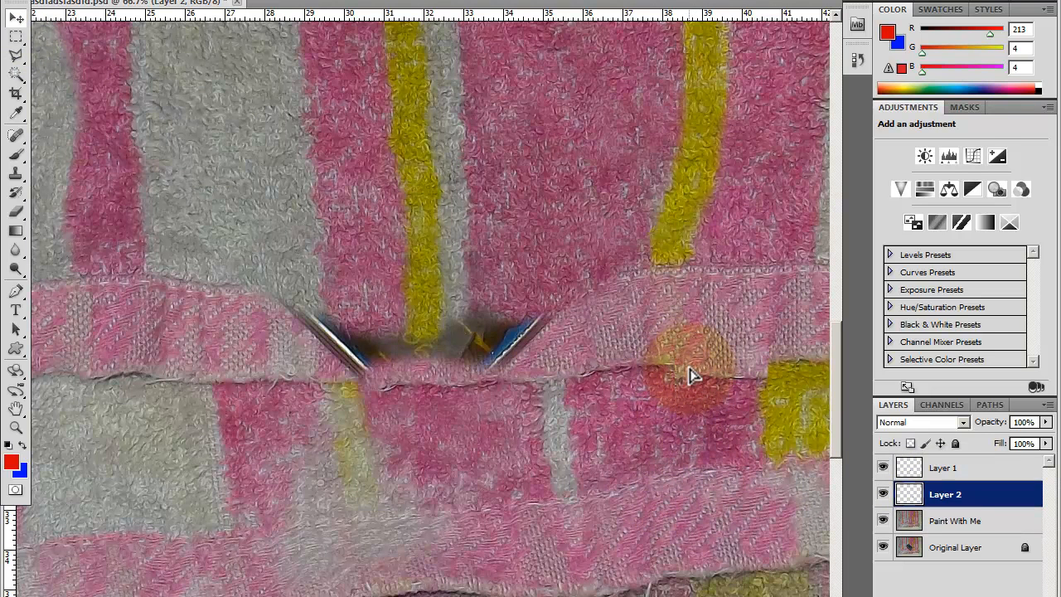
mouse_move(373, 420)
left_mouse_down()
mouse_move(292, 436)
mouse_move(298, 443)
mouse_move(283, 405)
mouse_move(432, 442)
mouse_move(348, 431)
mouse_move(314, 383)
mouse_move(377, 354)
left_mouse_up()
left_click_drag(940, 502, 950, 460)
Step: Rotate the seam patch on Layer 2 slightly clockwise and nudge it to line up with the surrounding hem edge
mouse_move(420, 377)
left_mouse_down()
mouse_move(332, 418)
mouse_move(382, 408)
mouse_move(315, 398)
mouse_move(339, 415)
mouse_move(350, 391)
mouse_move(374, 407)
mouse_move(66, 7)
left_mouse_up()
left_click(67, 0)
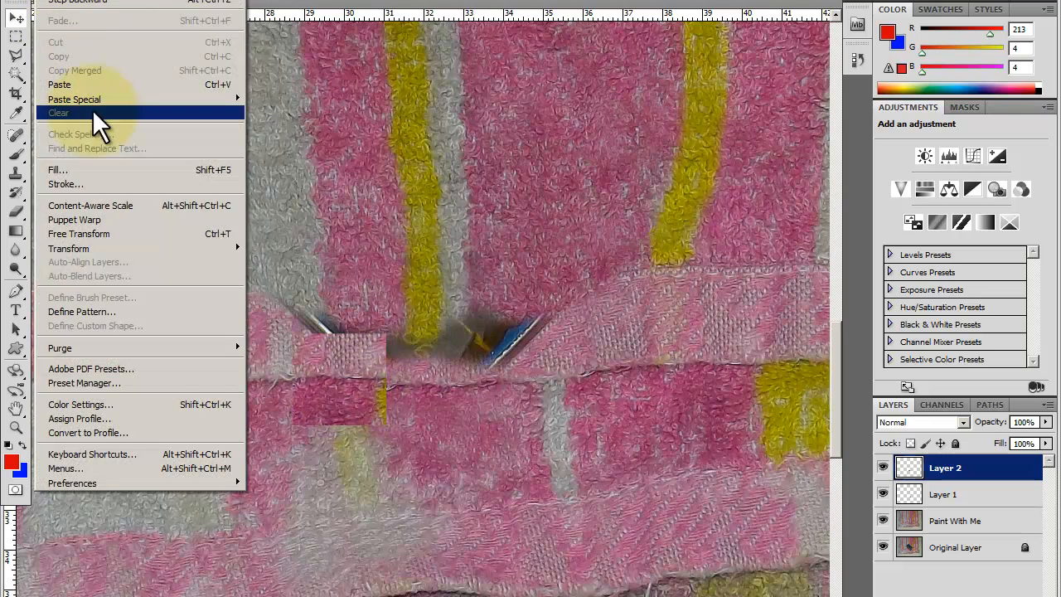
mouse_move(135, 249)
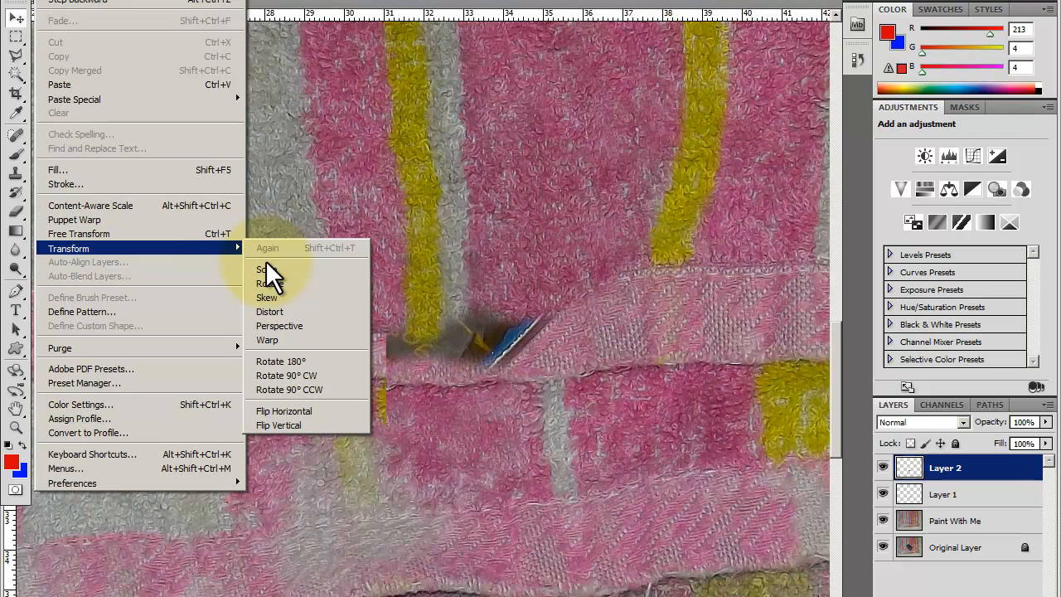
left_click(267, 273)
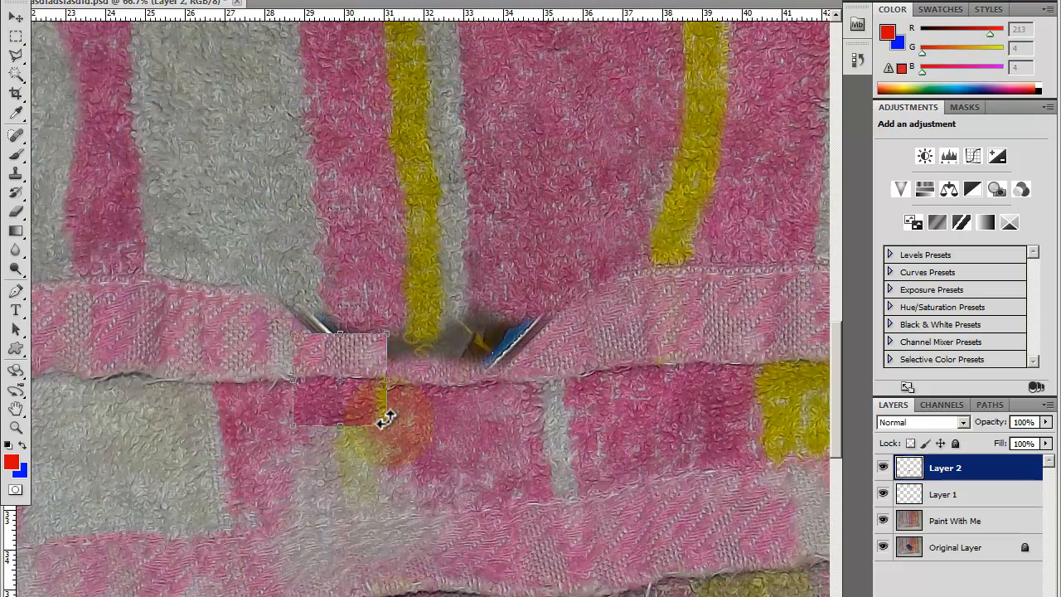
left_click_drag(384, 423, 382, 424)
left_click_drag(331, 395, 325, 395)
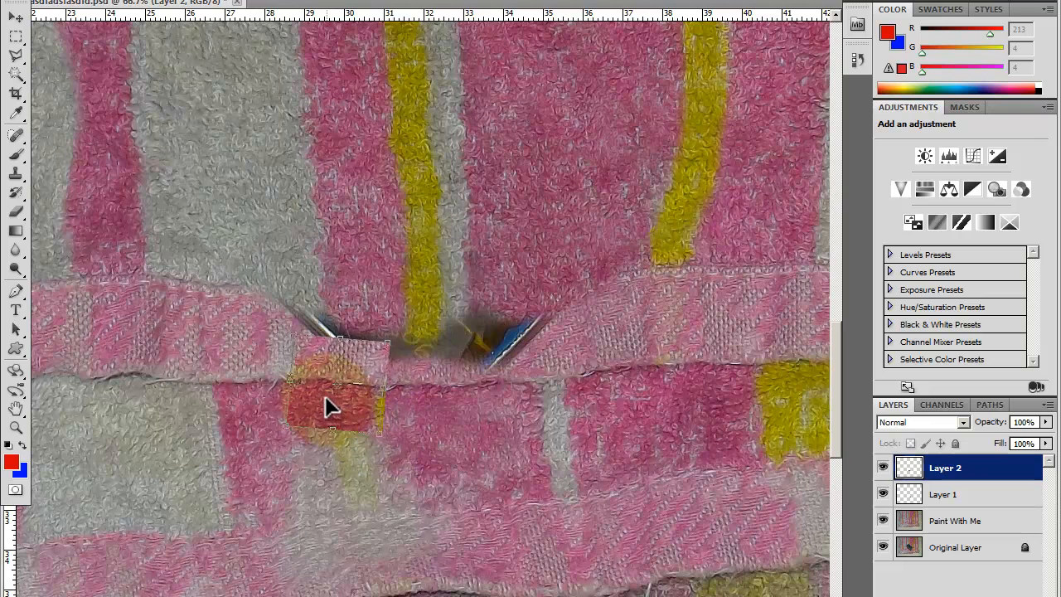
key("Return")
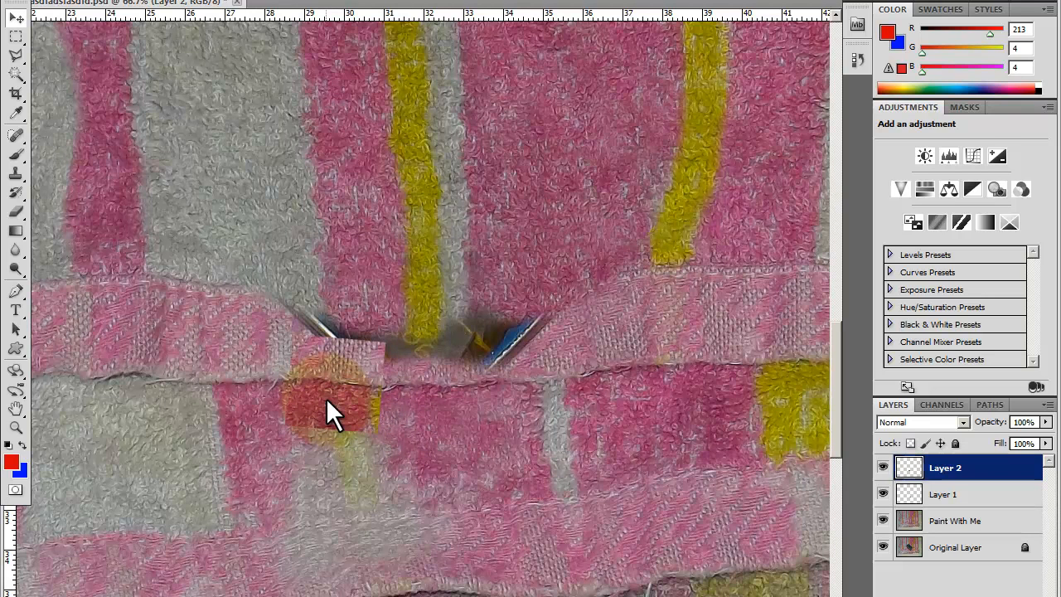
Step: Move the rotated patch off the seam and park it on the towel just above the gap's left metallic tip
left_click_drag(336, 409, 295, 386)
left_click_drag(375, 404, 358, 419)
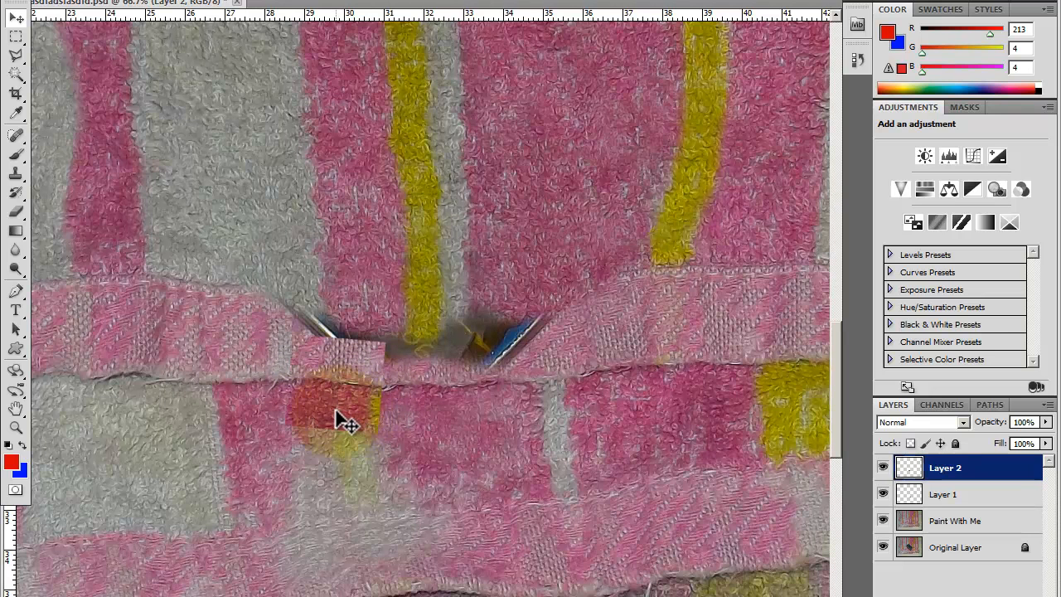
left_click_drag(335, 411, 609, 451)
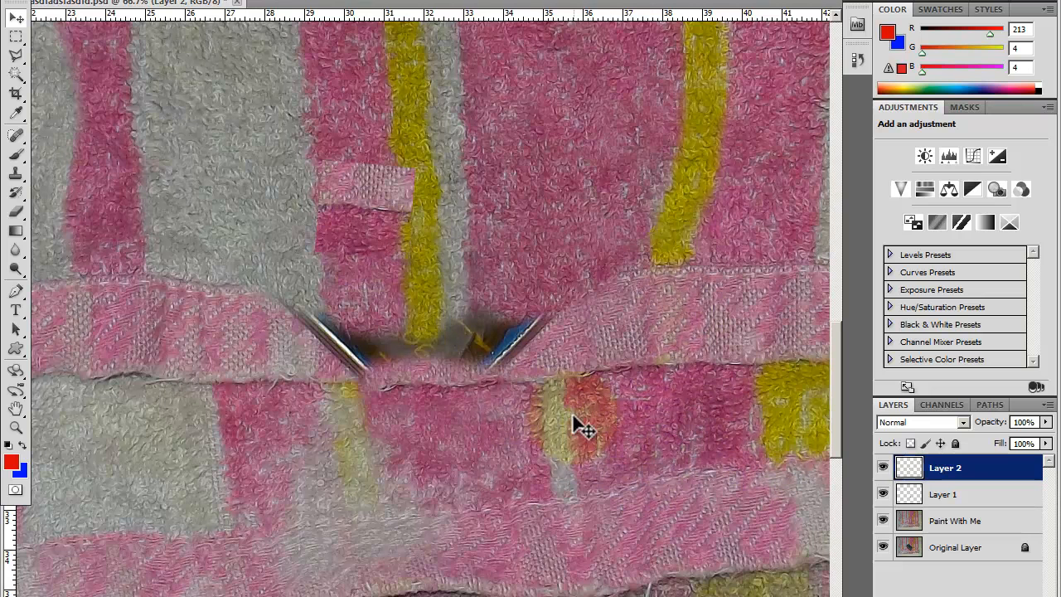
mouse_move(544, 399)
left_mouse_down()
mouse_move(548, 486)
mouse_move(540, 397)
left_mouse_up()
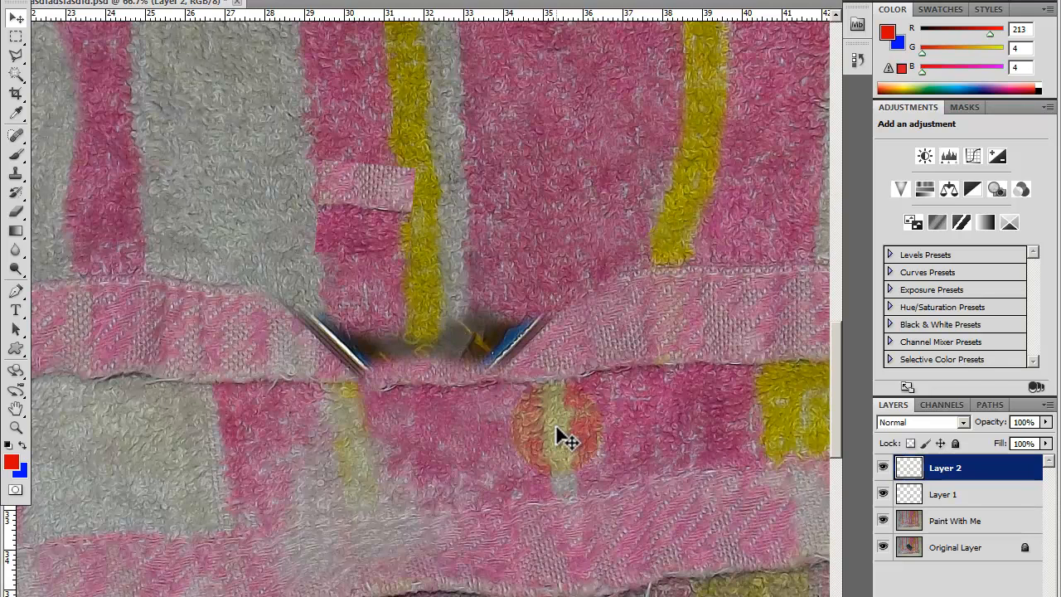
left_click_drag(560, 440, 635, 428)
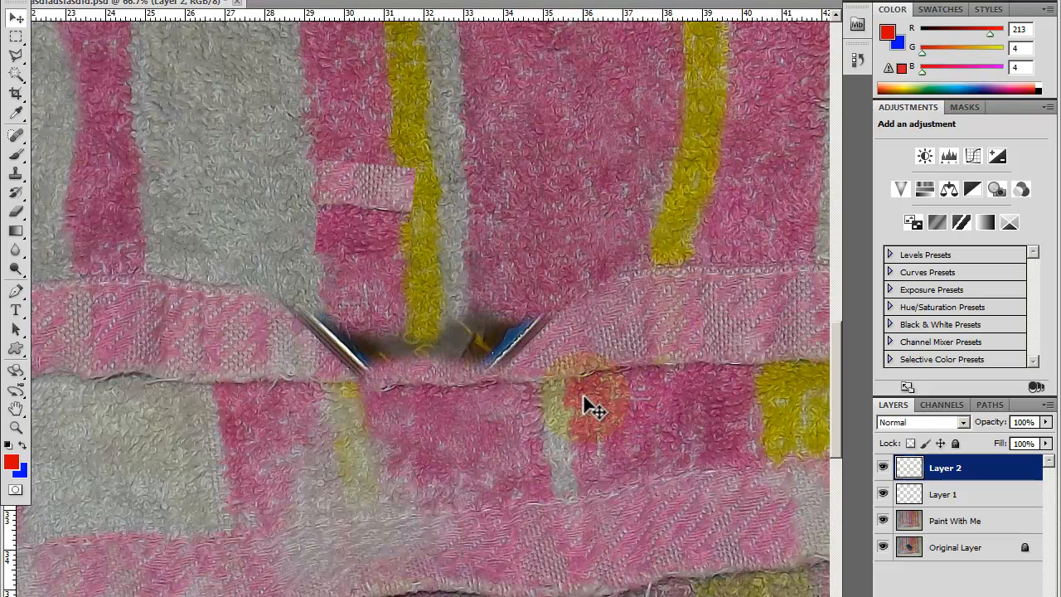
left_click_drag(539, 401, 506, 432)
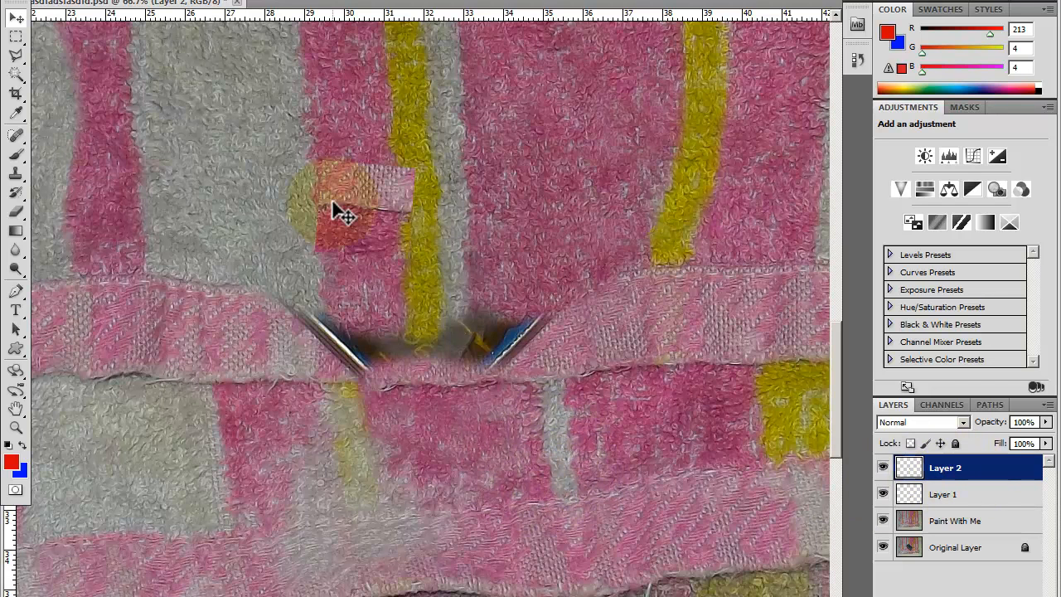
left_click_drag(351, 220, 351, 303)
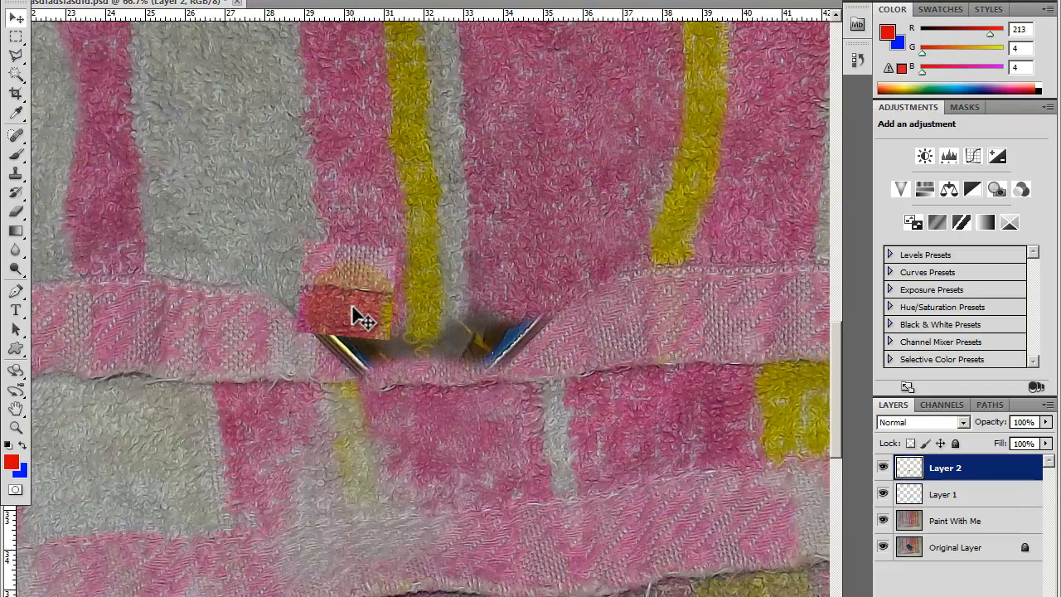
Step: Clone the seam edge sampled from the parked patch along the hem seam beneath the gap
left_click(18, 176)
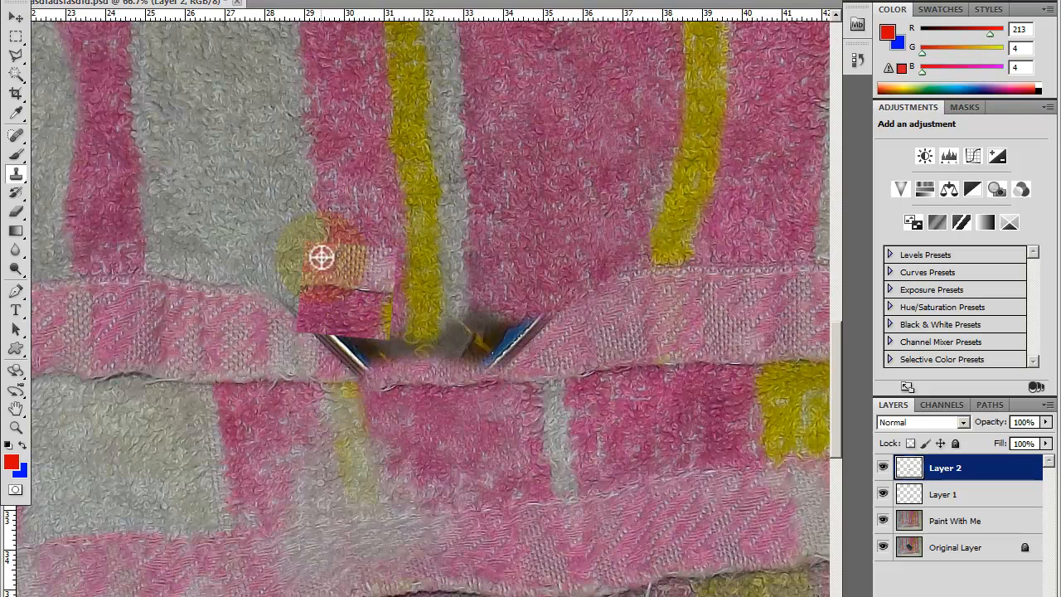
mouse_move(319, 296)
left_mouse_down()
mouse_move(346, 310)
mouse_move(389, 306)
mouse_move(381, 284)
mouse_move(362, 291)
mouse_move(389, 292)
mouse_move(365, 273)
mouse_move(326, 279)
mouse_move(342, 304)
mouse_move(380, 290)
mouse_move(375, 271)
mouse_move(344, 262)
mouse_move(325, 270)
mouse_move(340, 315)
mouse_move(365, 333)
mouse_move(388, 326)
mouse_move(378, 301)
left_mouse_up()
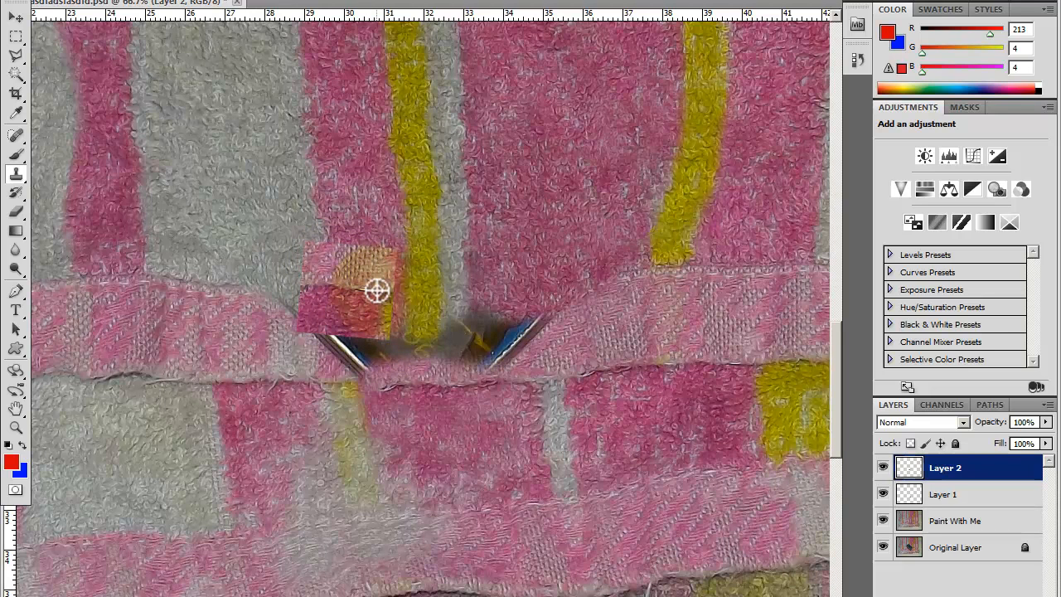
left_click(376, 290, "alt")
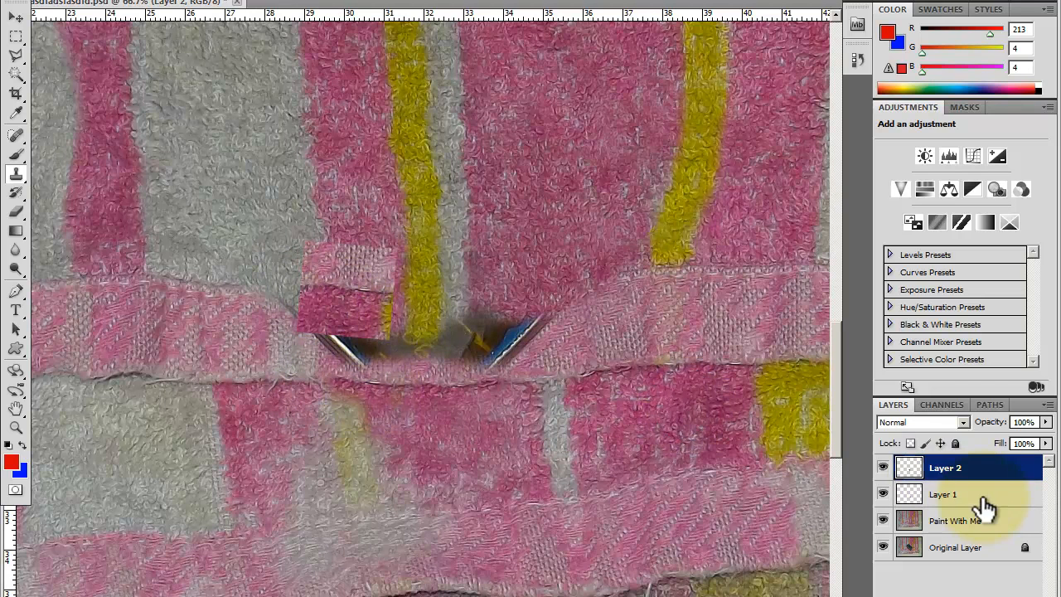
left_click(338, 307, "alt")
mouse_move(318, 338)
left_mouse_down()
mouse_move(303, 379)
mouse_move(336, 372)
mouse_move(392, 406)
mouse_move(580, 443)
mouse_move(315, 390)
mouse_move(639, 462)
mouse_move(536, 403)
mouse_move(675, 384)
mouse_move(609, 393)
mouse_move(363, 330)
mouse_move(332, 299)
left_mouse_up()
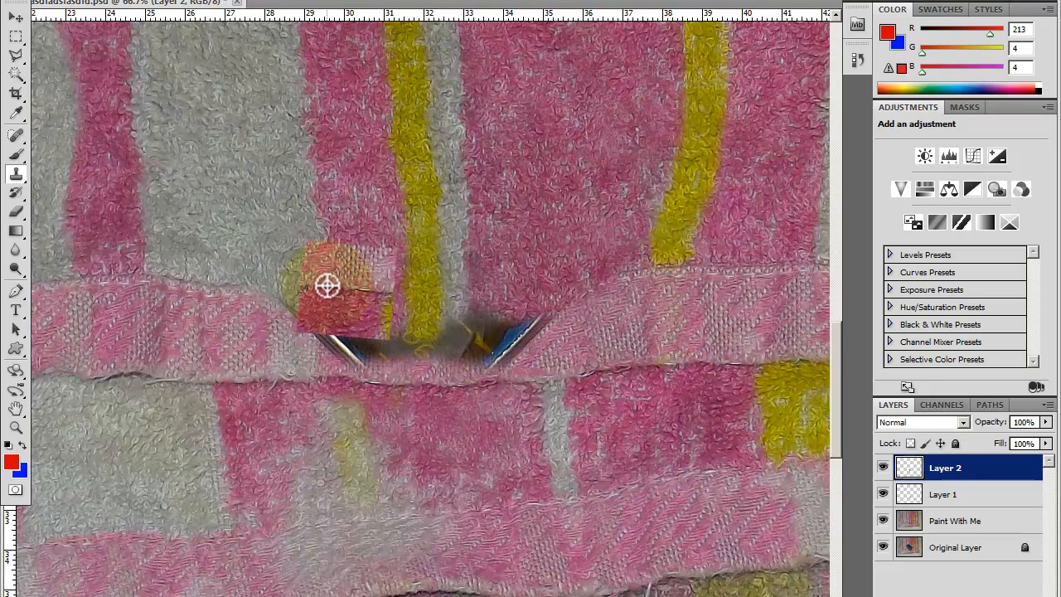
left_click(532, 405, "alt")
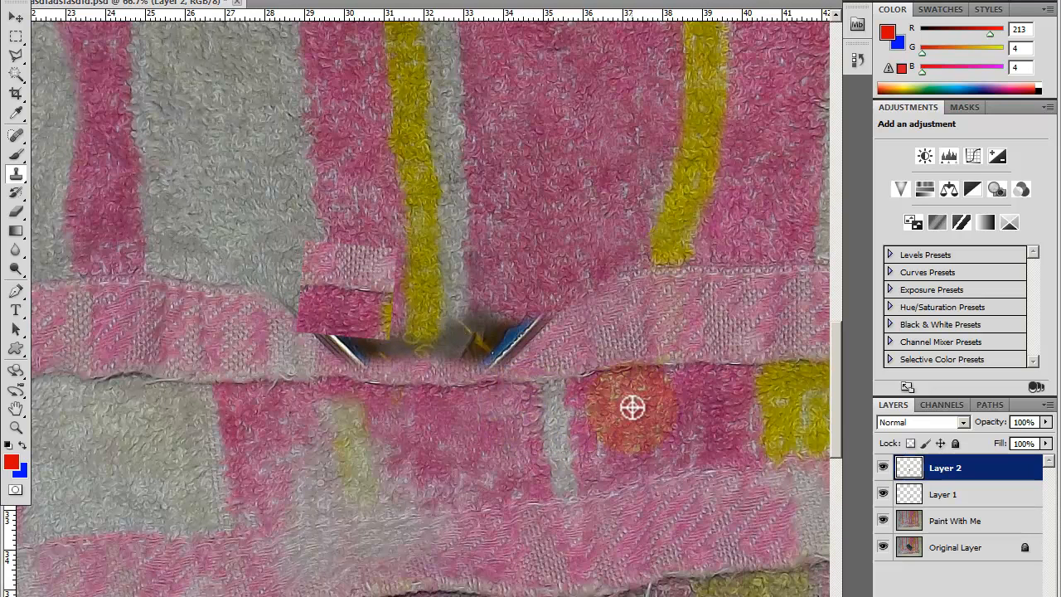
mouse_move(639, 374)
left_mouse_down()
mouse_move(611, 349)
mouse_move(590, 356)
mouse_move(604, 366)
mouse_move(601, 391)
mouse_move(660, 380)
mouse_move(659, 349)
left_mouse_up()
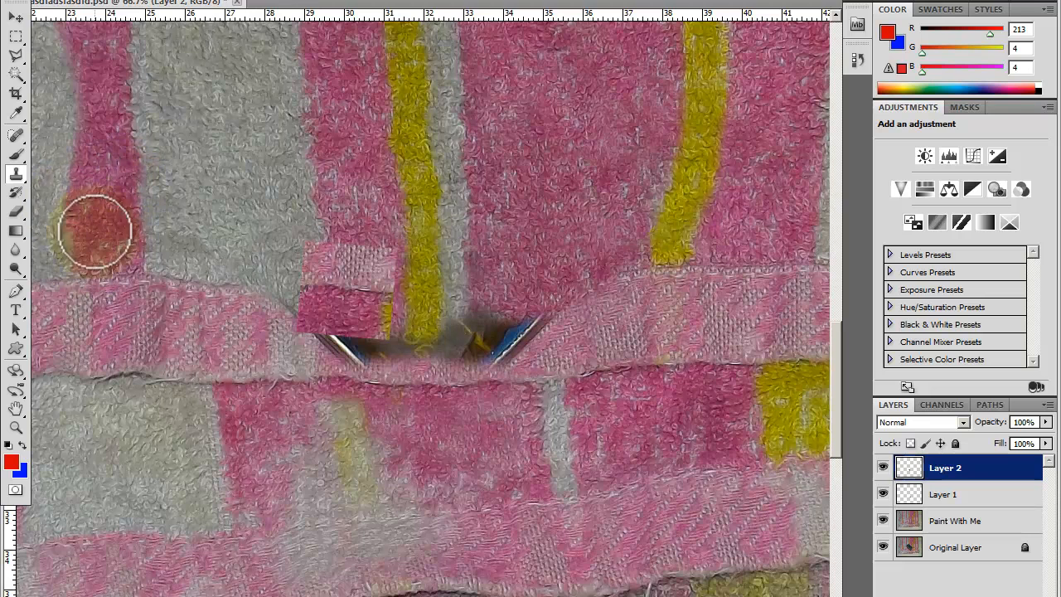
Step: Select the area around the parked sample patch and delete it from Layer 2
left_click(16, 36)
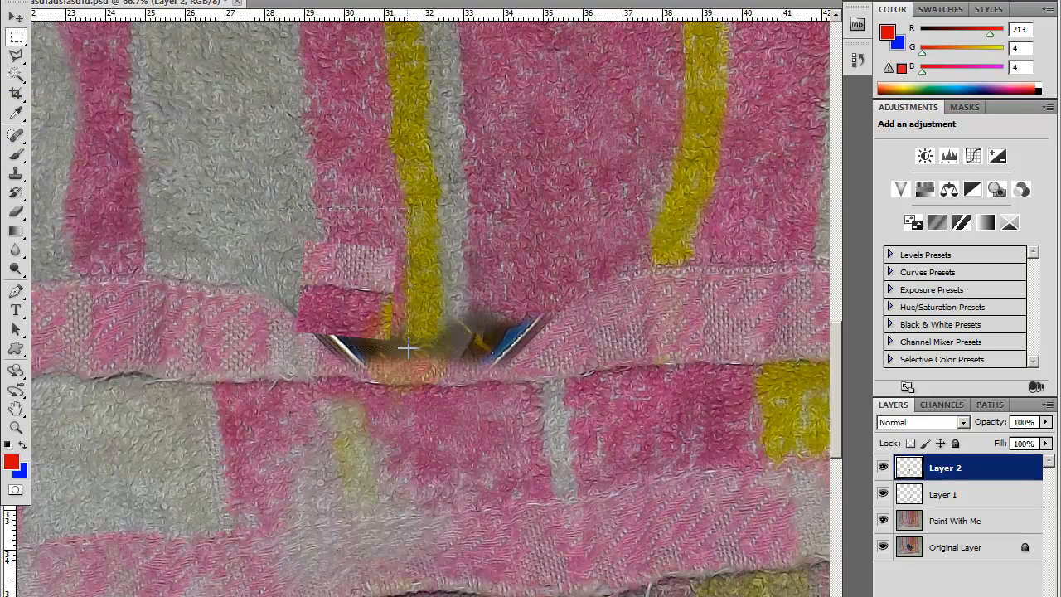
key("Delete")
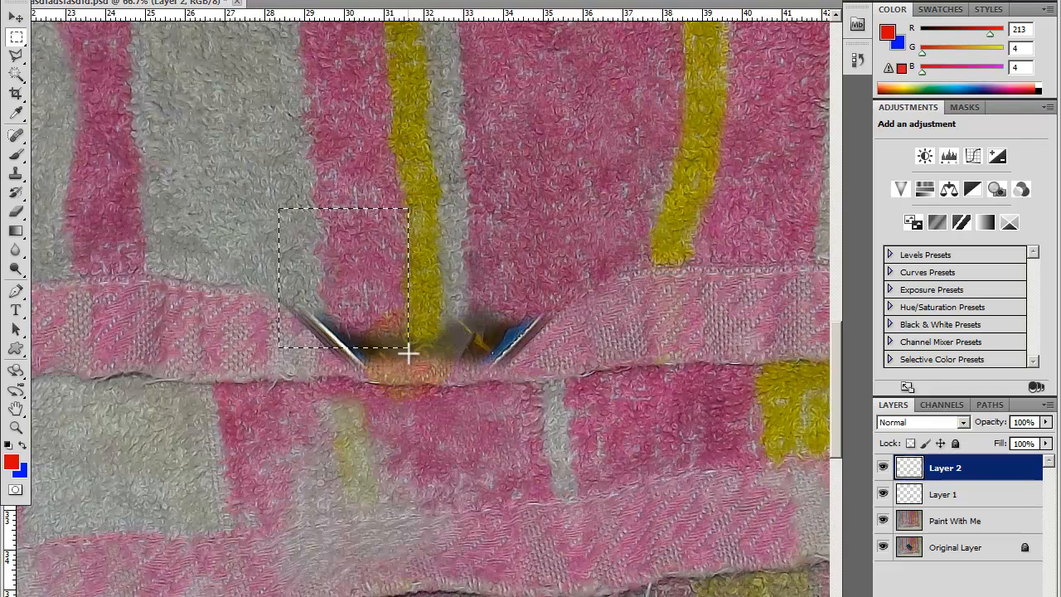
Step: Merge Layer 2 down into Layer 1, and merge Layer 1 down into Paint With Me
right_click(976, 479)
left_click(986, 434)
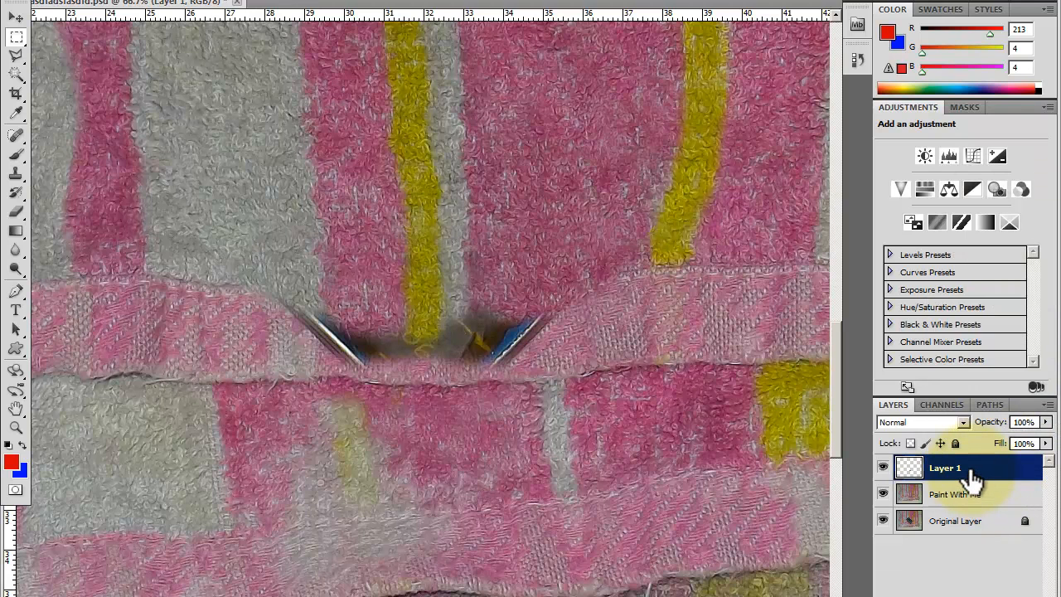
right_click(971, 468)
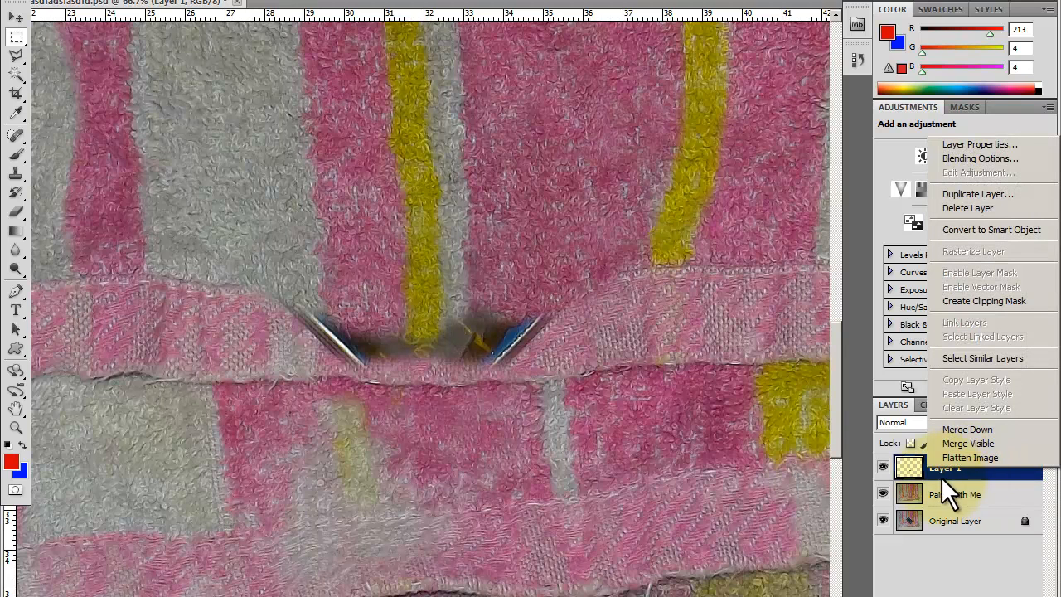
left_click(968, 429)
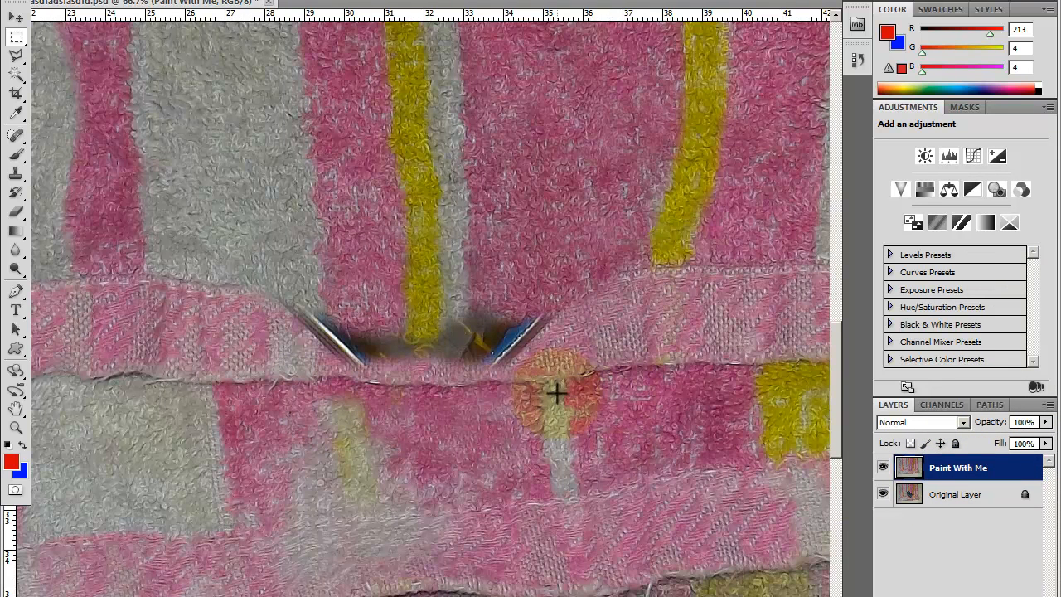
Step: Clear the selection and add a new blank layer above Paint With Me
left_click_drag(500, 408, 539, 448)
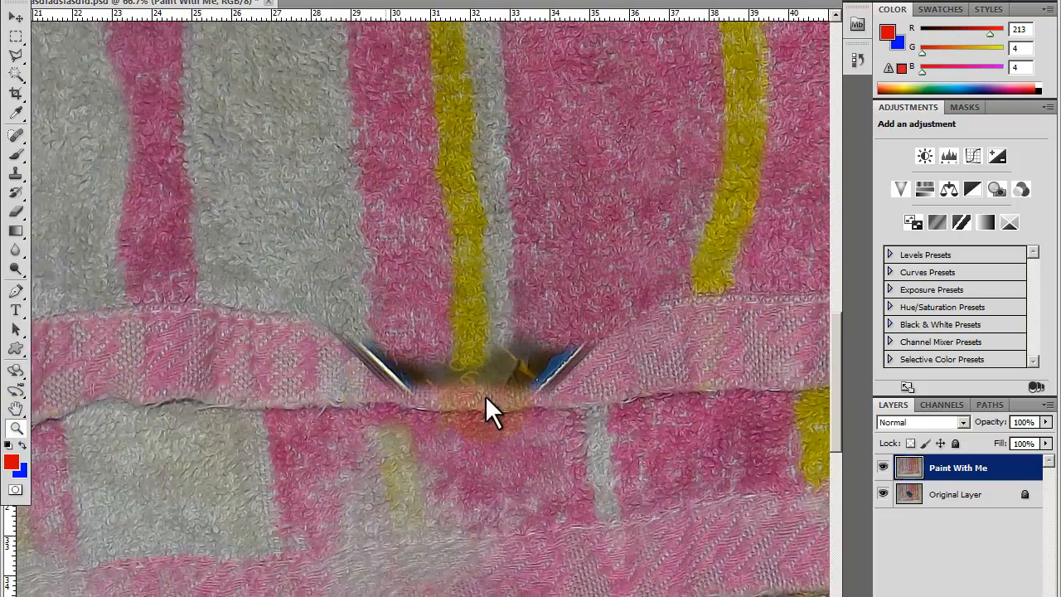
left_click(490, 396, "alt")
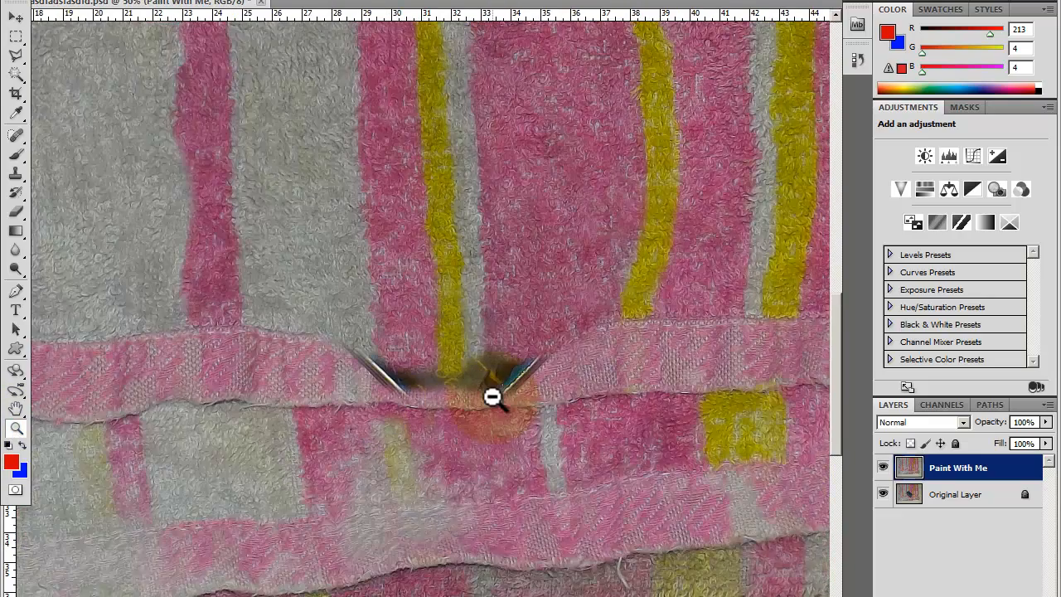
left_click(491, 398, "alt")
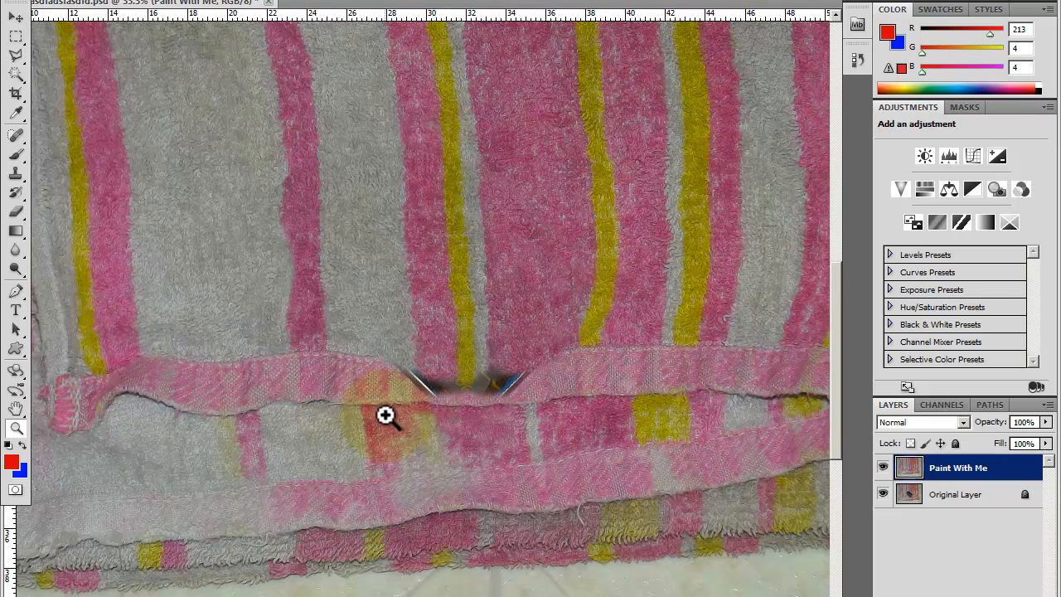
left_click_drag(514, 412, 551, 429)
left_click(567, 399)
left_click(577, 415)
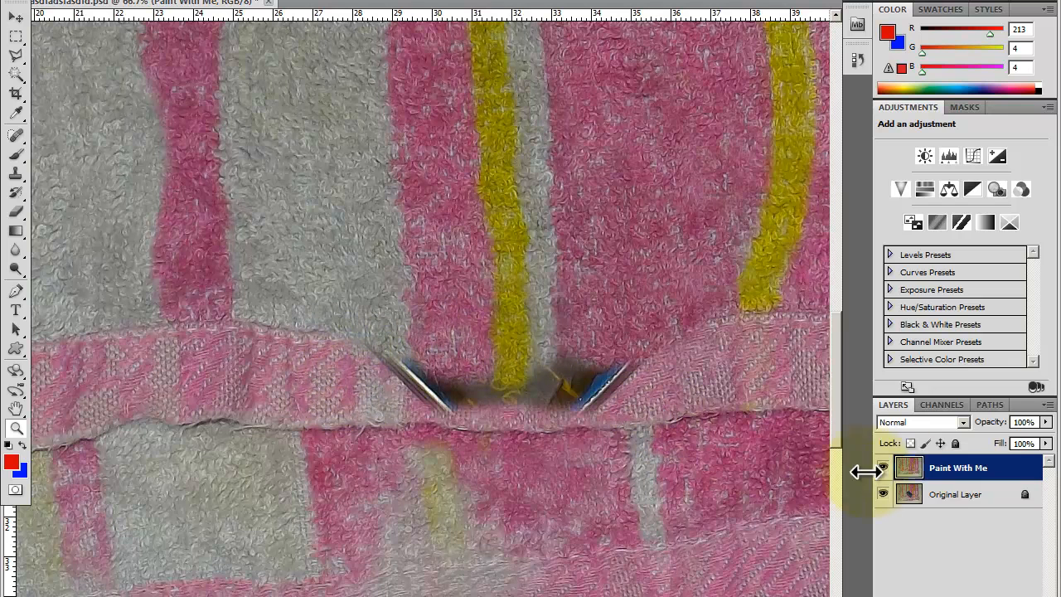
left_click(1049, 406)
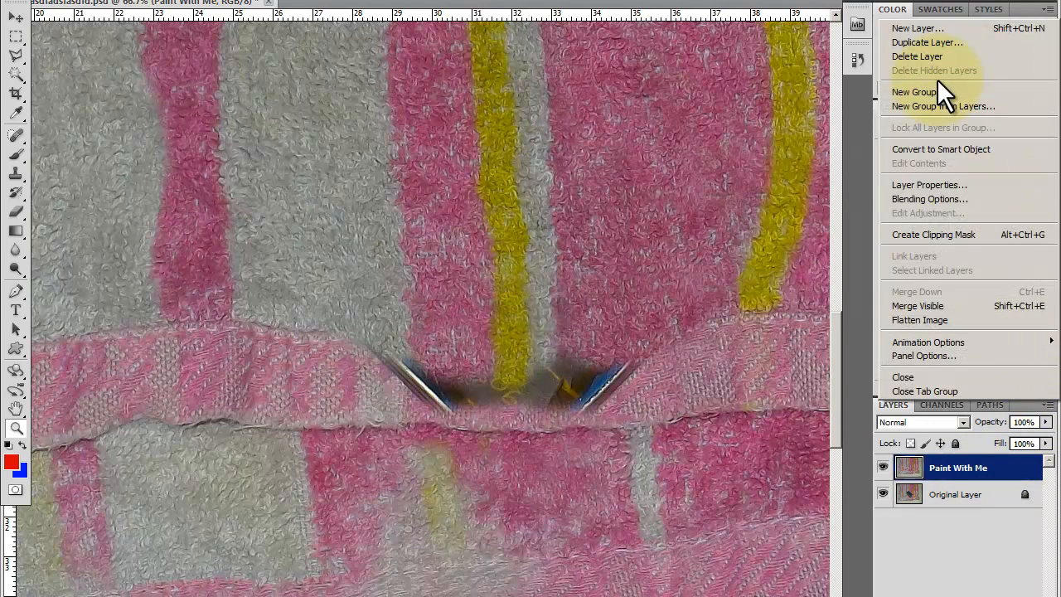
left_click(928, 28)
left_click(829, 192)
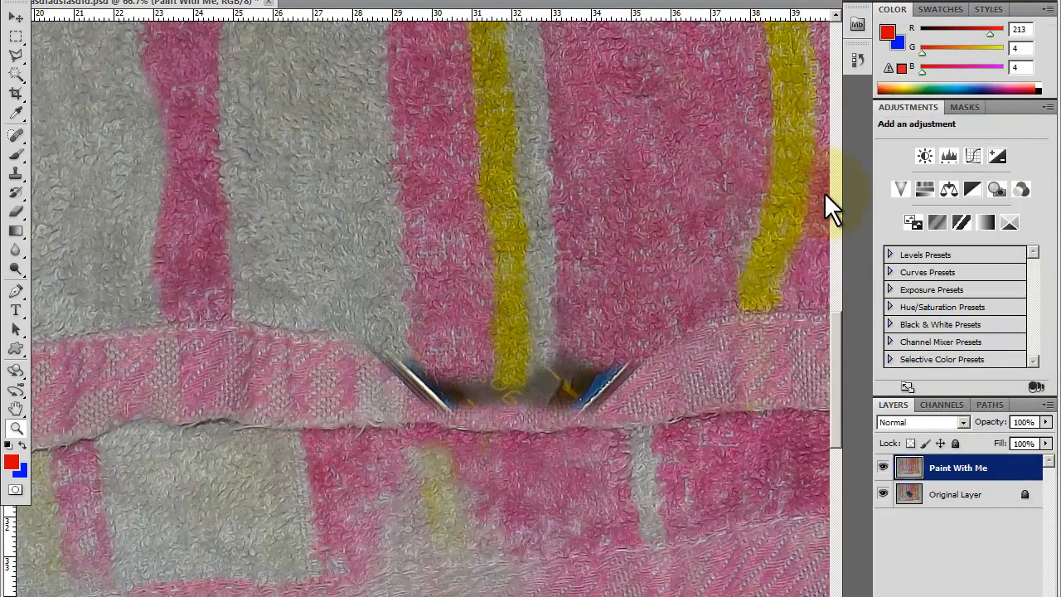
Step: With the Clone Stamp, sample the pink hem weave from Paint With Me and clone it onto Layer 1 over the gap's right half
left_click(973, 502)
left_click(611, 386)
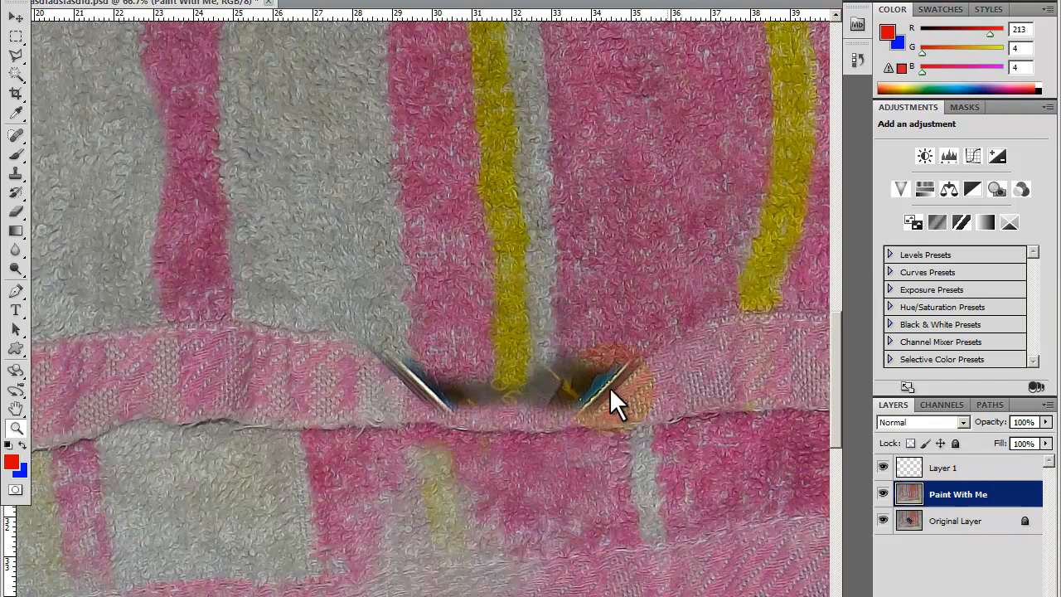
left_click(16, 174)
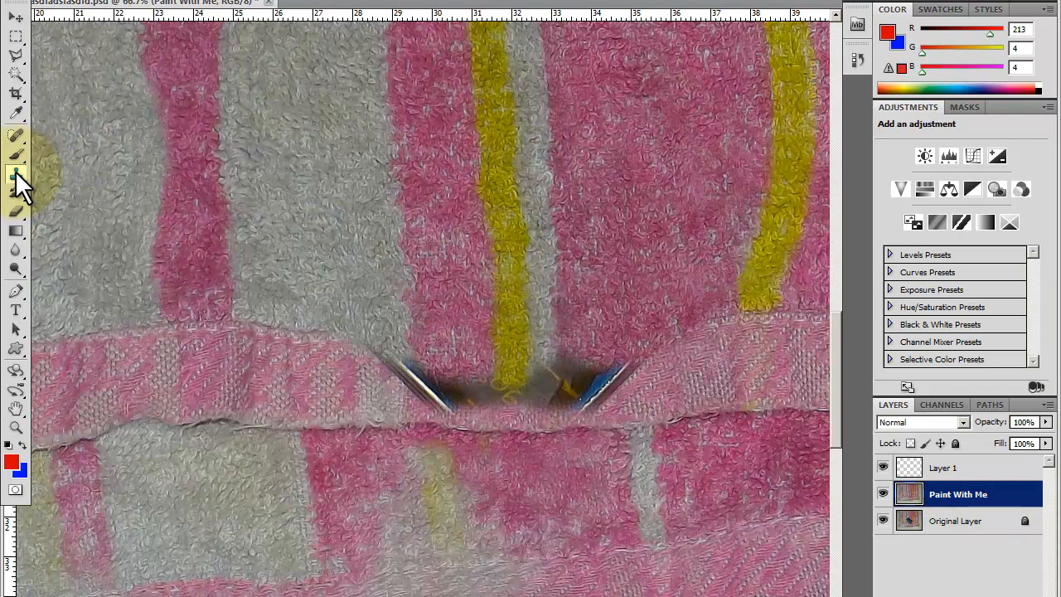
left_click_drag(638, 386, 683, 399)
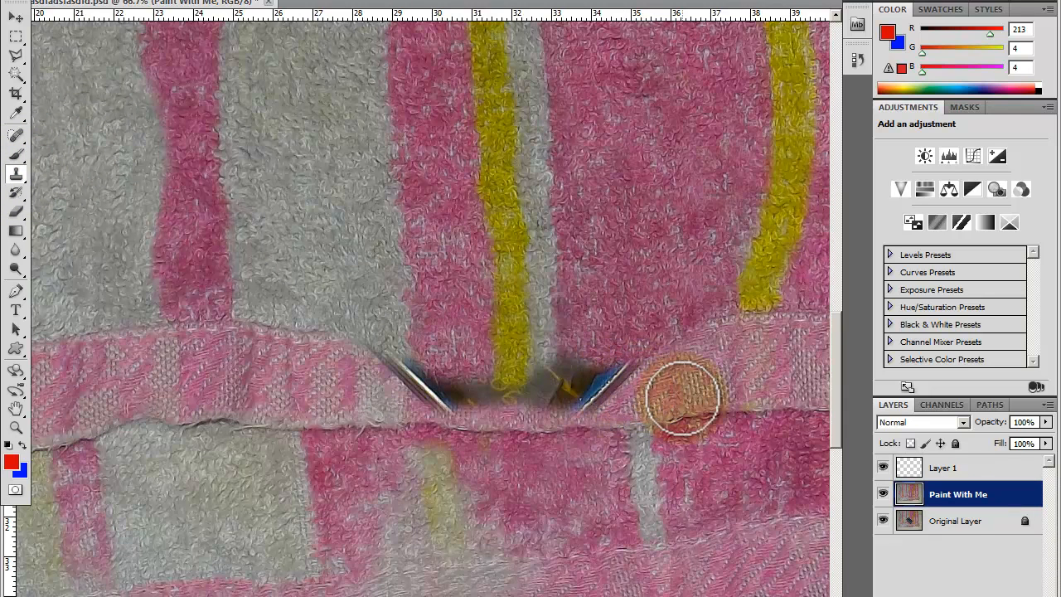
left_click(726, 360, "alt")
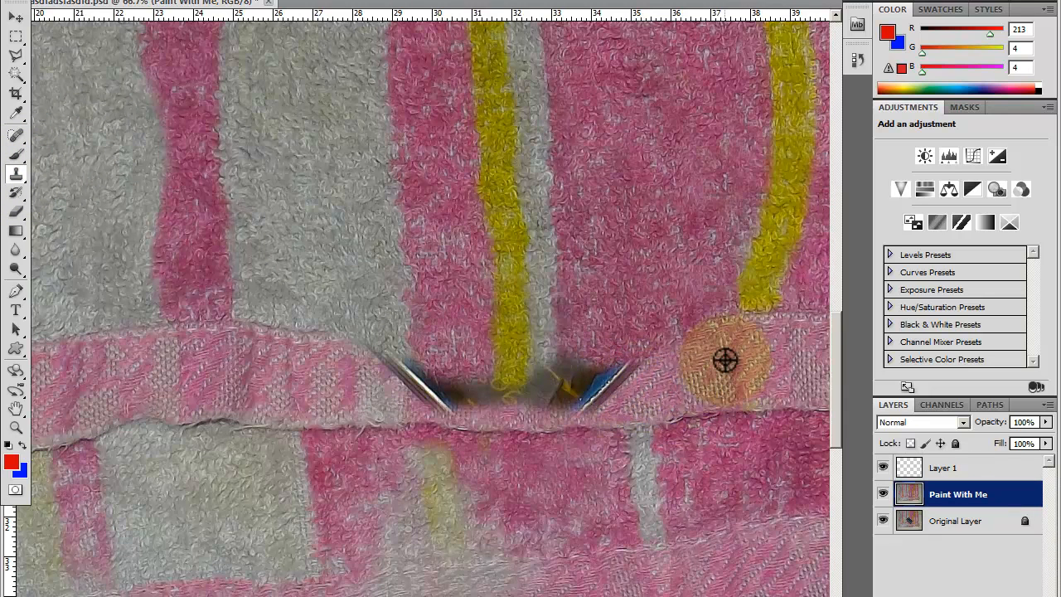
left_click_drag(701, 356, 630, 358)
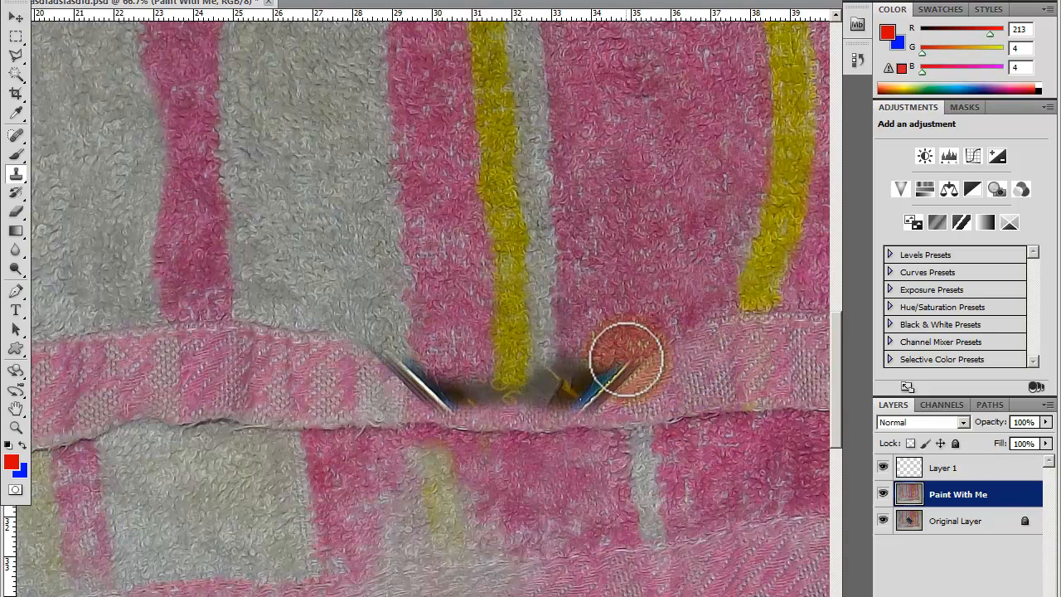
left_click(691, 370, "alt")
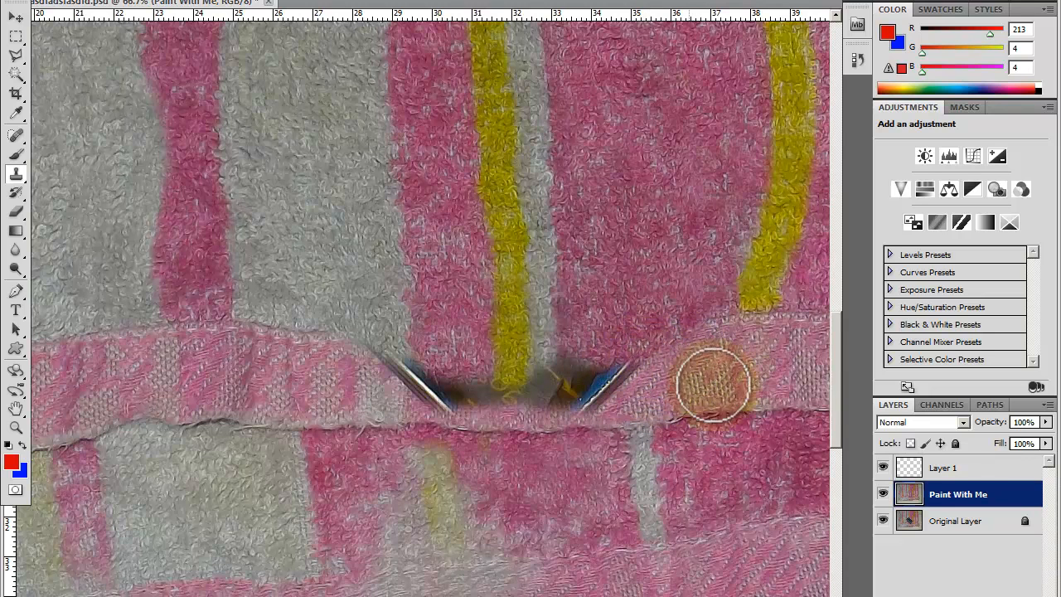
left_click(959, 471)
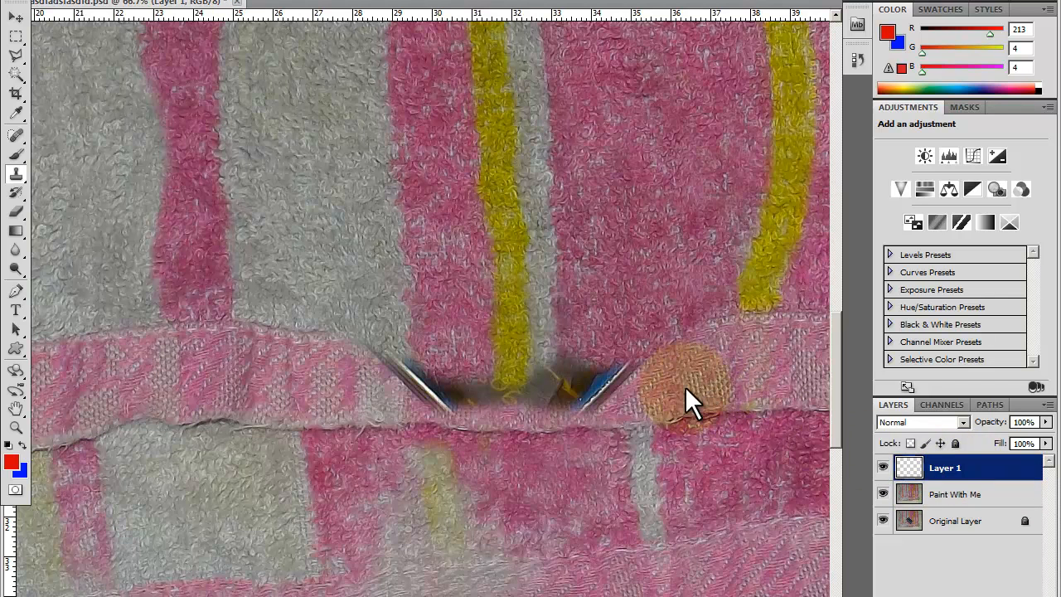
mouse_move(644, 377)
left_mouse_down()
mouse_move(599, 398)
mouse_move(621, 362)
mouse_move(586, 403)
mouse_move(576, 386)
mouse_move(663, 391)
left_mouse_up()
left_click(962, 496)
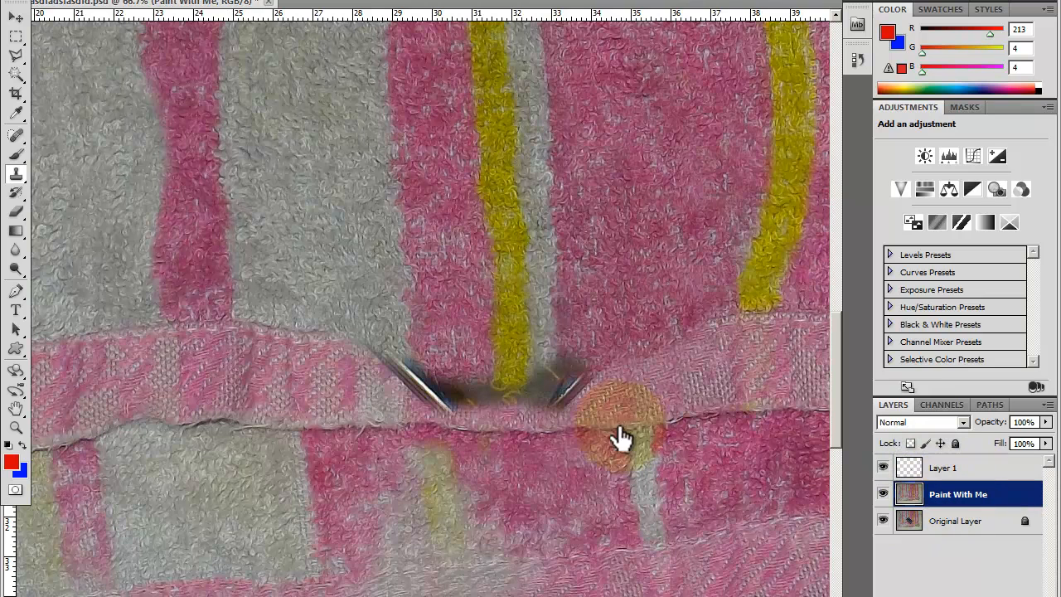
left_click(944, 476)
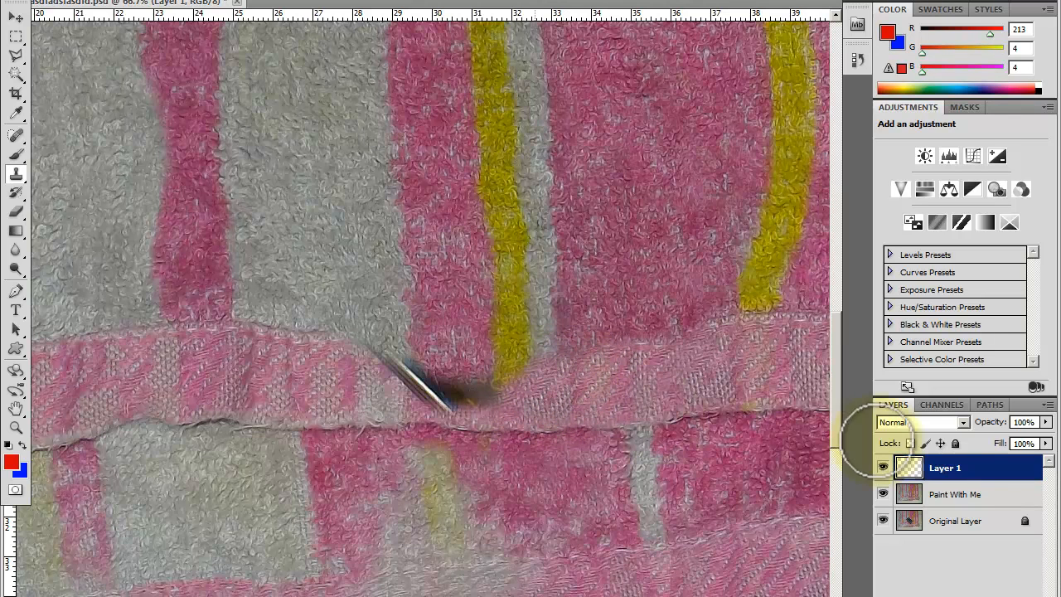
Step: Clone hem weave sampled from Paint With Me onto Layer 1 over the outer part of the gap's left diagonal remnant
left_click(964, 500)
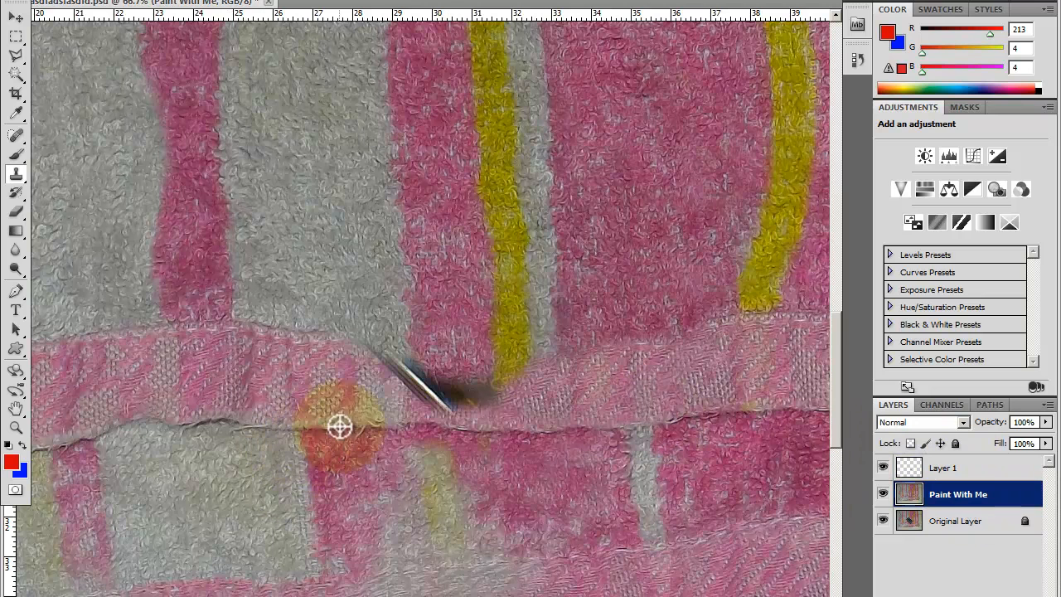
left_click(945, 469)
mouse_move(396, 373)
left_mouse_down()
mouse_move(372, 367)
mouse_move(469, 403)
mouse_move(450, 399)
left_mouse_up()
key("ctrl+z")
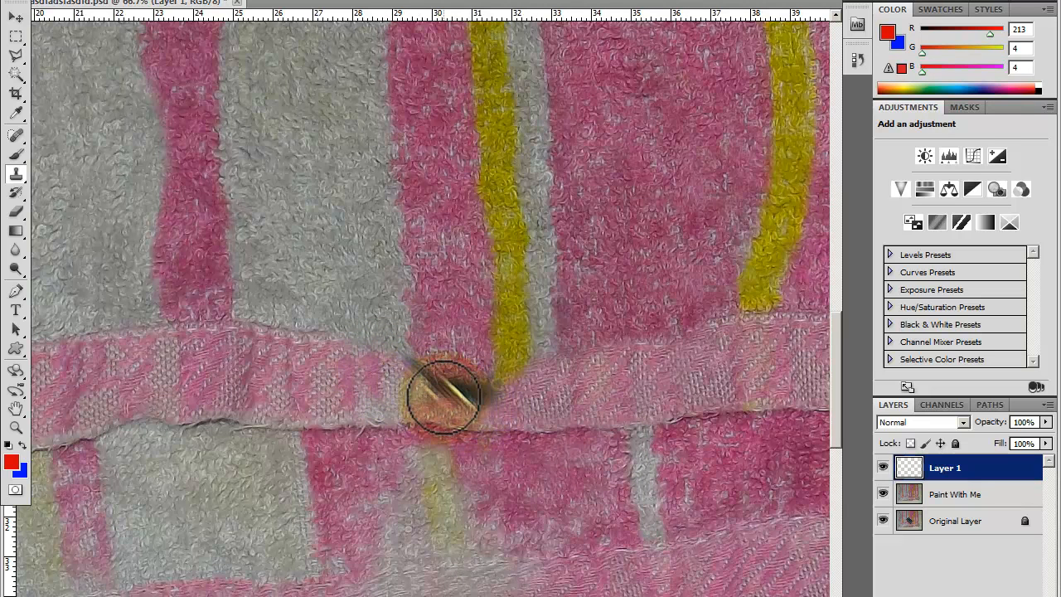
left_click(952, 495)
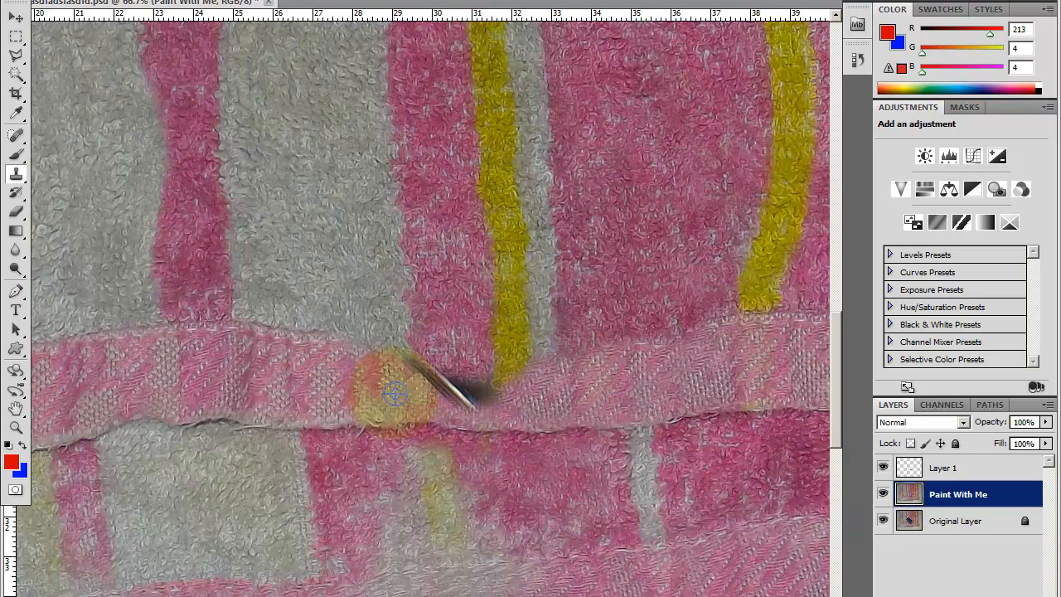
left_click(945, 467)
mouse_move(440, 405)
left_mouse_down()
mouse_move(434, 379)
mouse_move(410, 370)
mouse_move(455, 384)
left_mouse_up()
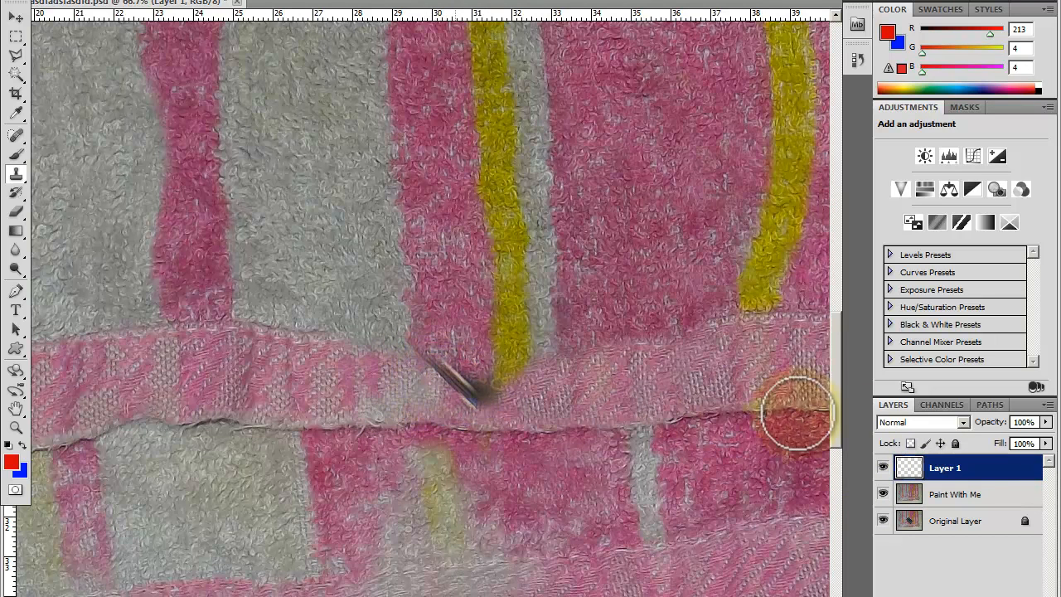
left_click(970, 493)
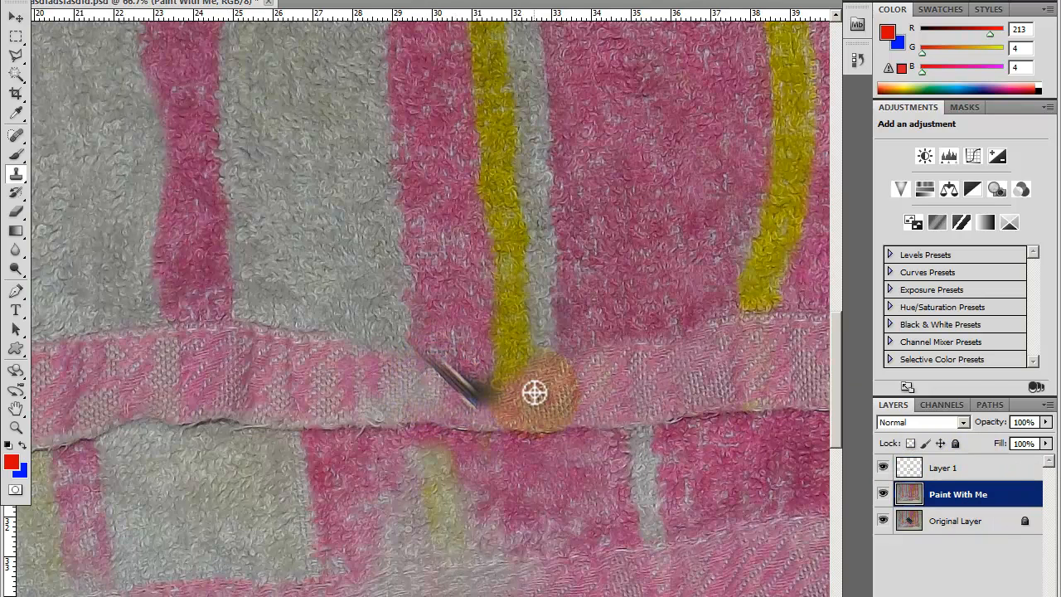
left_click(969, 475)
Step: Merge Layer 1 down into Paint With Me and add a new blank layer above it
right_click(955, 468)
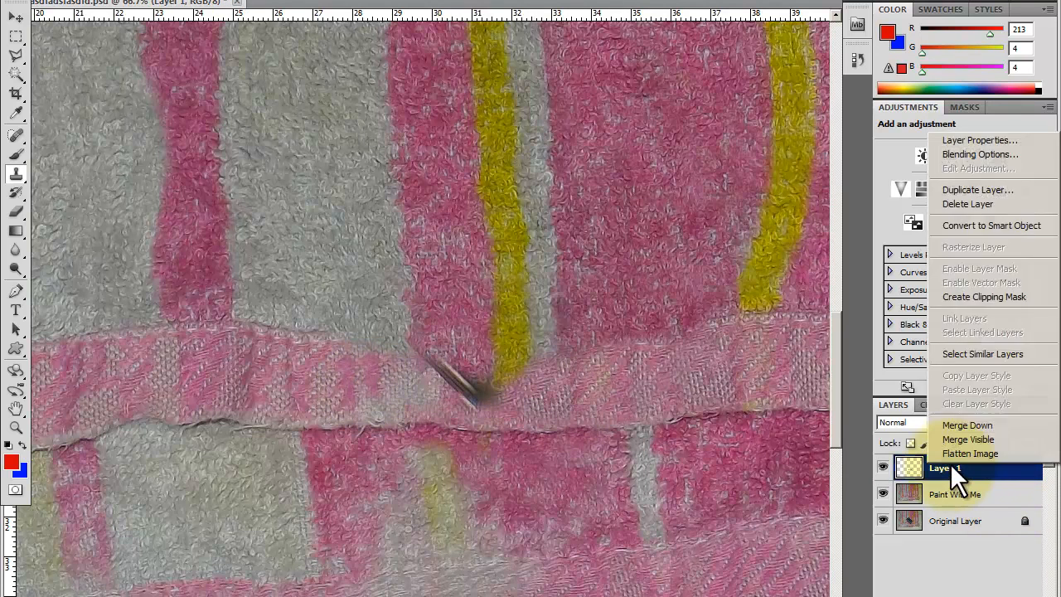
left_click(968, 428)
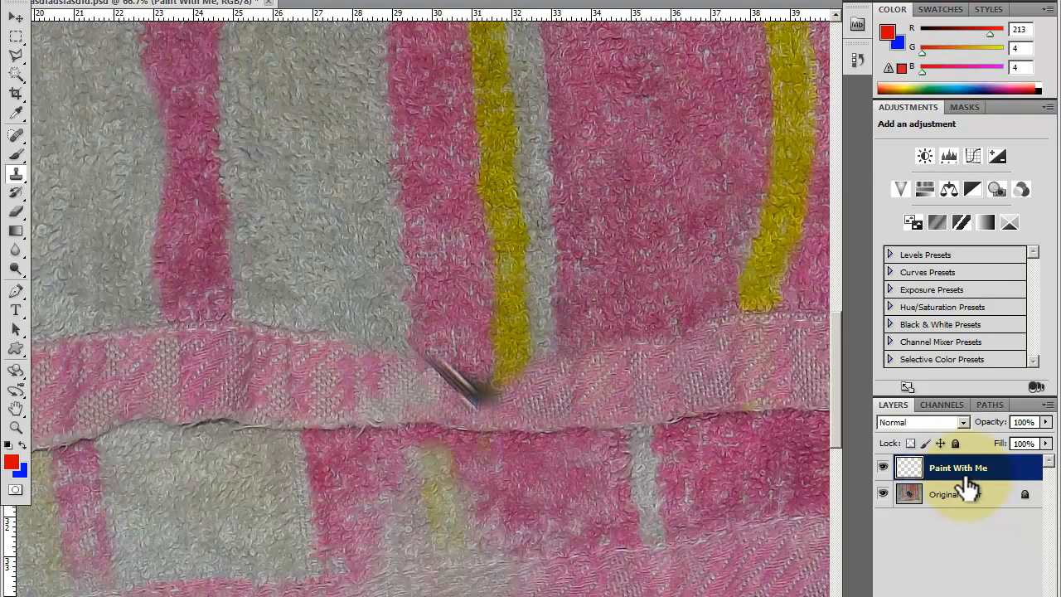
left_click(1049, 405)
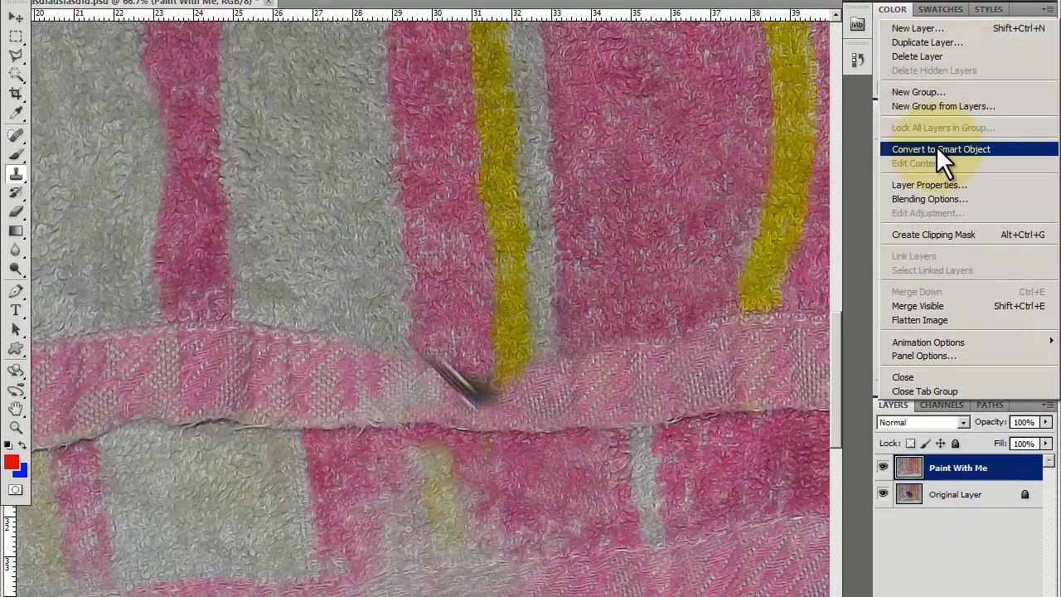
left_click(919, 28)
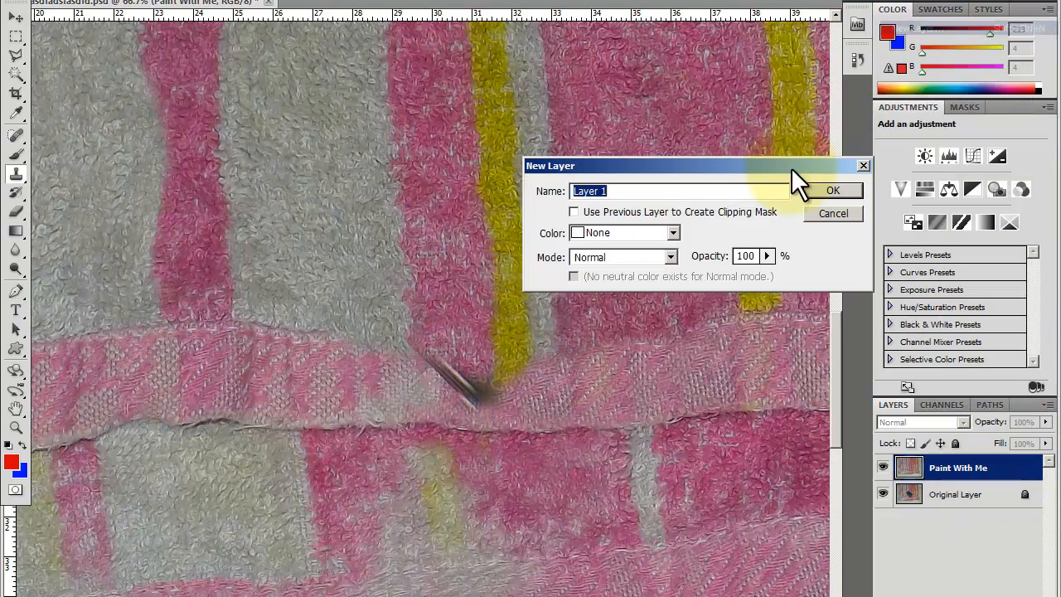
left_click(833, 191)
Step: Resample the hem weave on both sides of the remaining dark sliver and clone it over the sliver on Layer 1
left_click(977, 498)
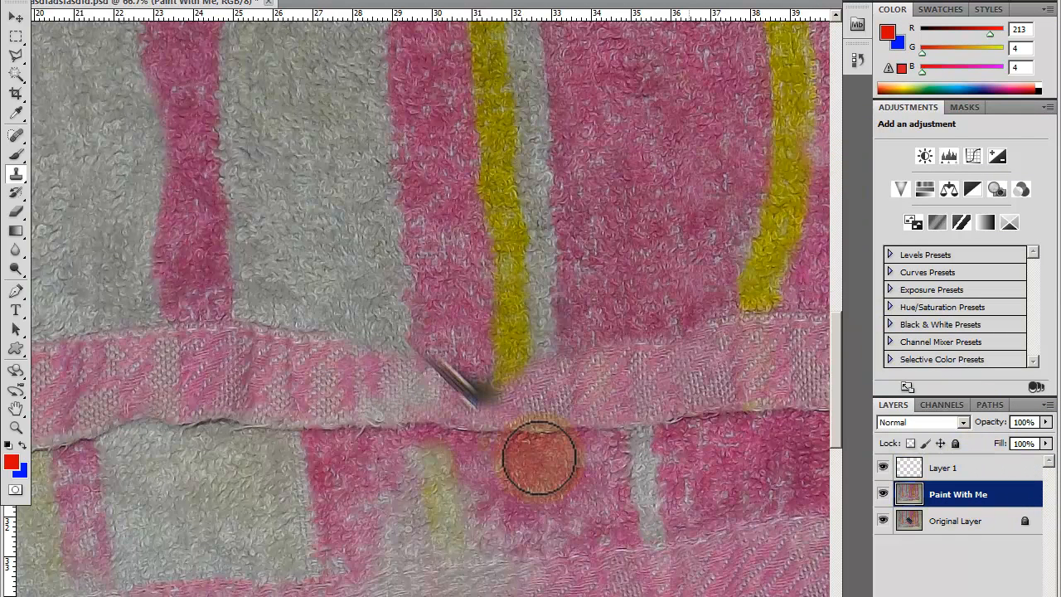
left_click(445, 406, "alt")
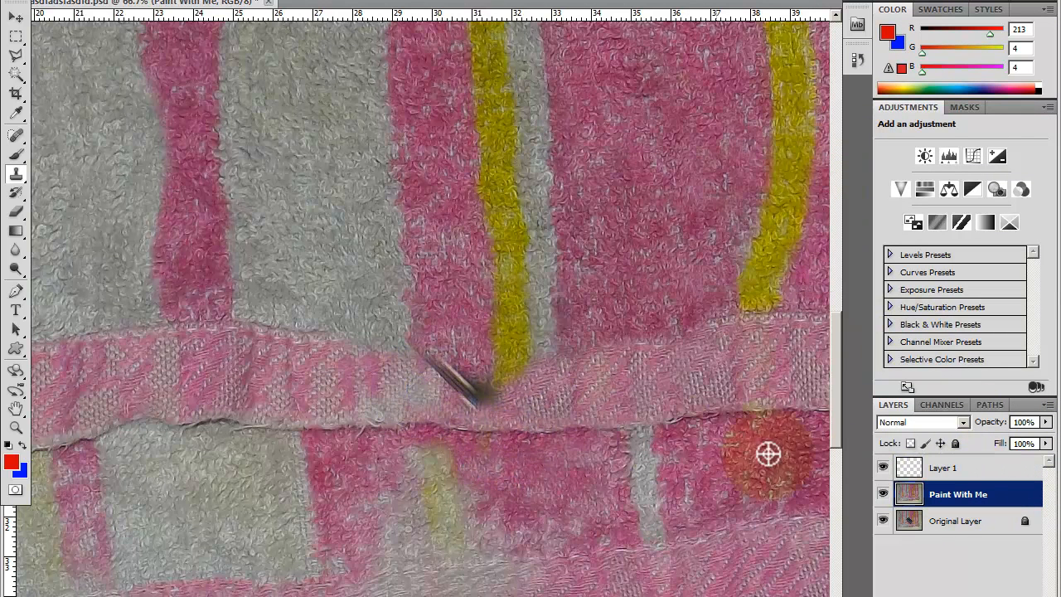
left_click(942, 471)
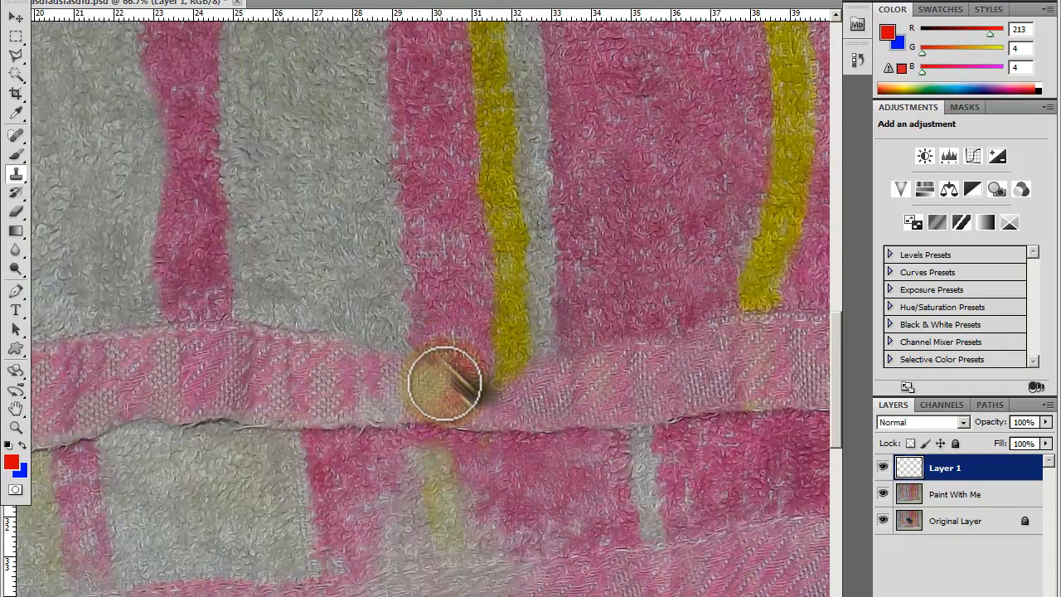
left_click_drag(452, 386, 464, 384)
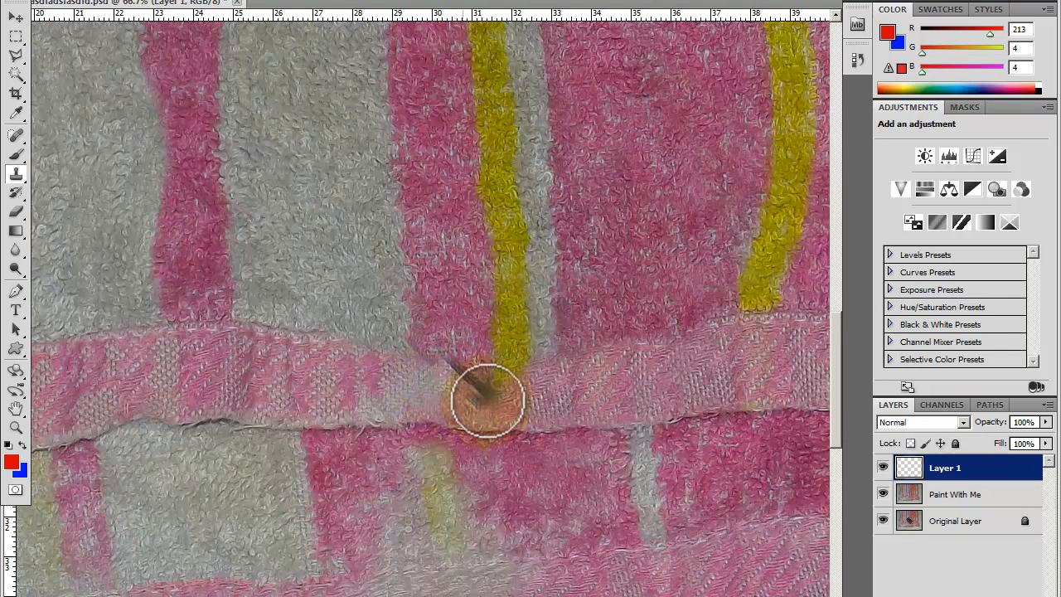
left_click(941, 498)
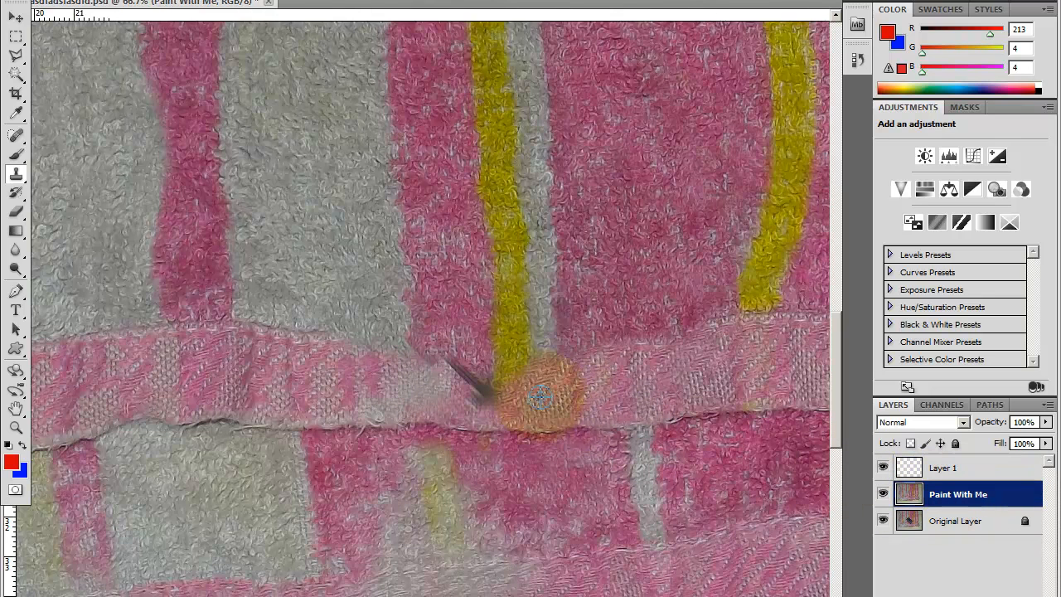
left_click(970, 467)
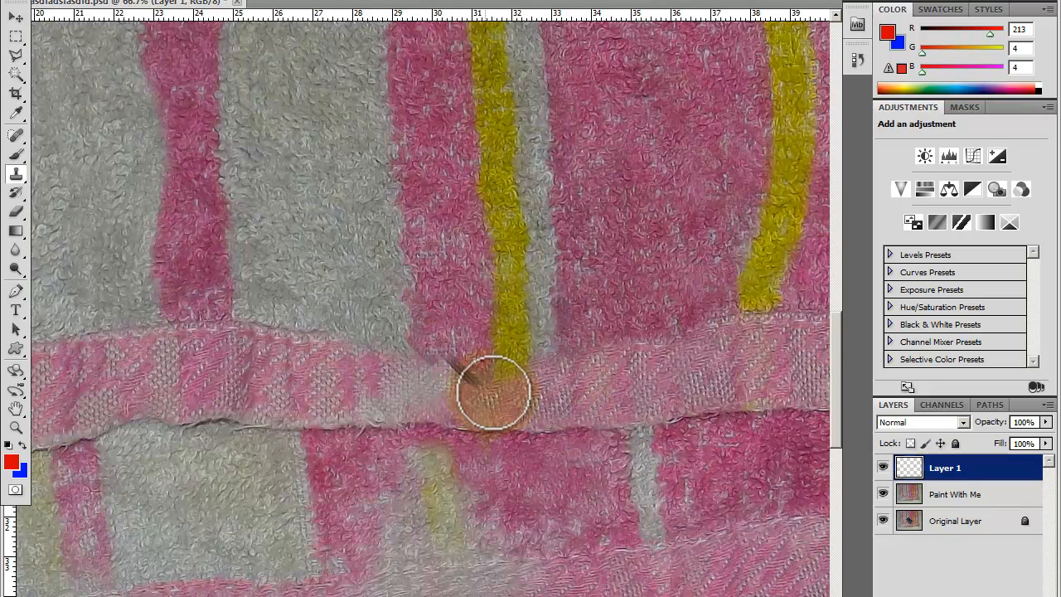
left_click(455, 373)
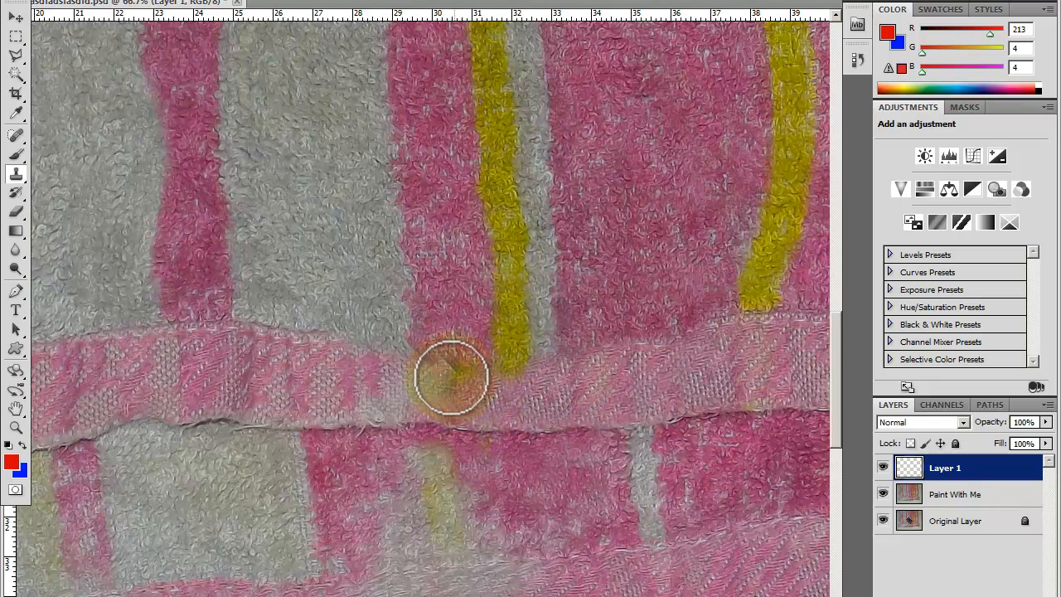
Step: Clone hem weave sampled farther left along the band over the stray yellow and dark spot beside the yellow stripe's end
left_click(954, 495)
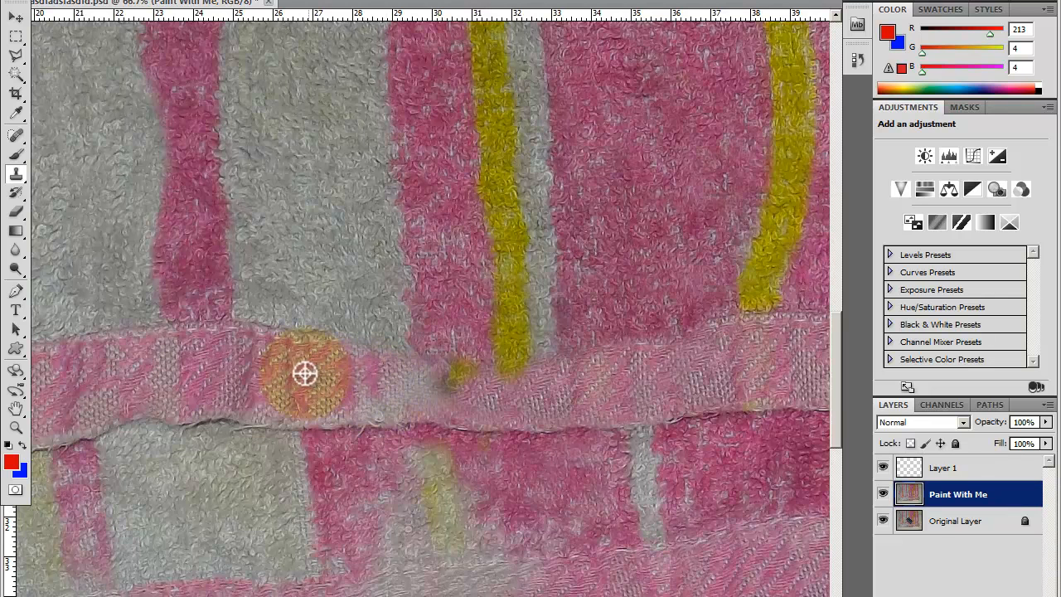
left_click(968, 469)
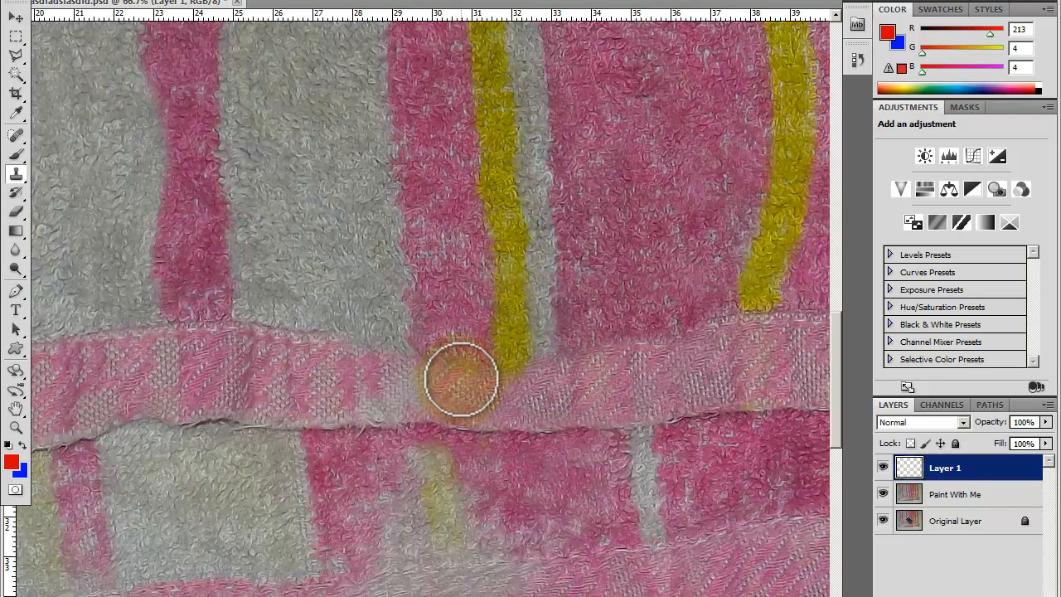
left_click_drag(476, 381, 540, 390)
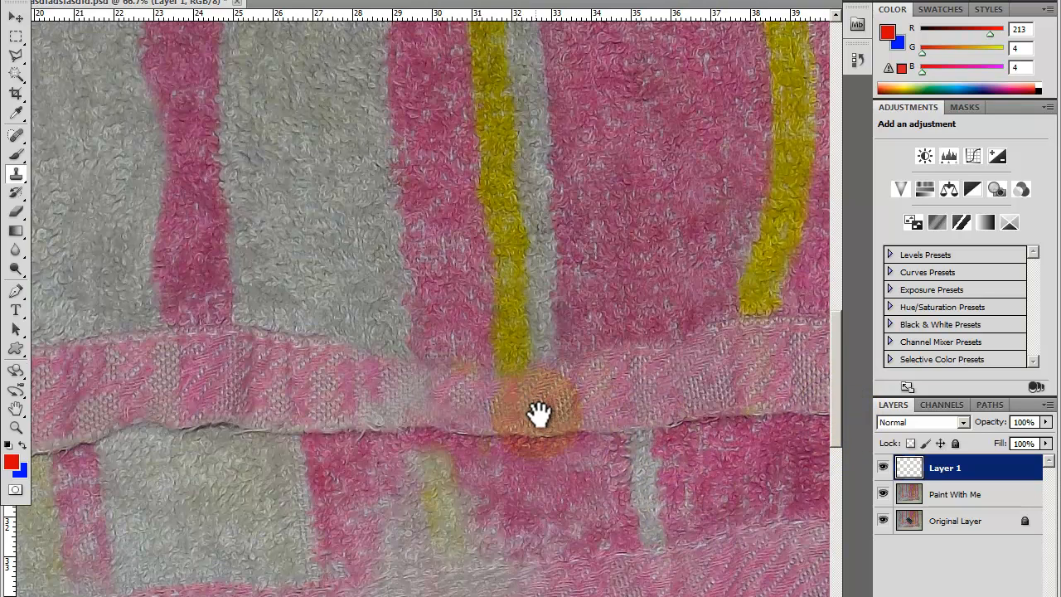
Step: Sample pink terry just below the hem seam on Paint With Me and clone it onto Layer 1 beside the faded yellow stripe
left_click_drag(539, 412, 533, 426)
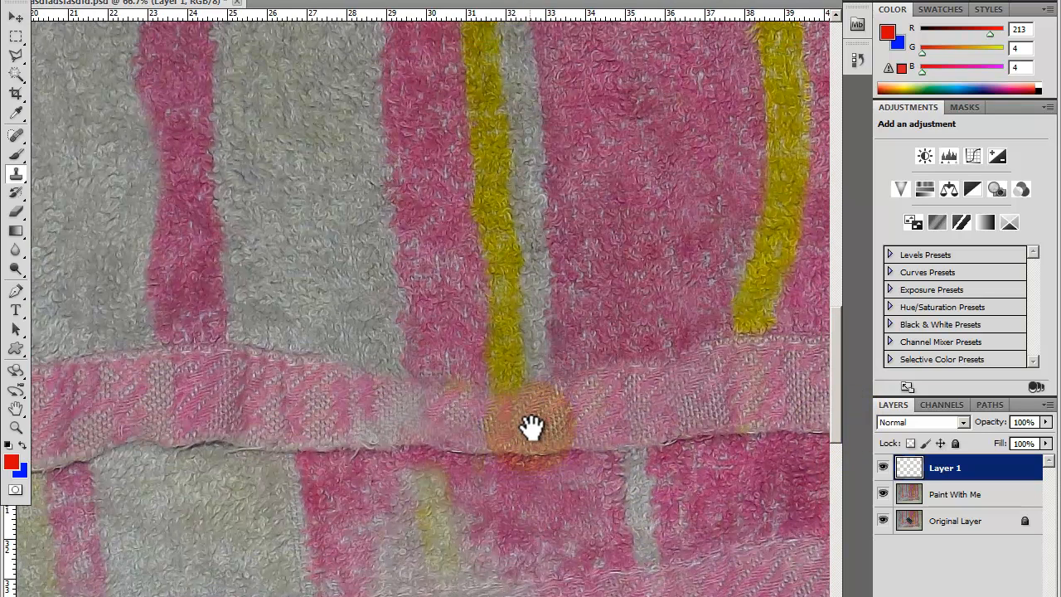
left_click_drag(655, 462, 700, 440)
left_click(954, 494)
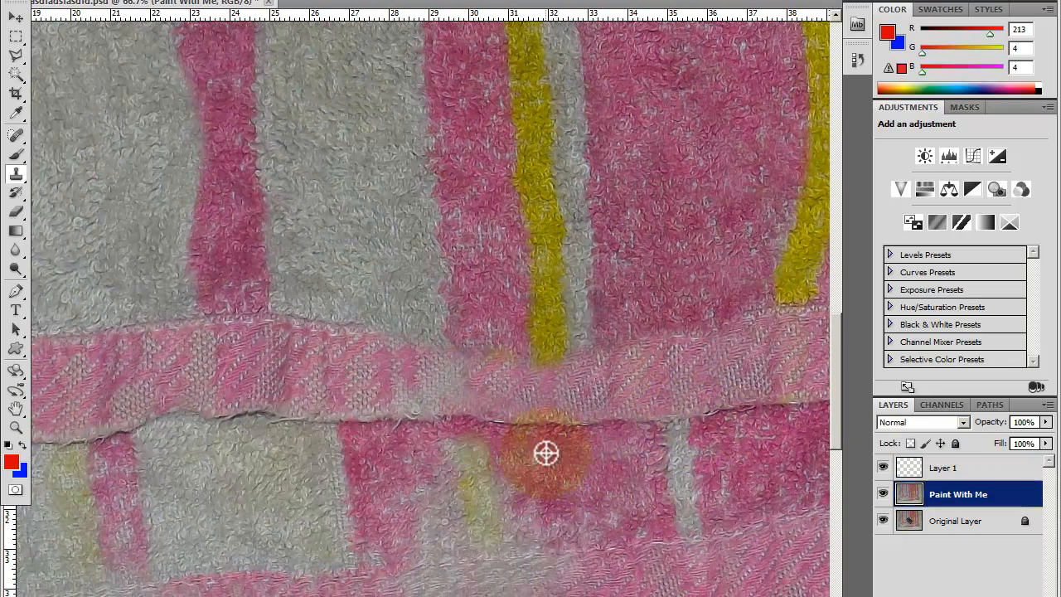
left_click(909, 470)
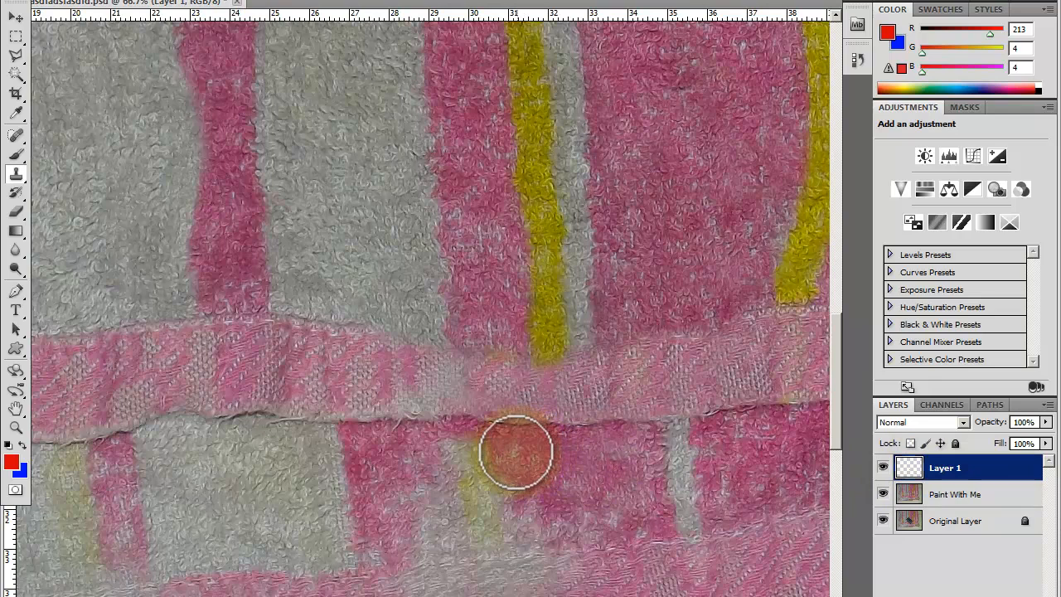
left_click_drag(658, 493, 723, 478)
Step: Merge Layer 1 down into Paint With Me and save the document
right_click(973, 464)
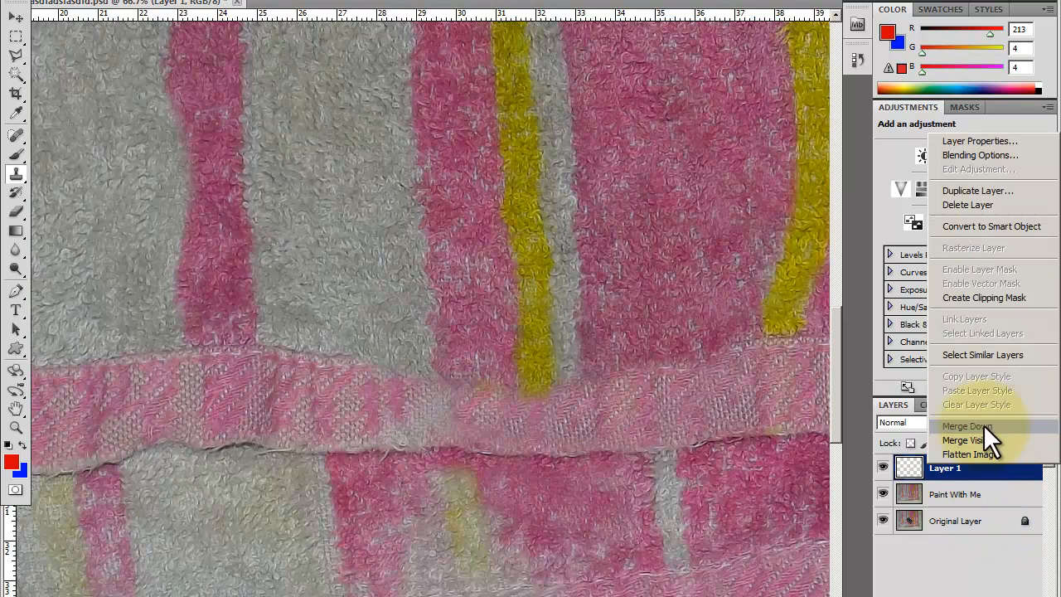
left_click(989, 426)
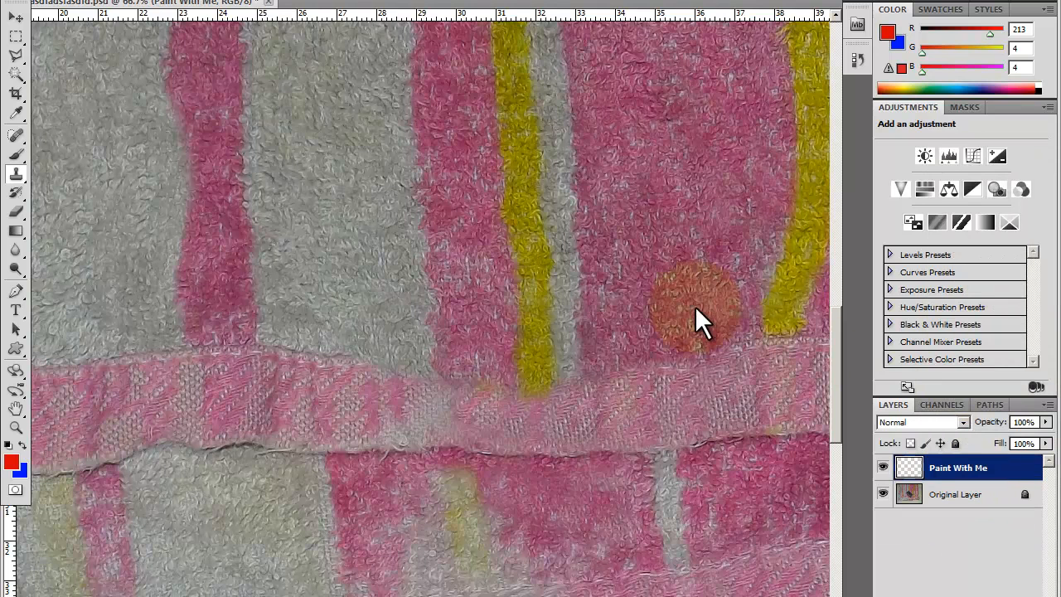
left_click(25, 3)
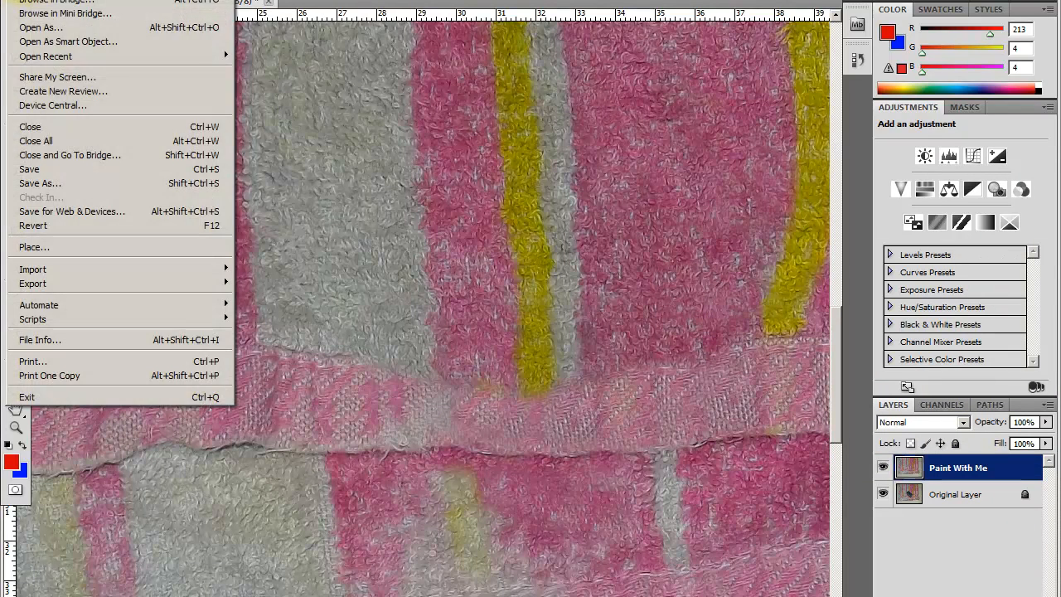
left_click(83, 168)
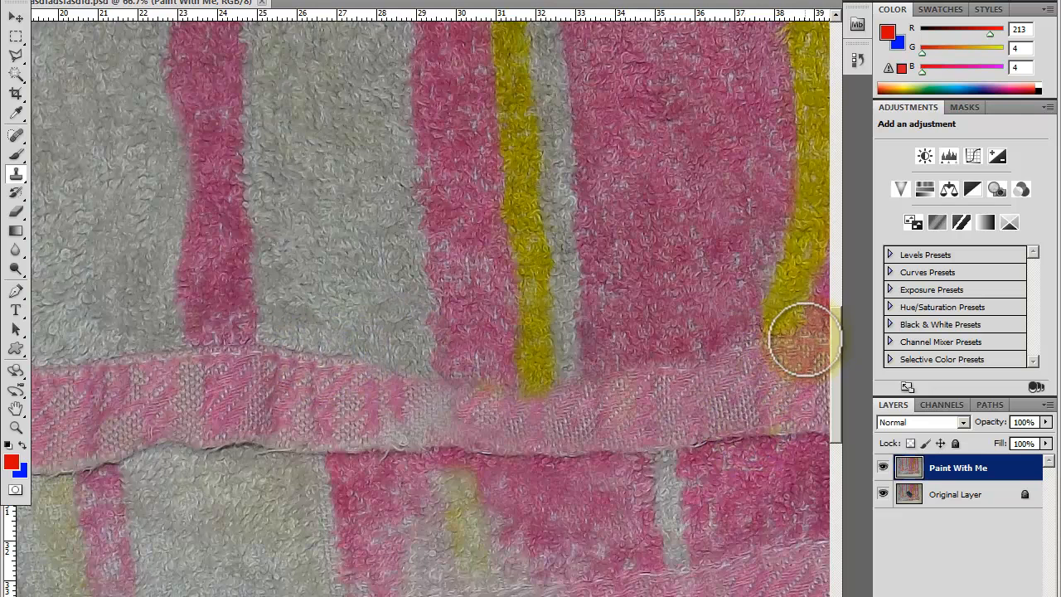
Step: Add a new layer named Layer 1 above Paint With Me
left_click_drag(722, 386, 618, 396)
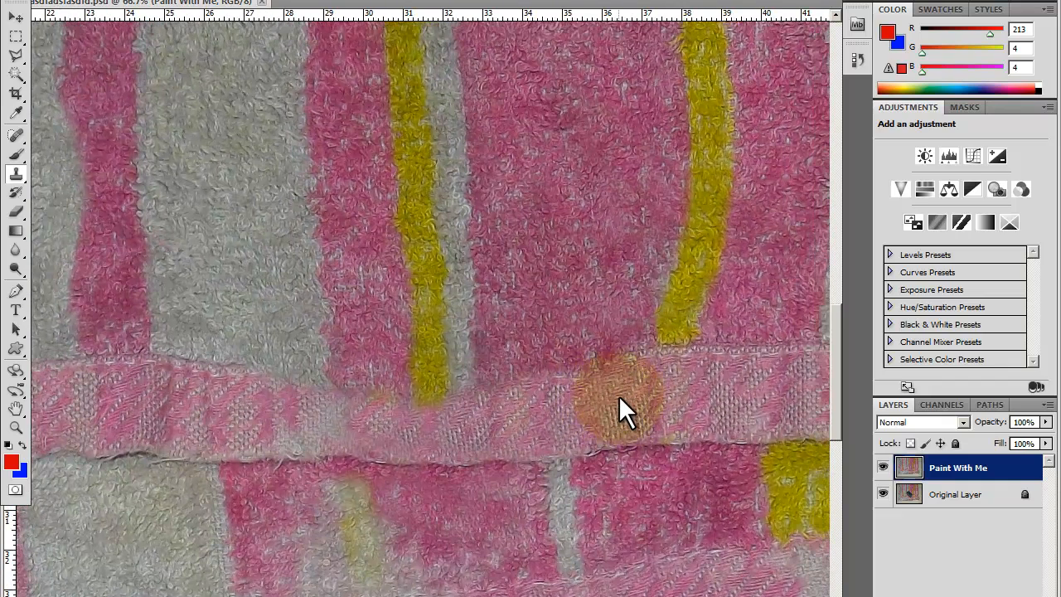
left_click(1048, 406)
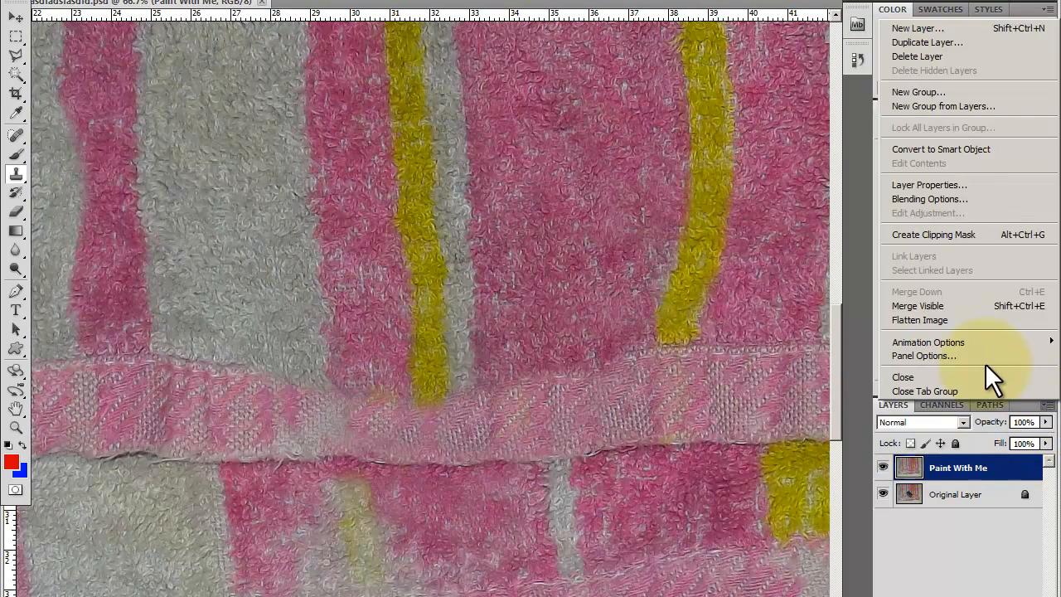
left_click(939, 29)
left_click(806, 190)
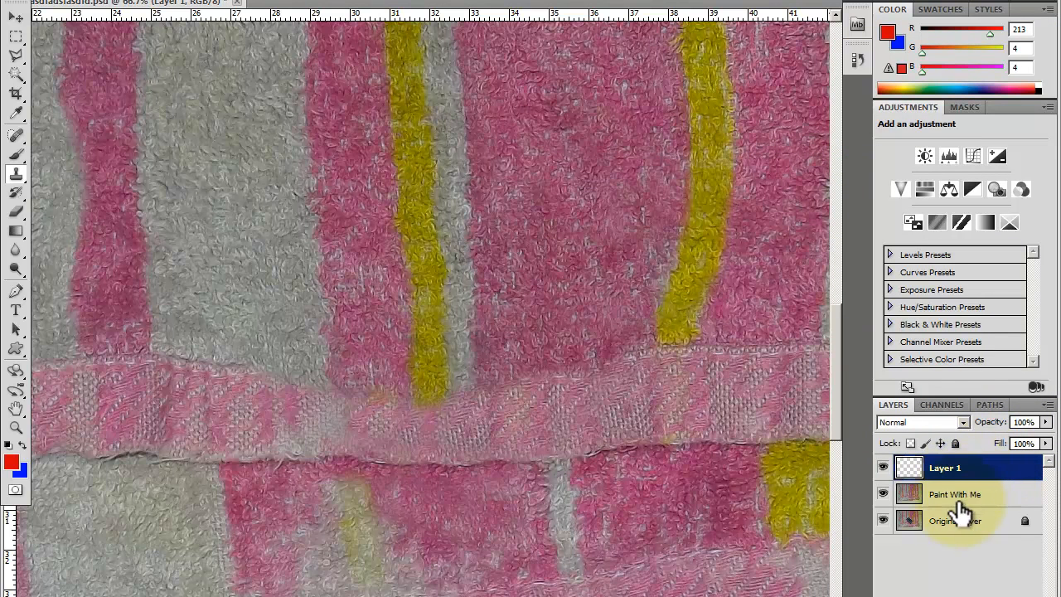
Step: Sample the hem's top stitching beside the curved yellow stripe's end on Paint With Me and clone it slightly farther left onto Layer 1
left_click(957, 496)
left_click(962, 479)
left_click(964, 494)
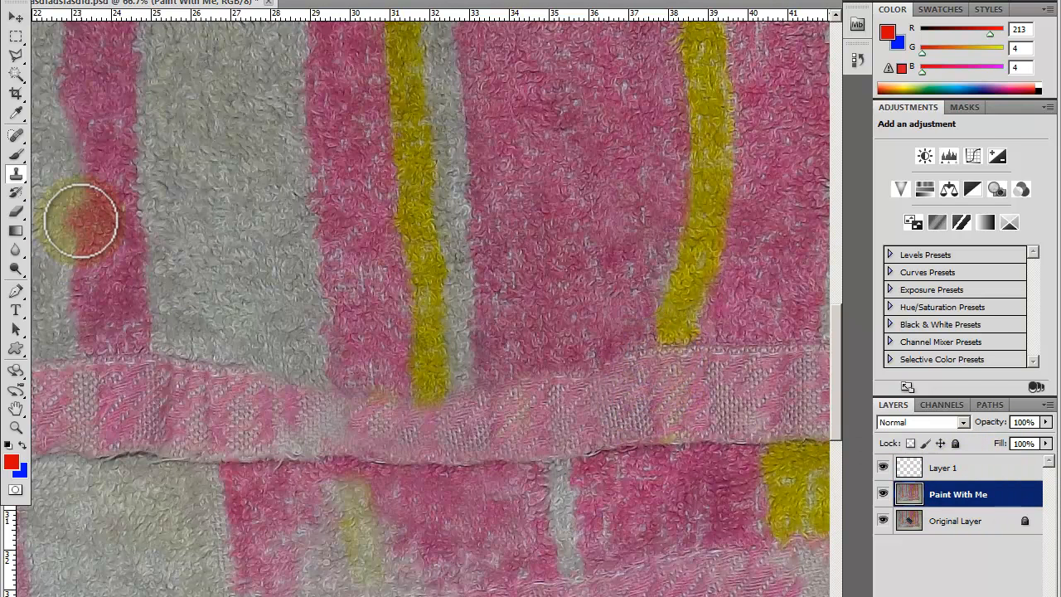
left_click(16, 174)
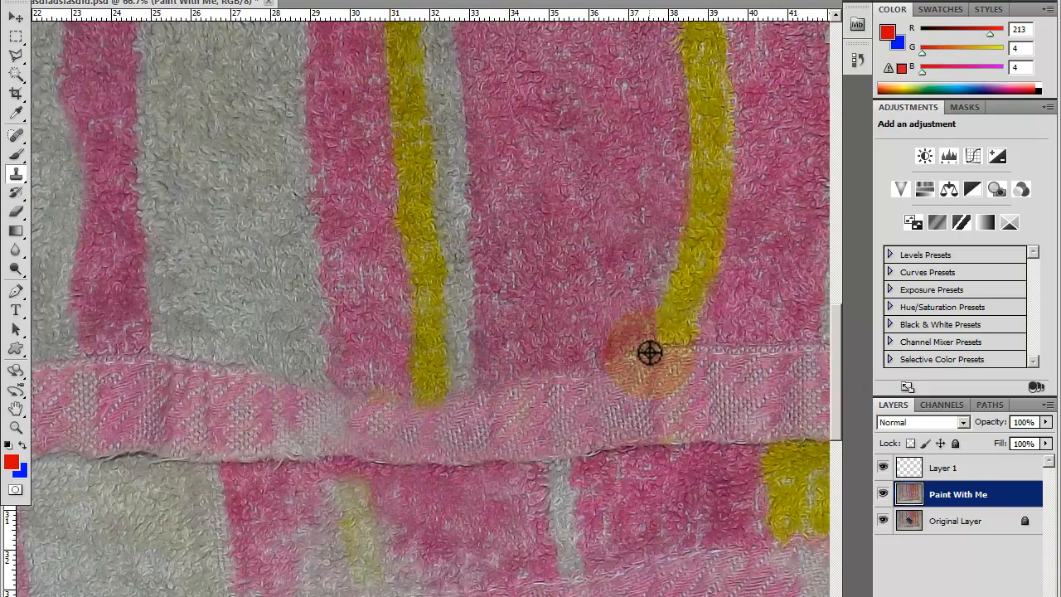
left_click(970, 469)
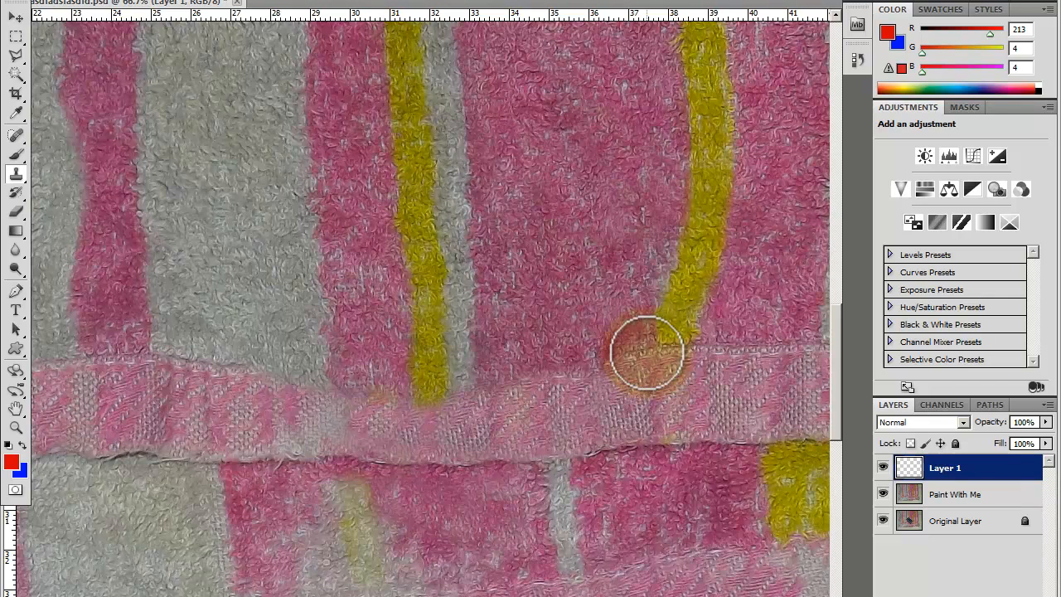
mouse_move(636, 354)
left_mouse_down()
mouse_move(619, 357)
mouse_move(627, 367)
mouse_move(626, 358)
left_mouse_up()
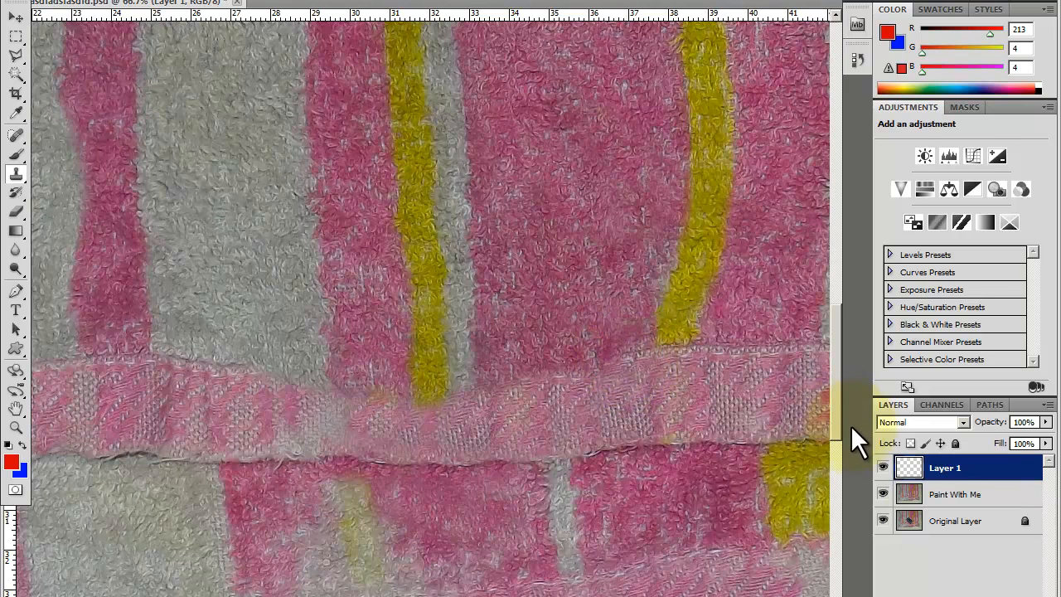
Step: Merge Layer 1 down into Paint With Me and add a fresh Layer 1 above it
right_click(978, 462)
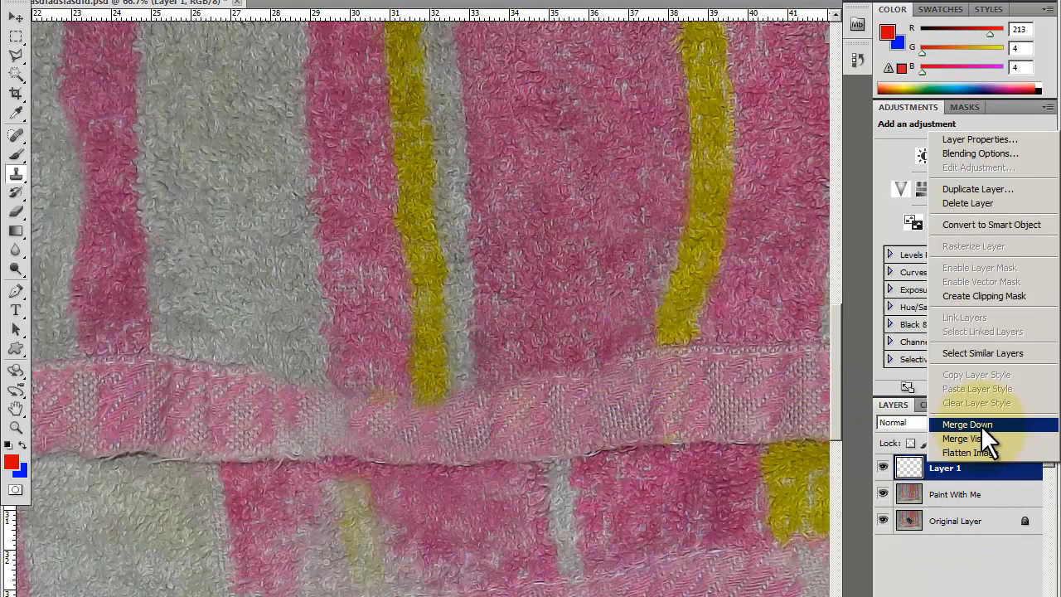
left_click(981, 426)
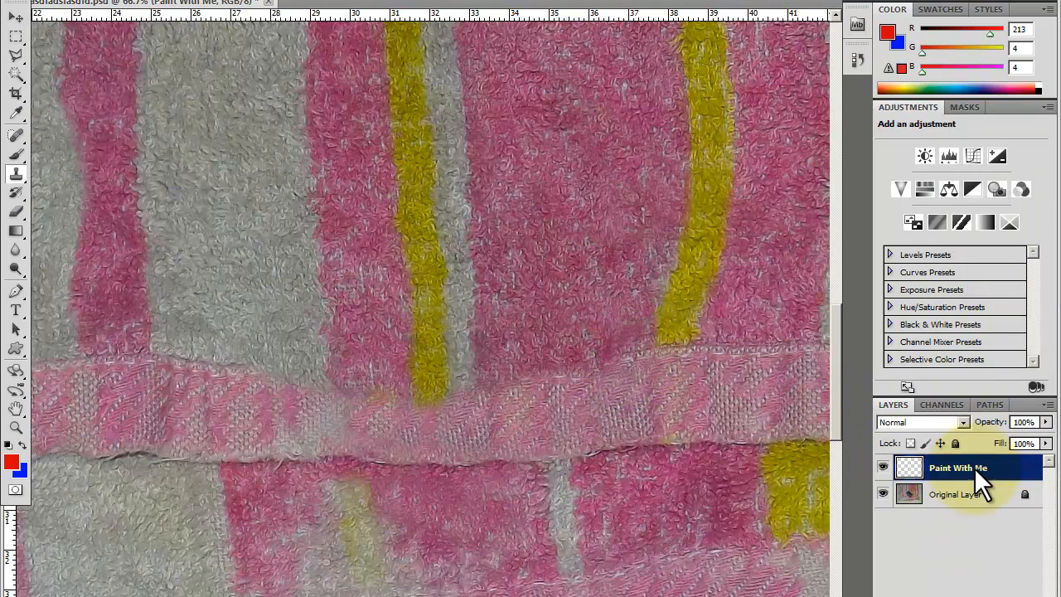
left_click(1049, 404)
left_click(915, 28)
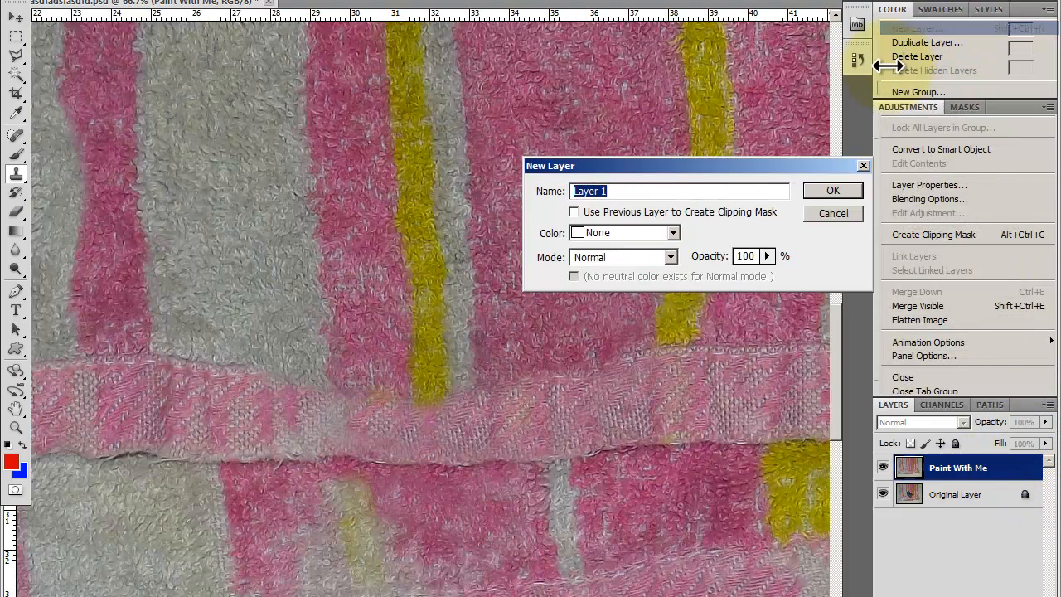
left_click(833, 195)
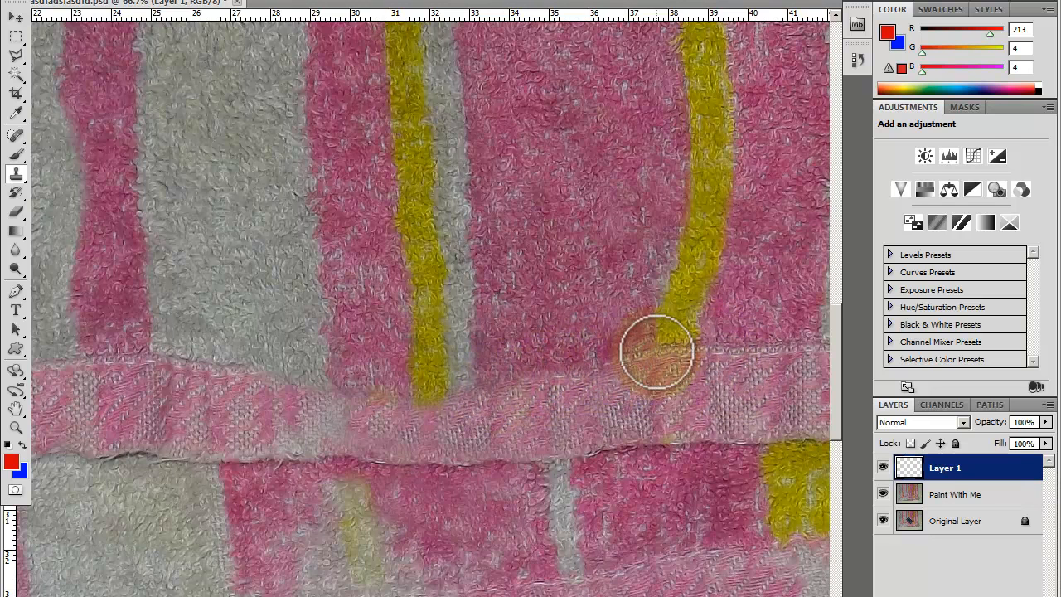
Step: On Paint With Me, select a rectangular patch of the hem's top seam between the curved yellow stripe and the grey stripe, and copy it
key("space")
mouse_move(765, 398)
left_mouse_down()
mouse_move(583, 395)
mouse_move(549, 380)
left_mouse_up()
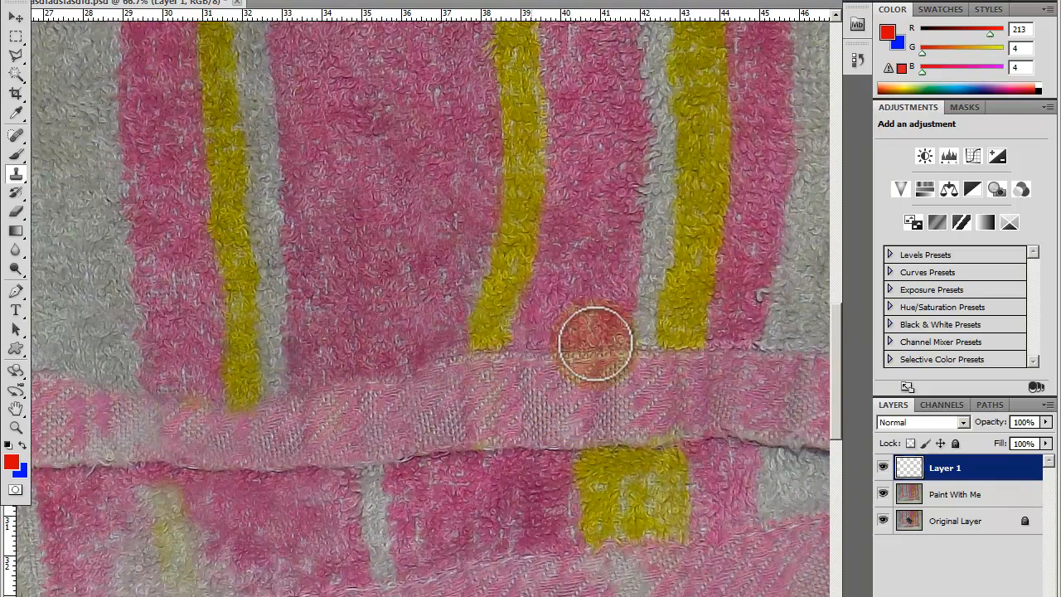
key("space")
mouse_move(280, 403)
left_mouse_down()
mouse_move(645, 369)
mouse_move(481, 384)
mouse_move(419, 395)
mouse_move(417, 407)
left_mouse_up()
left_click_drag(630, 405, 611, 414)
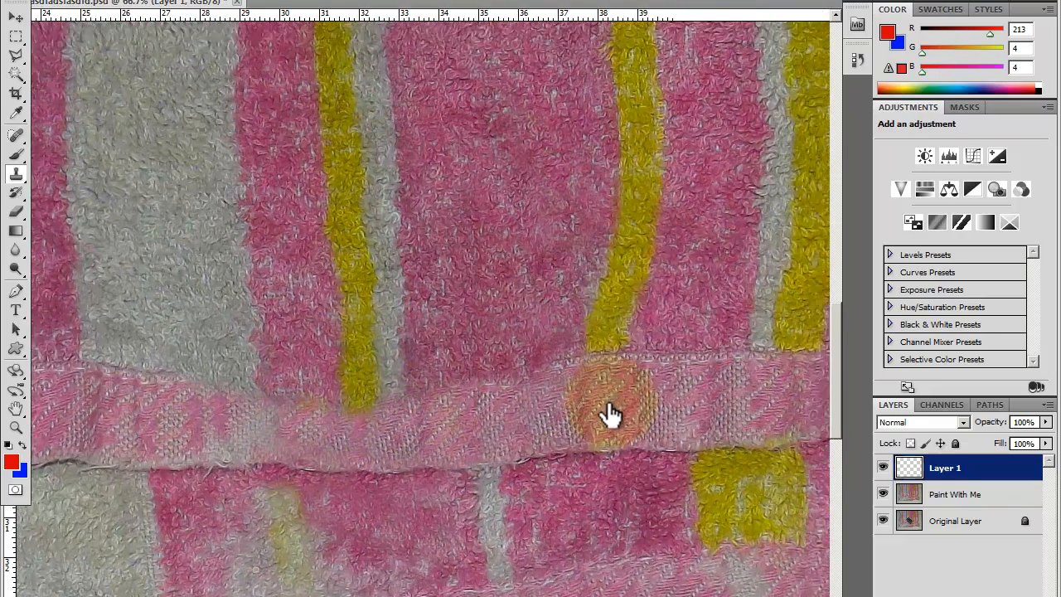
left_click(967, 496)
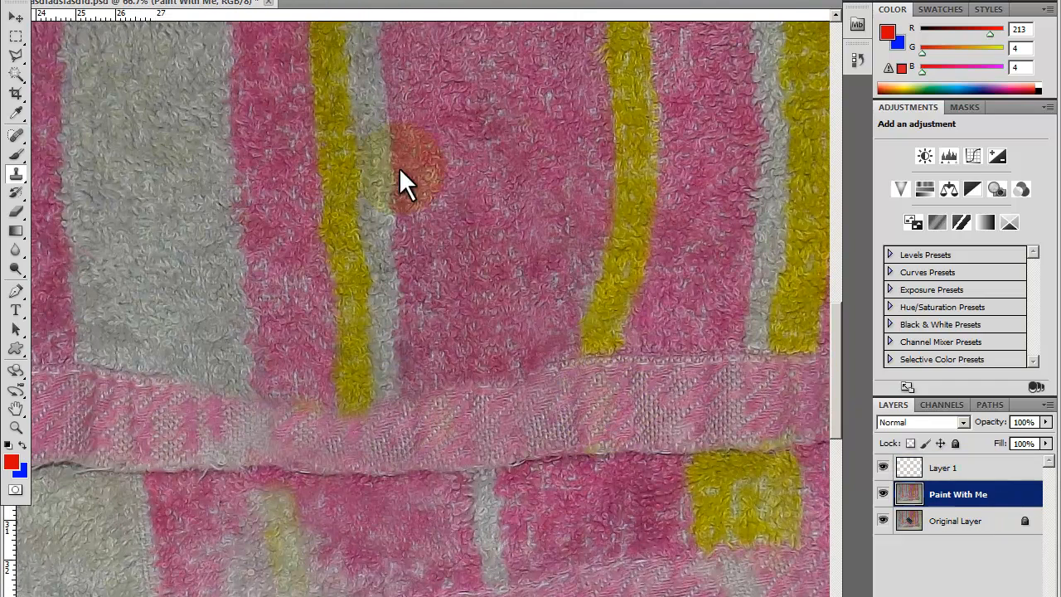
left_click(33, 1)
left_click(34, 7)
left_click(15, 37)
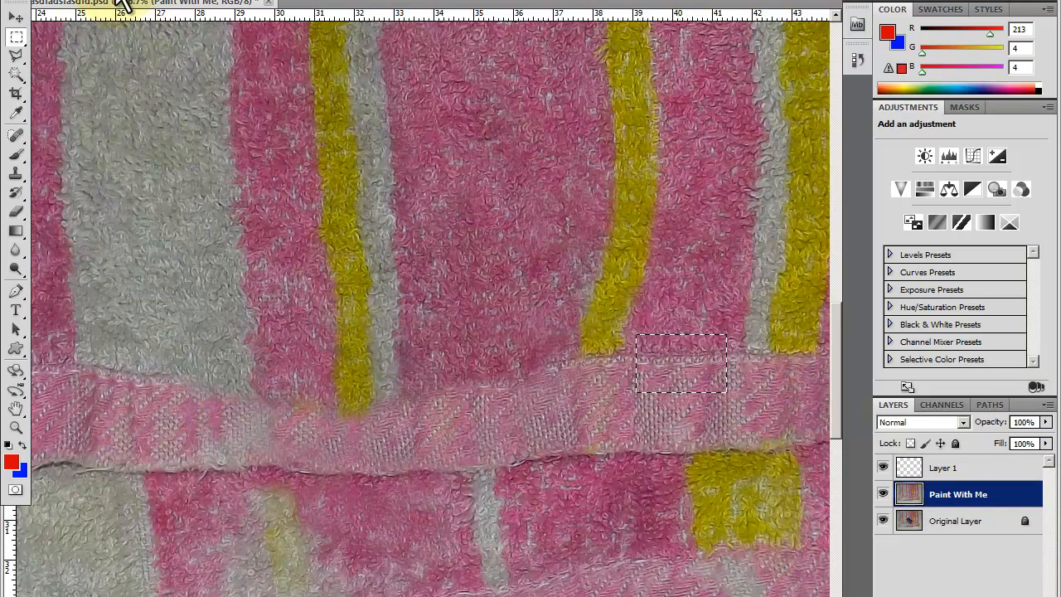
left_click(42, 0)
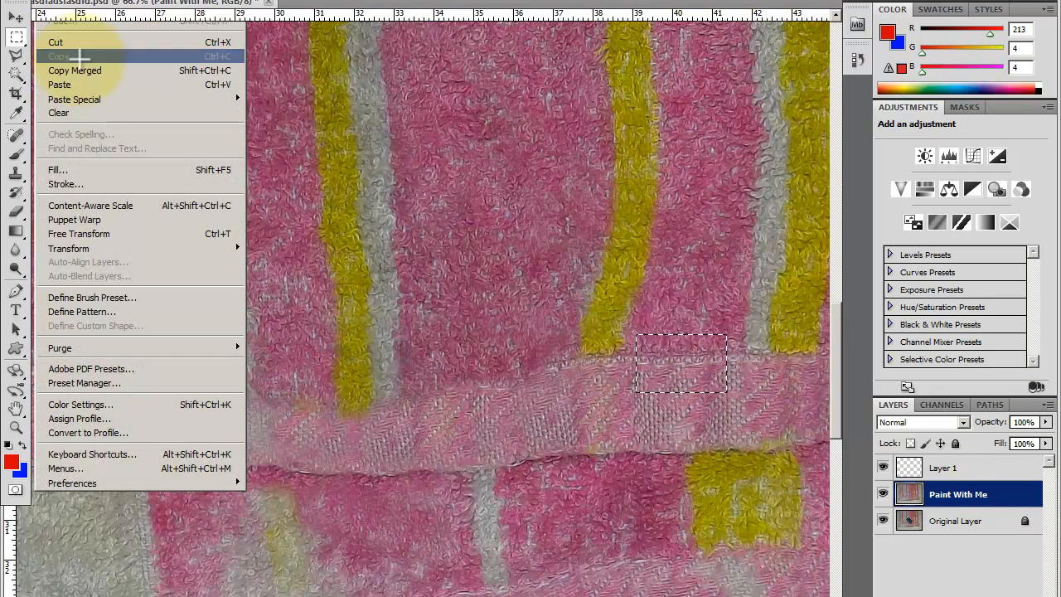
left_click(33, 51)
Step: Add a new Layer 2, move it above Layer 1 and paste the copied seam patch into it
left_click(1048, 405)
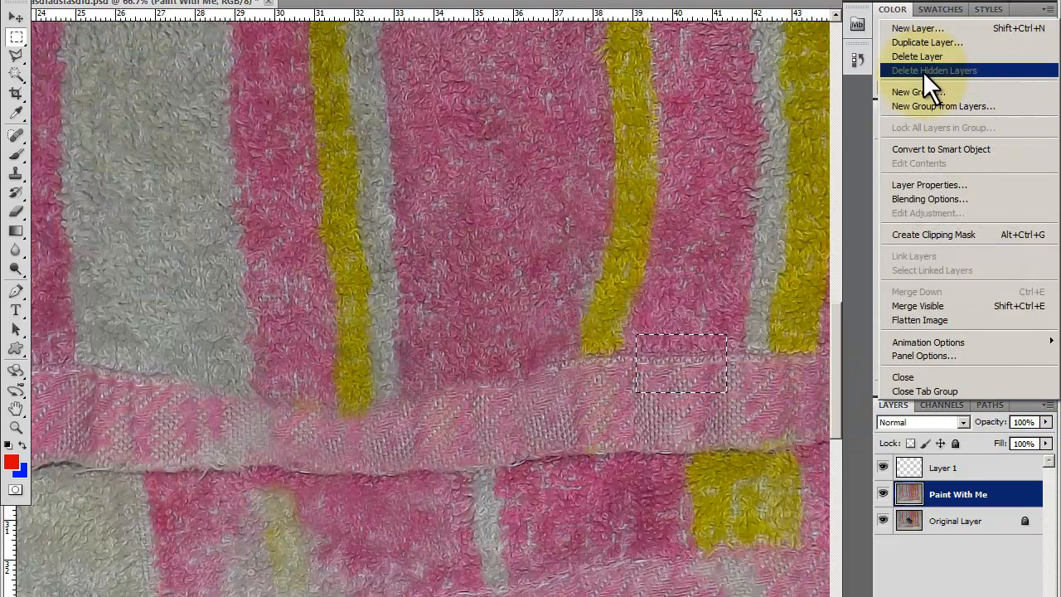
left_click(926, 31)
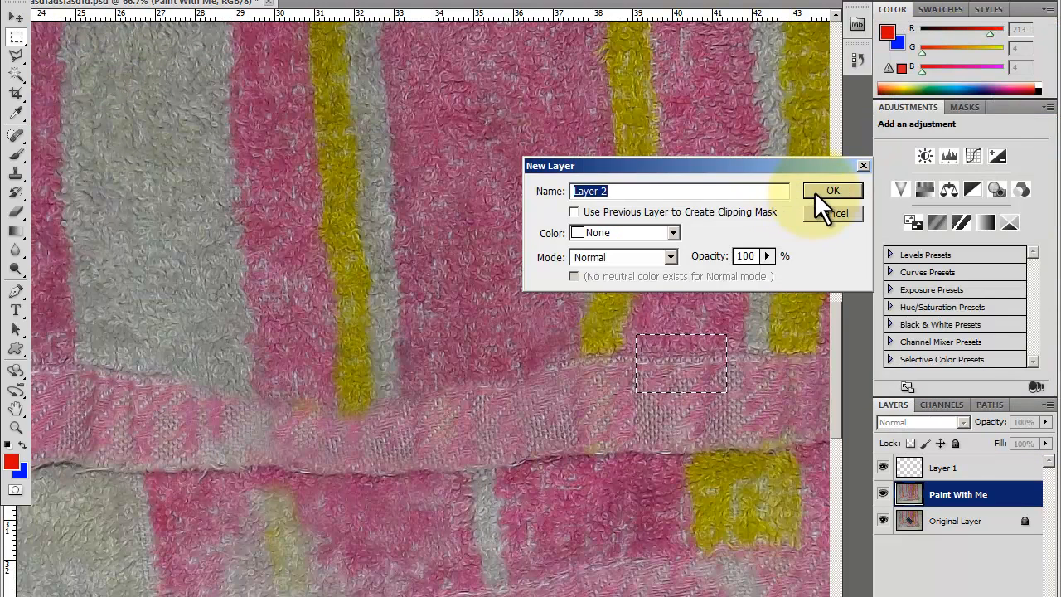
left_click(814, 192)
left_click_drag(954, 492, 976, 466)
left_click(50, 2)
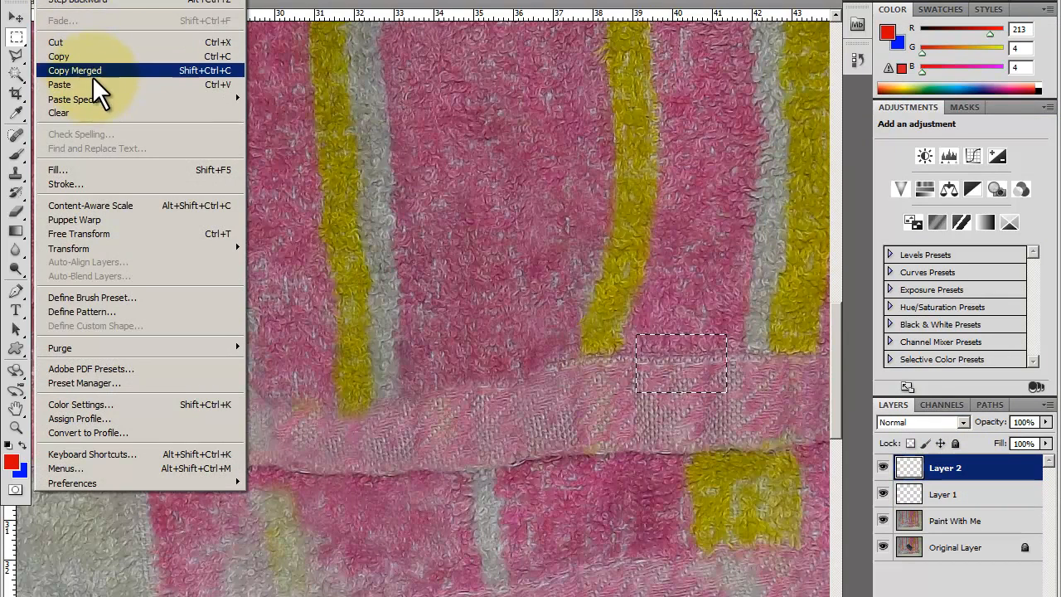
left_click(109, 100)
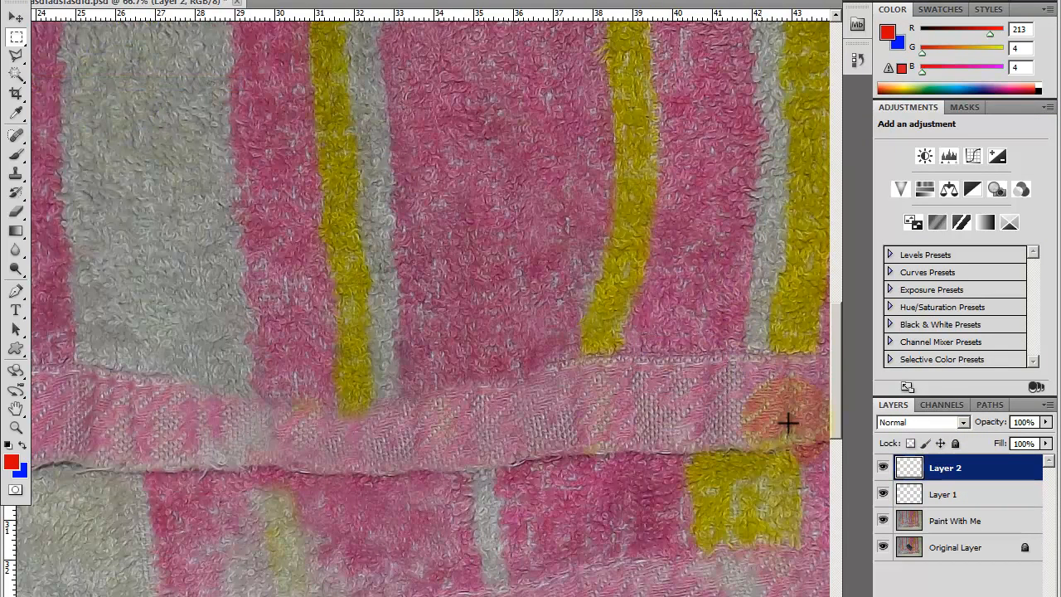
Step: Move the pasted patch left along the hem's top seam to just beside the curved yellow stripe's end
left_click(16, 17)
left_click_drag(84, 46, 603, 348)
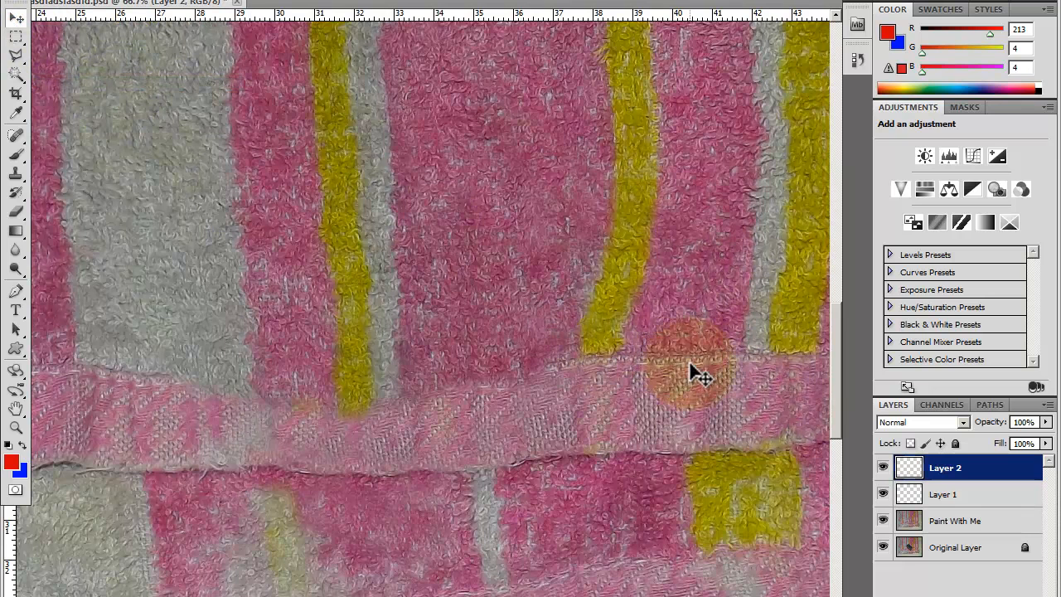
left_click_drag(667, 391, 537, 368)
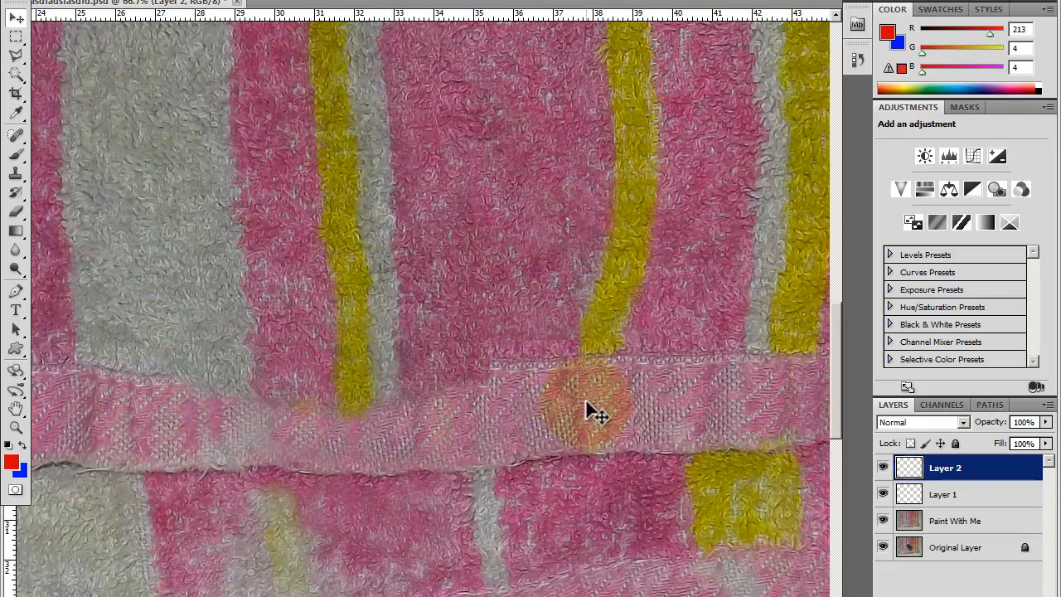
left_click_drag(955, 479, 792, 452)
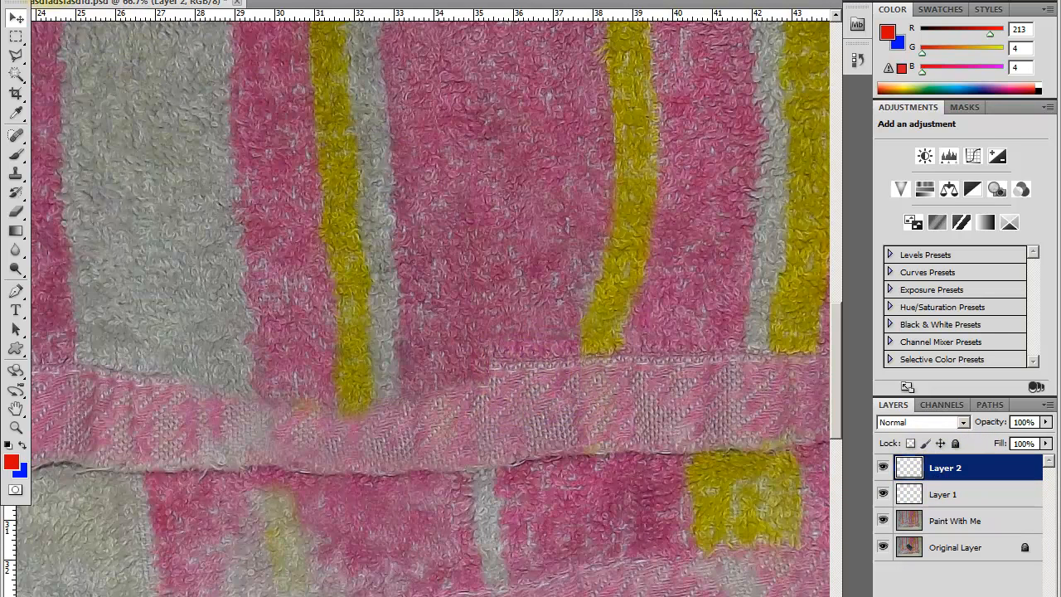
Step: Rotate the patch counter-clockwise to match the hem's slope and move it up onto the pink terry above the hem
left_click(66, 3)
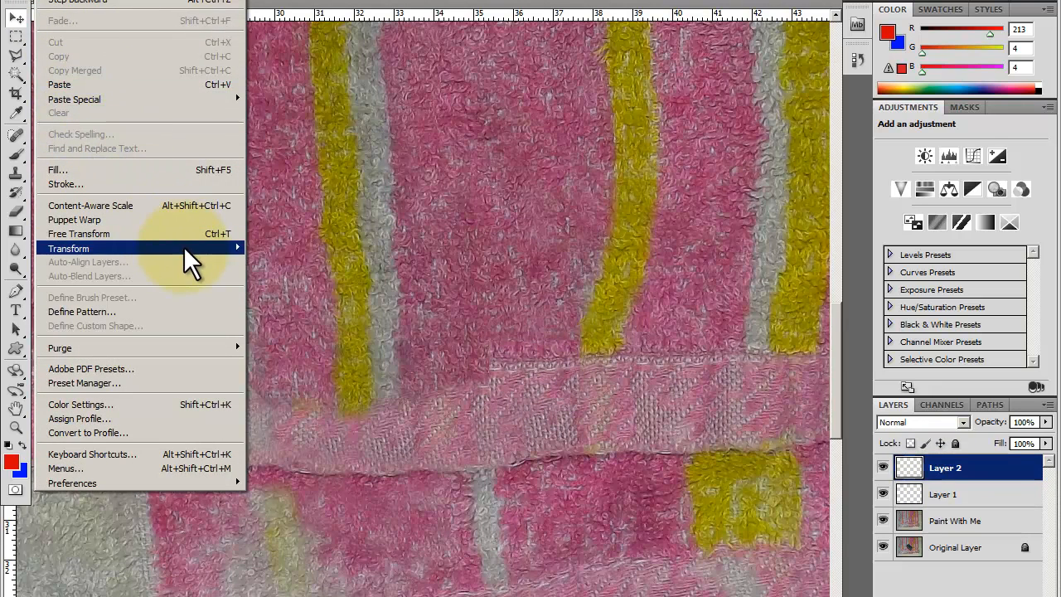
mouse_move(186, 250)
left_click(301, 272)
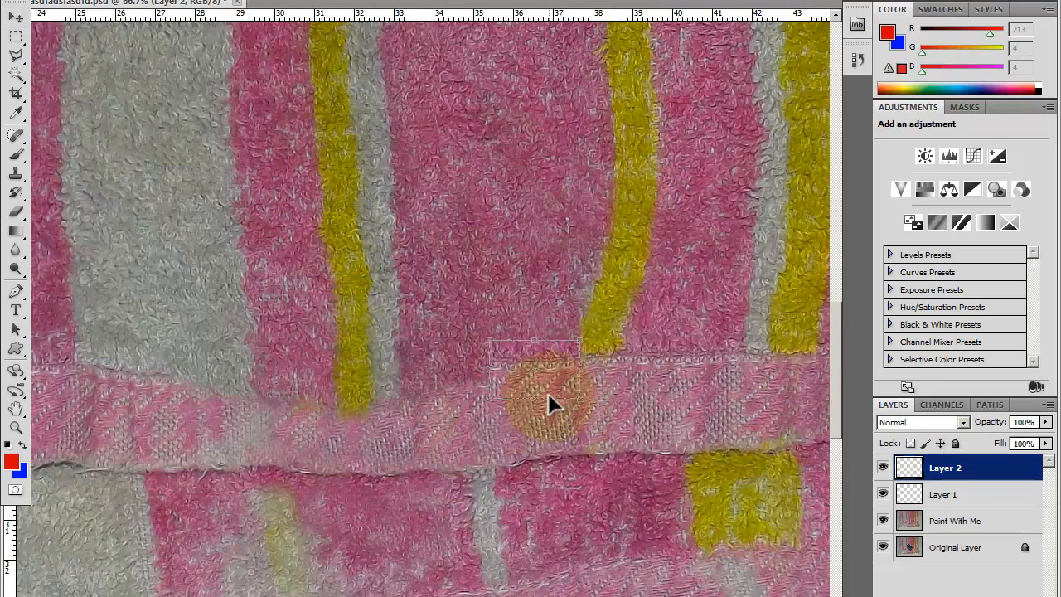
left_click_drag(491, 404, 552, 394)
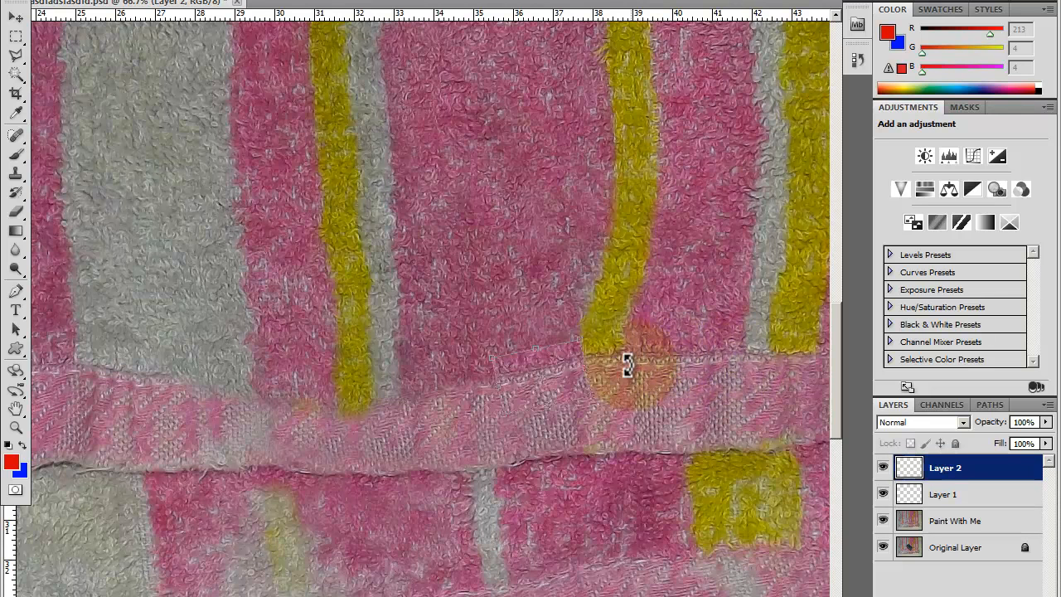
left_click_drag(542, 385, 534, 317)
key("Return")
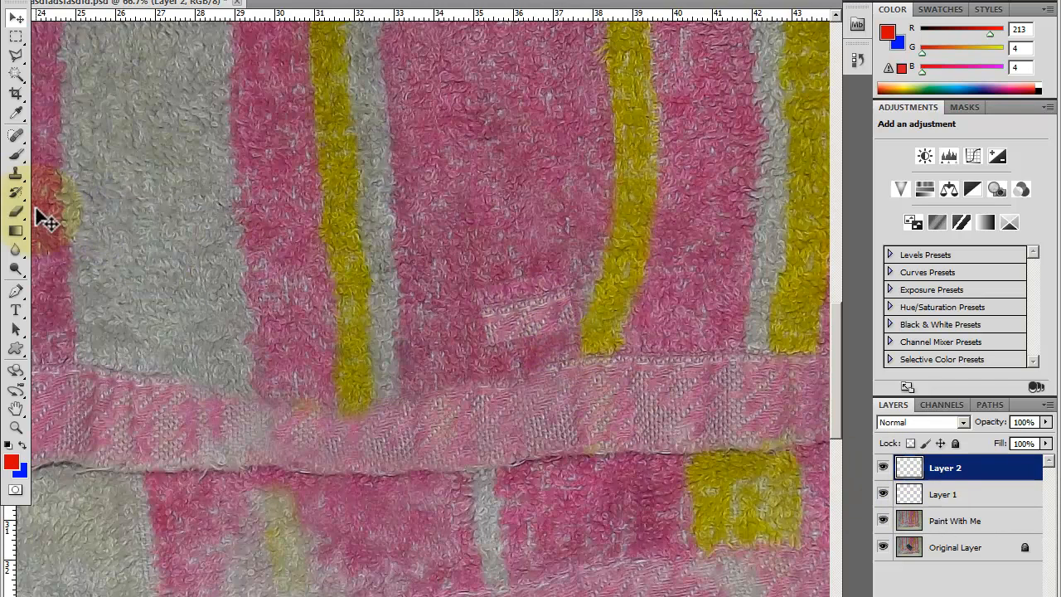
Step: Sample the rotated patch's stitching with the Clone Stamp and paint it along the hem's faded top seam on Layer 2
left_click(16, 176)
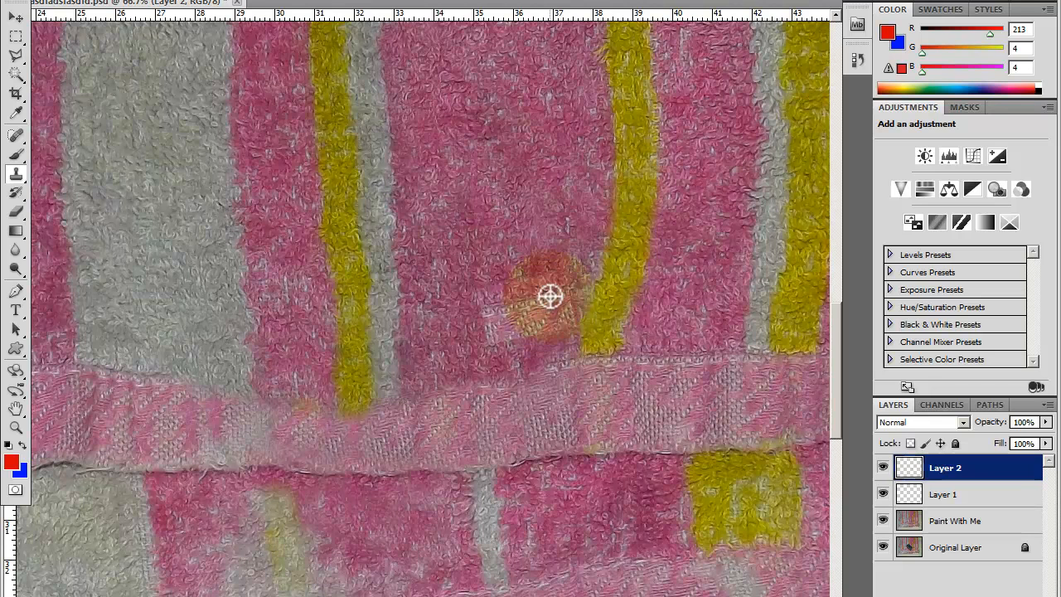
mouse_move(551, 296)
left_mouse_down()
mouse_move(558, 322)
mouse_move(557, 296)
mouse_move(594, 341)
mouse_move(631, 426)
mouse_move(567, 393)
mouse_move(568, 363)
left_mouse_up()
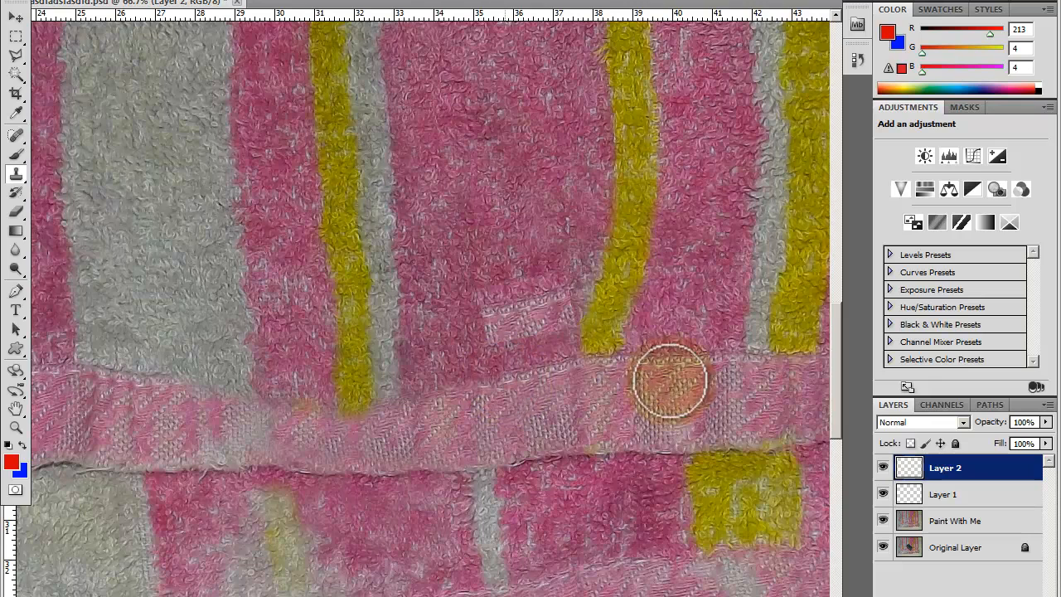
left_click_drag(561, 420, 675, 413)
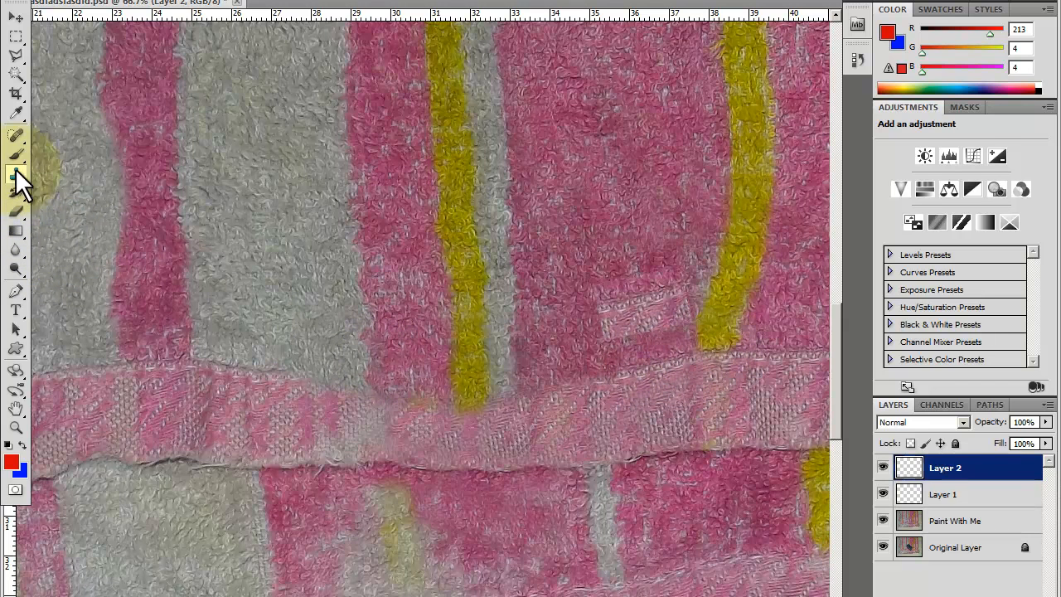
Step: Try to move the rotated patch on Layer 2 down and left toward the hem, and undo the move
left_click(16, 17)
left_click_drag(634, 314, 625, 324)
key("alt+e")
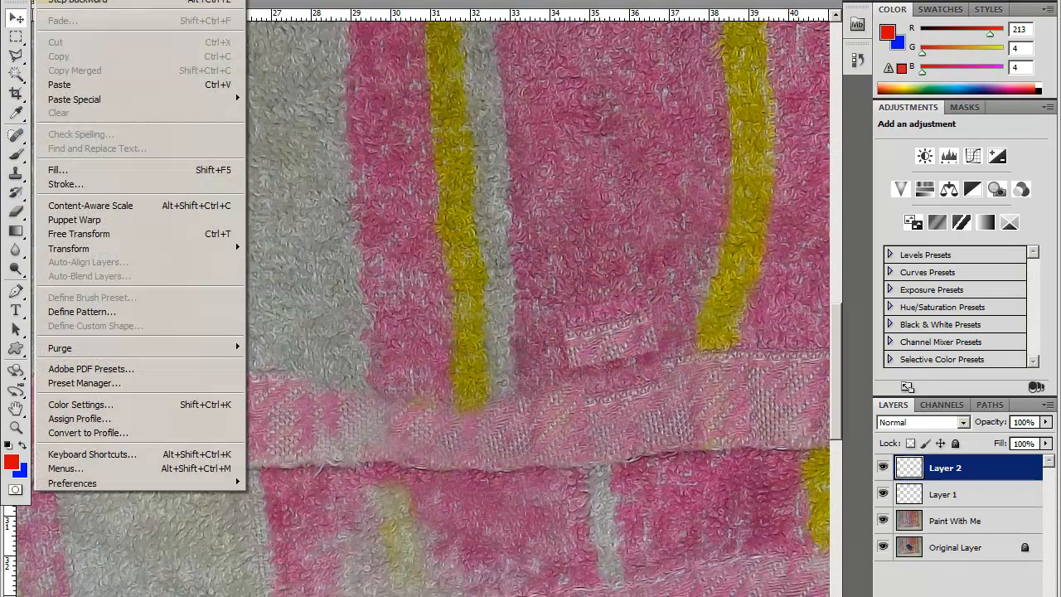
key("Return")
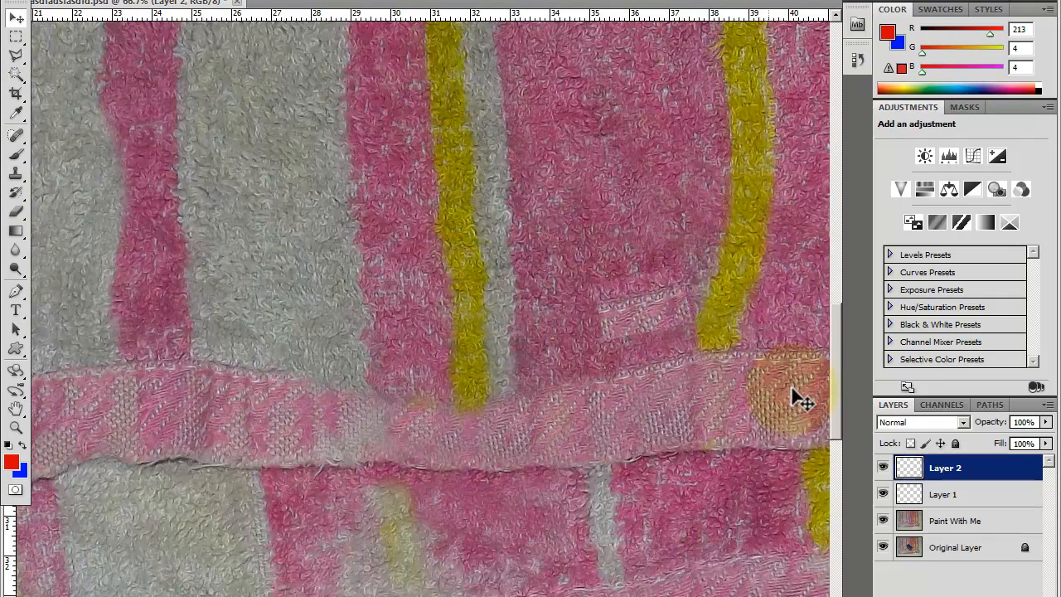
Step: Try merging Layer 2 down into Layer 1, and undo the merge
right_click(963, 471)
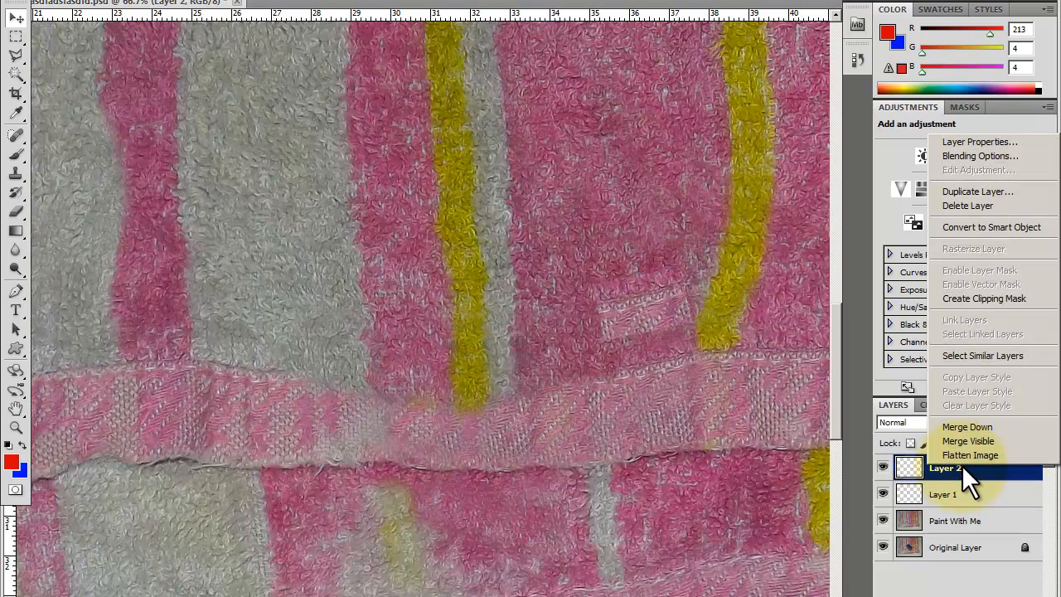
left_click(986, 427)
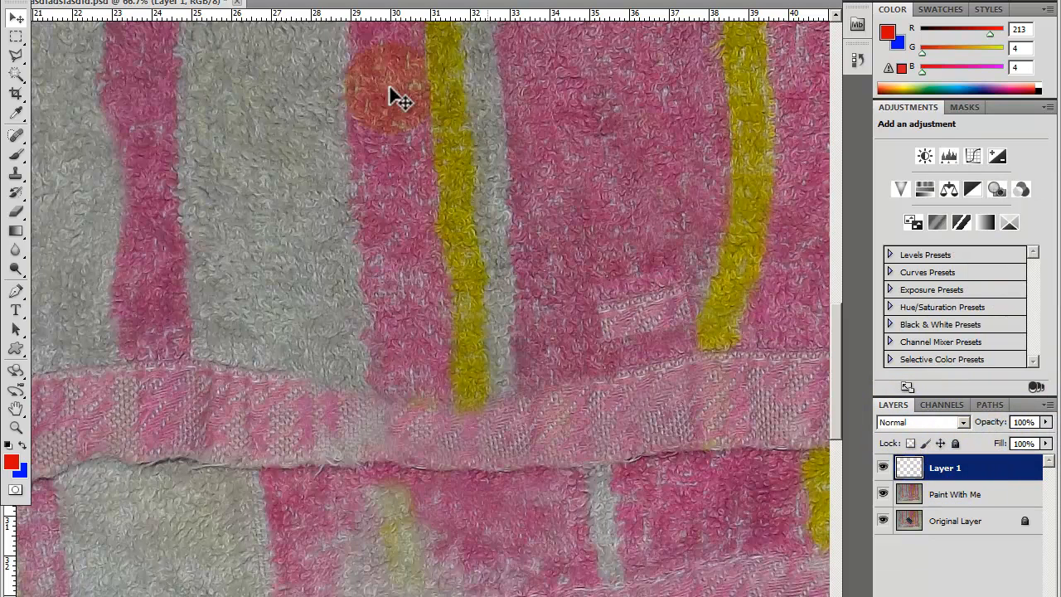
left_click(45, 0)
left_click(75, 3)
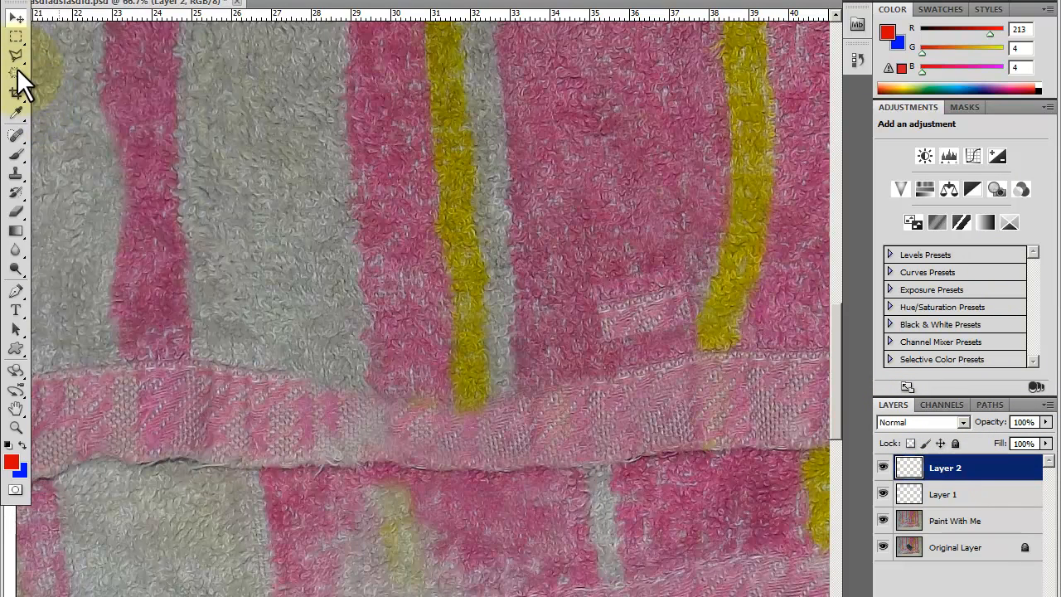
Step: Erase the leftover rotated patch from Layer 2 and merge Layer 2 down into Layer 1
left_click(16, 36)
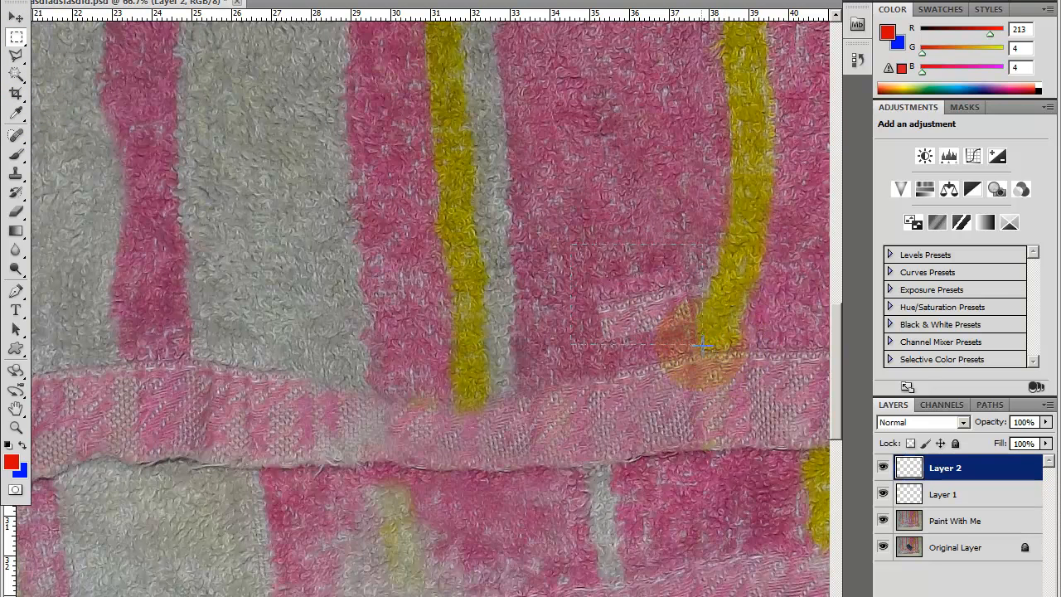
left_click_drag(571, 245, 704, 344)
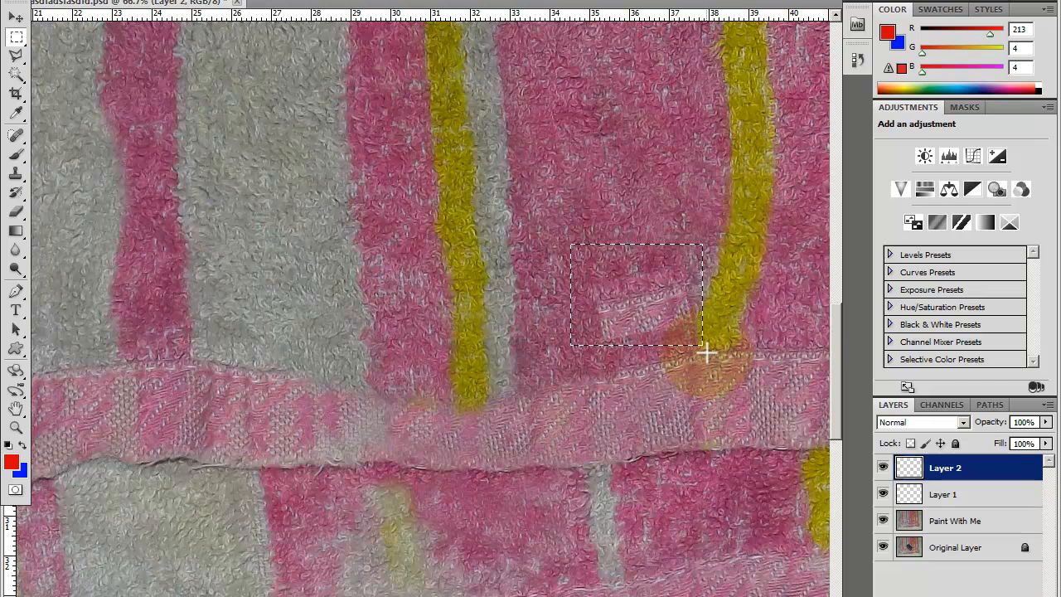
key("Delete")
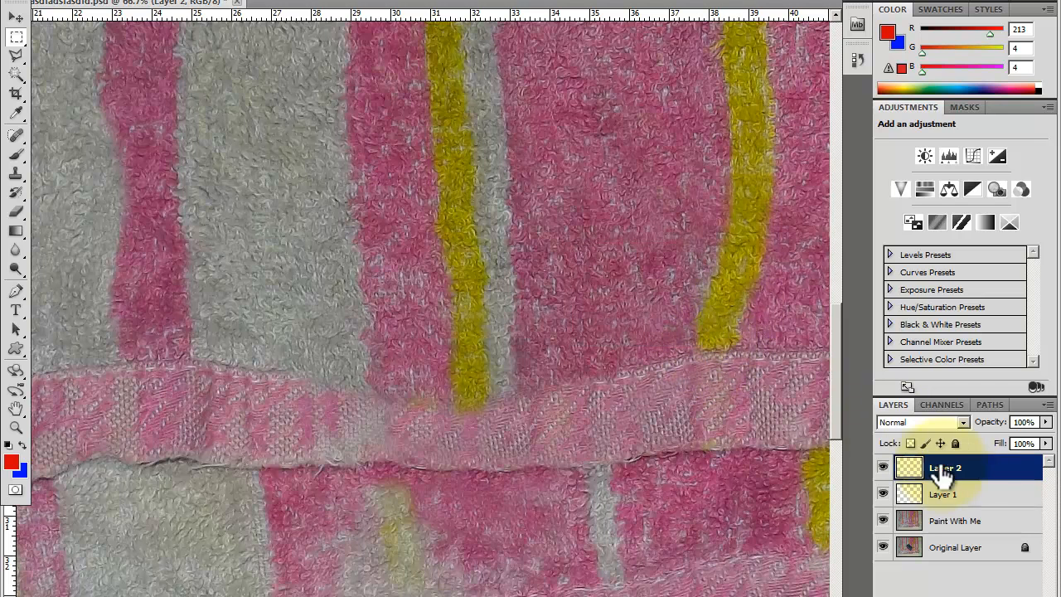
right_click(966, 473)
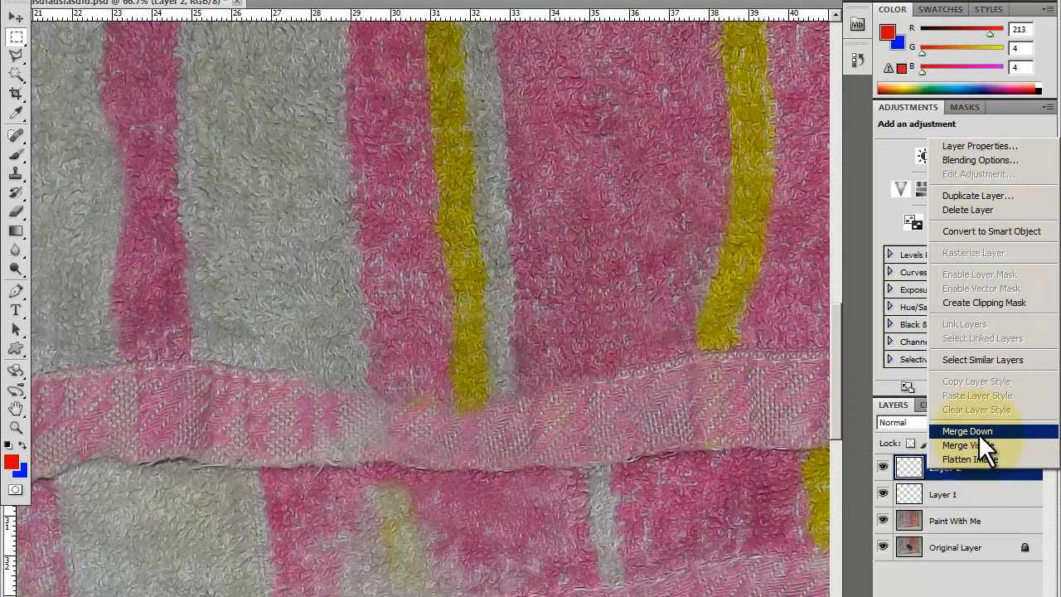
left_click(979, 432)
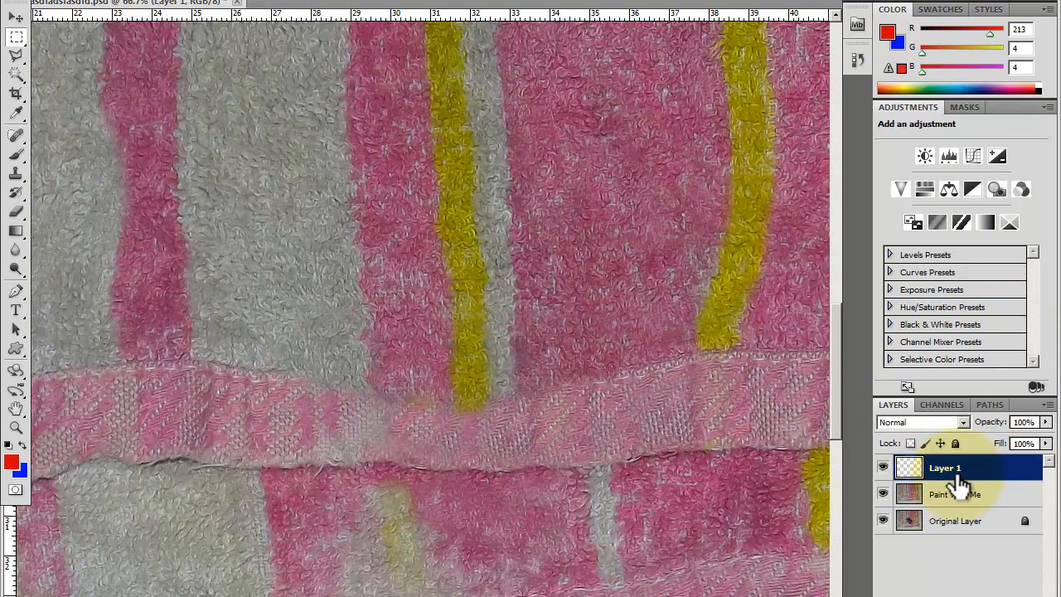
Step: Add a new empty layer named Layer 2 above Layer 1, keeping the default settings, and make Layer 1 active
left_click(1049, 405)
left_click(920, 30)
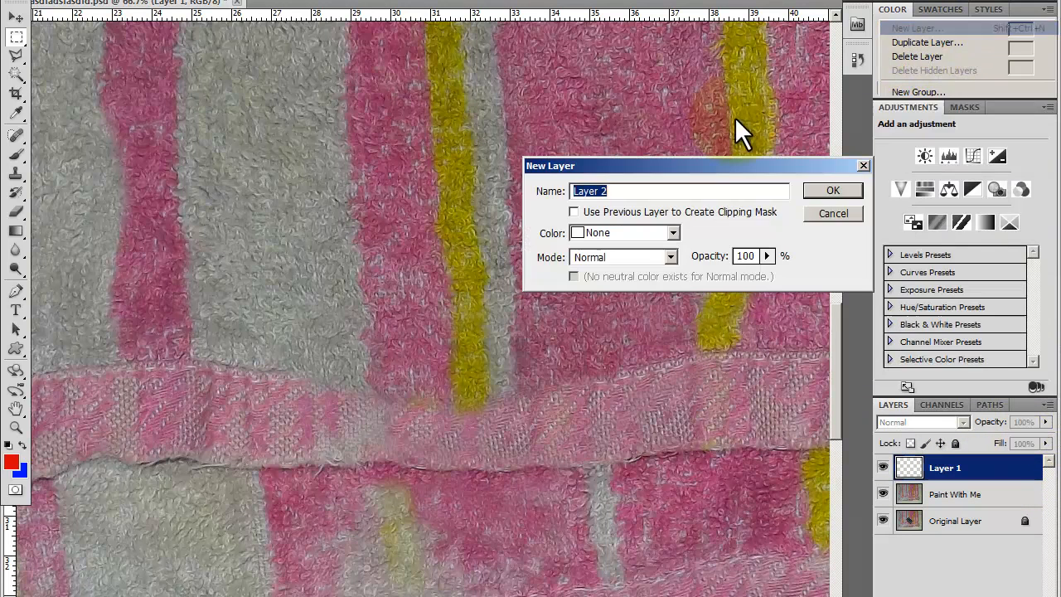
left_click(832, 208)
left_click(995, 496)
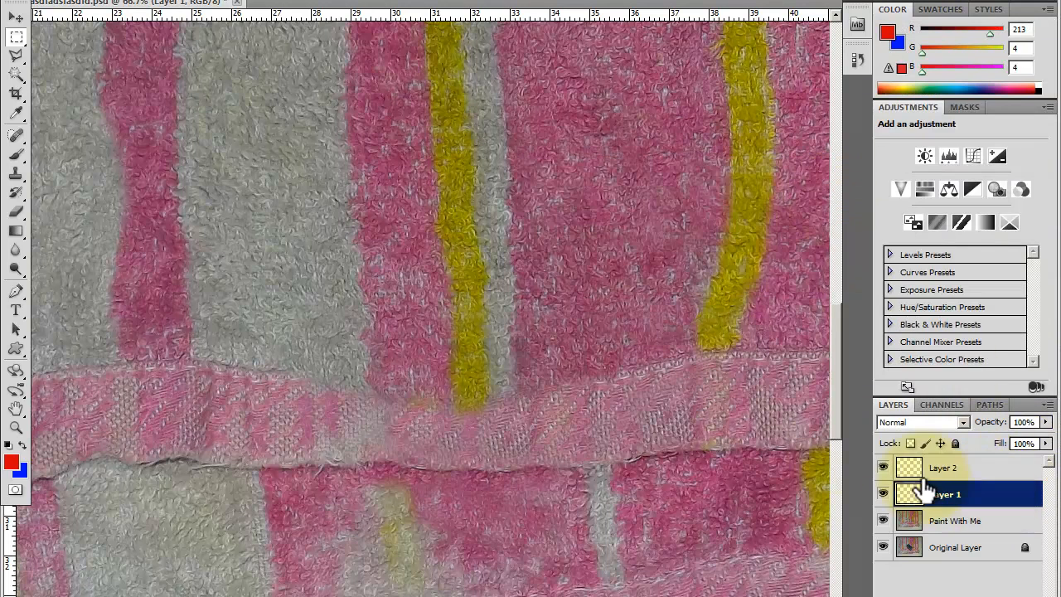
Step: Select a small rectangle of the hem's intact top seam between the two yellow stripes and copy it from the Paint With Me layer
left_click_drag(753, 421, 805, 411)
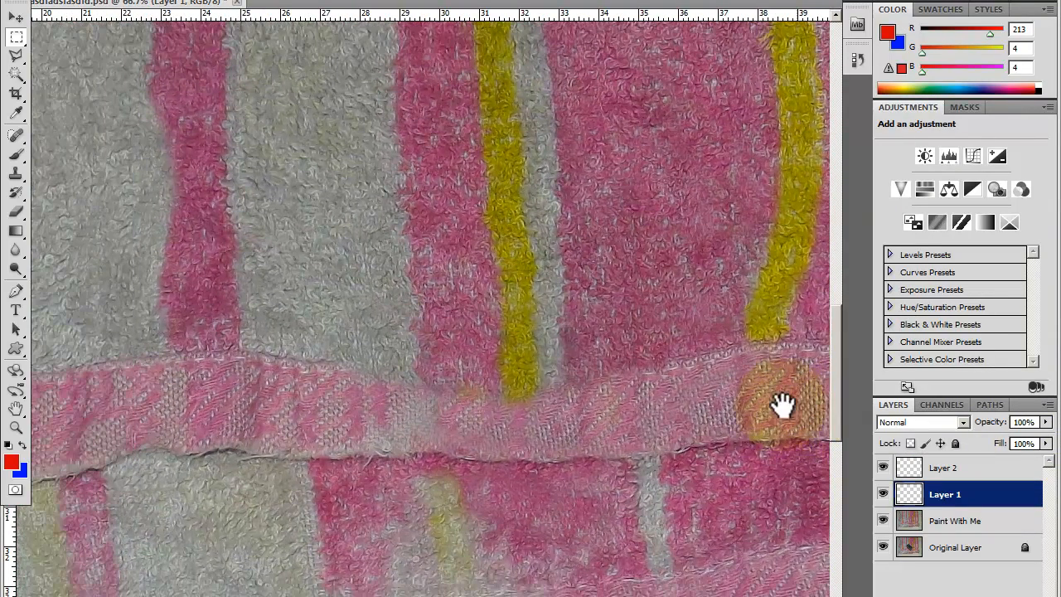
left_click_drag(737, 405, 597, 391)
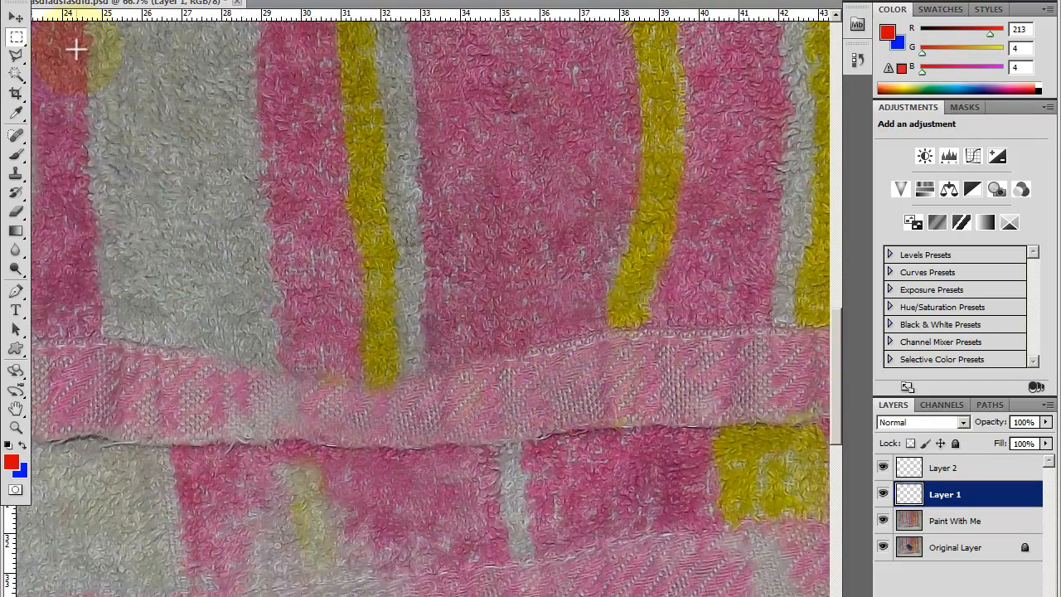
key("alt+e")
left_click(27, 70)
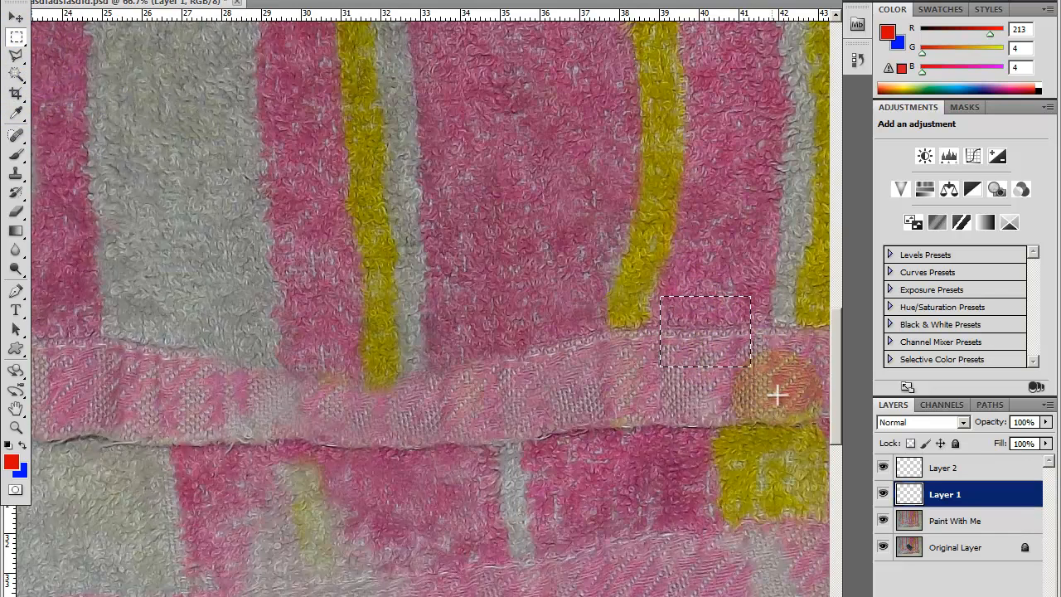
key("ctrl+z")
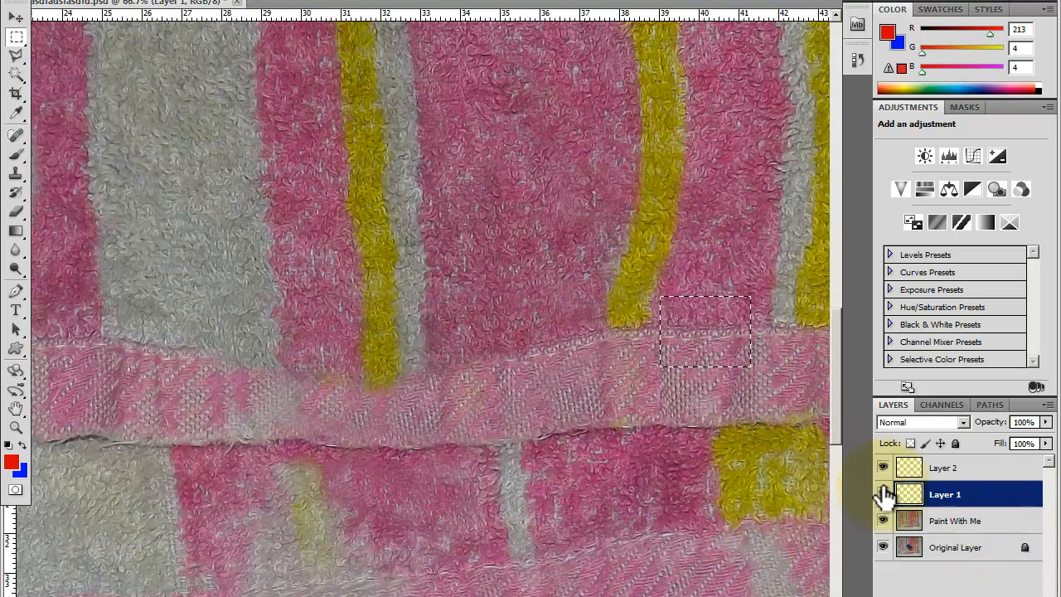
left_click(945, 522)
key("alt+e")
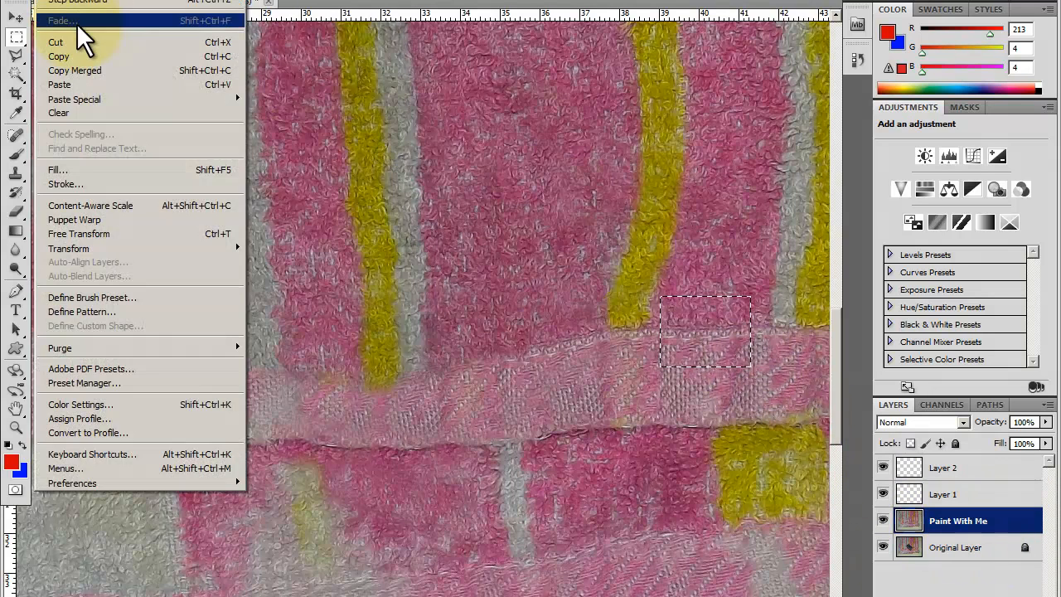
left_click(83, 56)
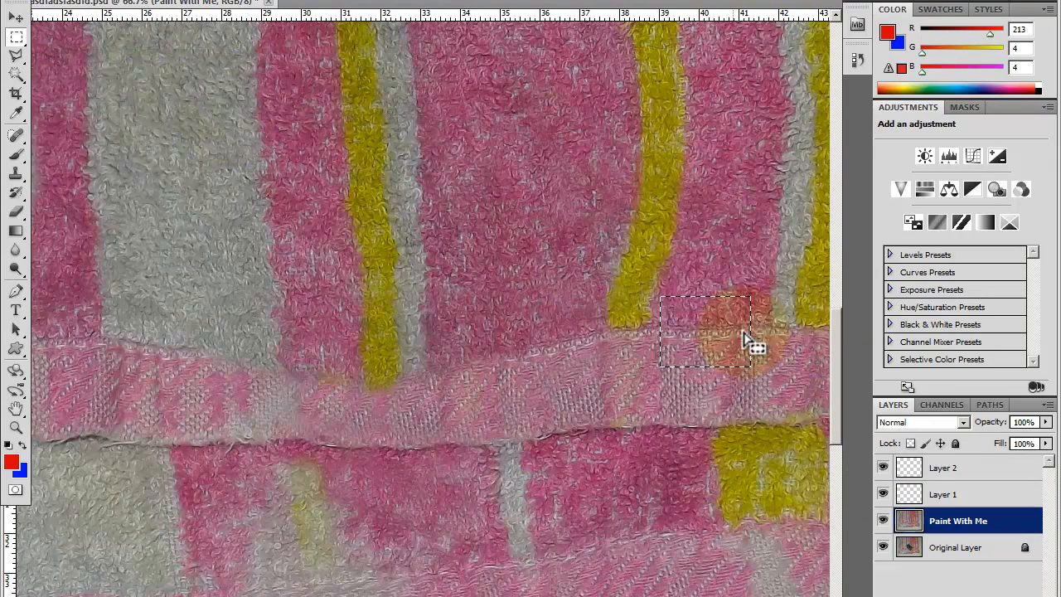
Step: Paste the copied seam piece on Layer 2 and move it left onto the hem's faded top seam
left_click(942, 475)
key("alt+e")
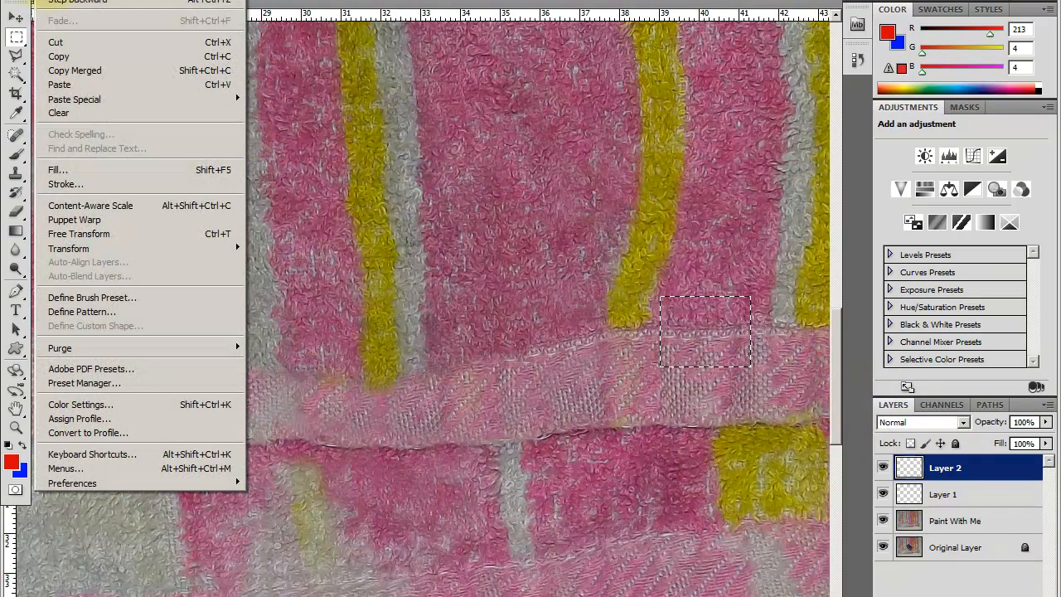
left_click(67, 83)
left_click(16, 16)
left_click_drag(725, 413, 490, 364)
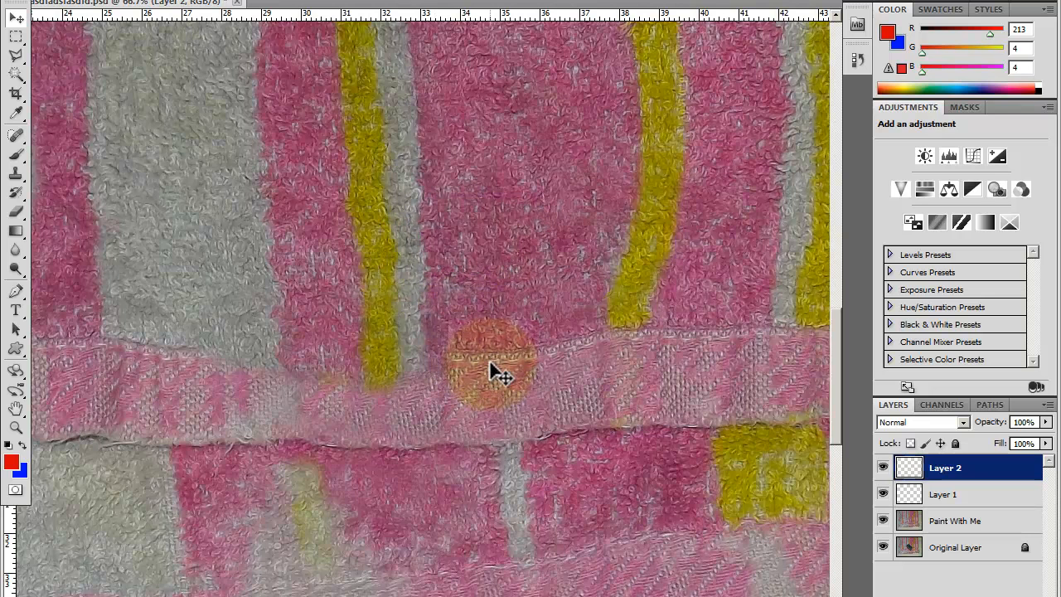
Step: Rotate the pasted seam patch counter-clockwise to match the slope of the hem and apply the transform
left_click(50, 2)
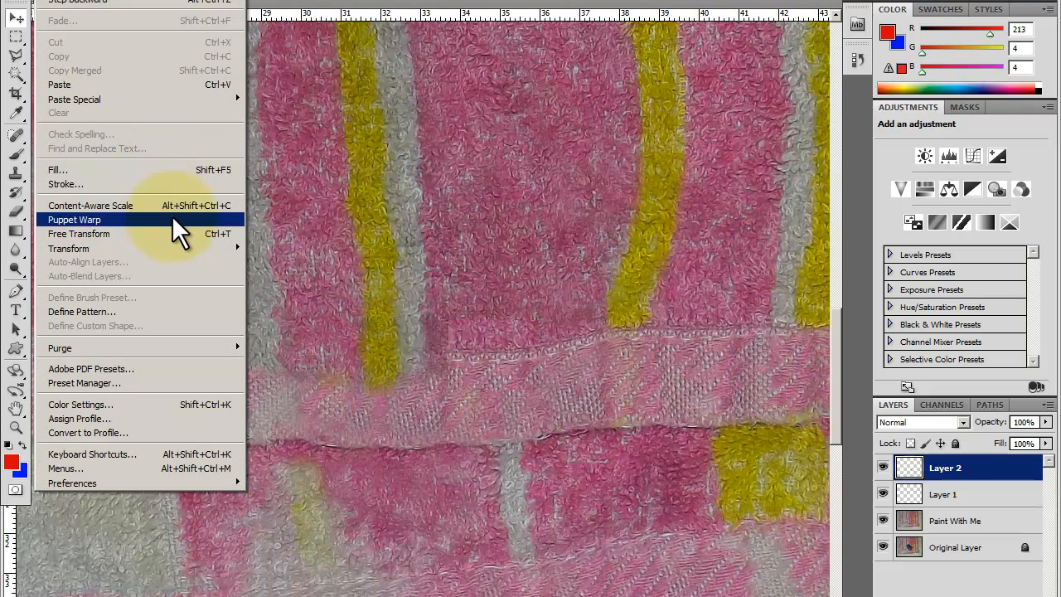
mouse_move(223, 264)
left_click(319, 284)
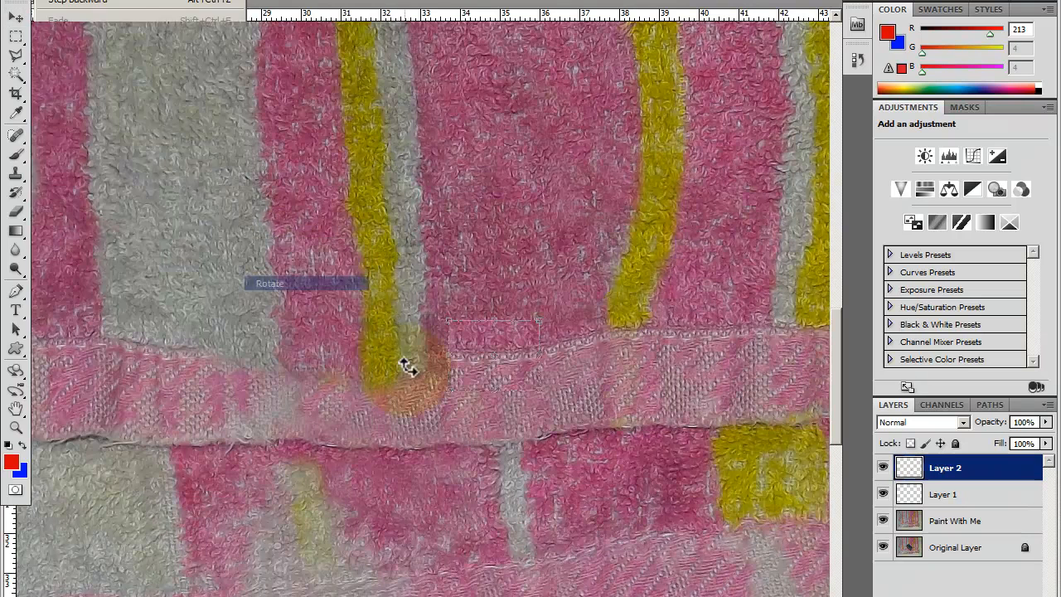
mouse_move(455, 400)
left_mouse_down()
mouse_move(461, 421)
mouse_move(471, 401)
left_mouse_up()
left_click_drag(518, 367, 516, 376)
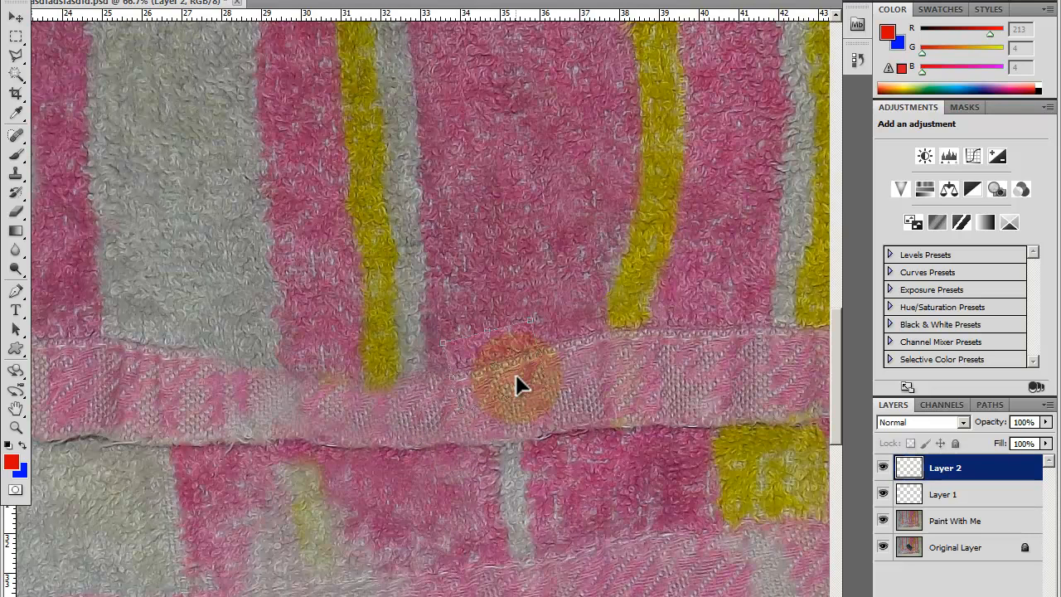
left_click_drag(512, 373, 572, 430)
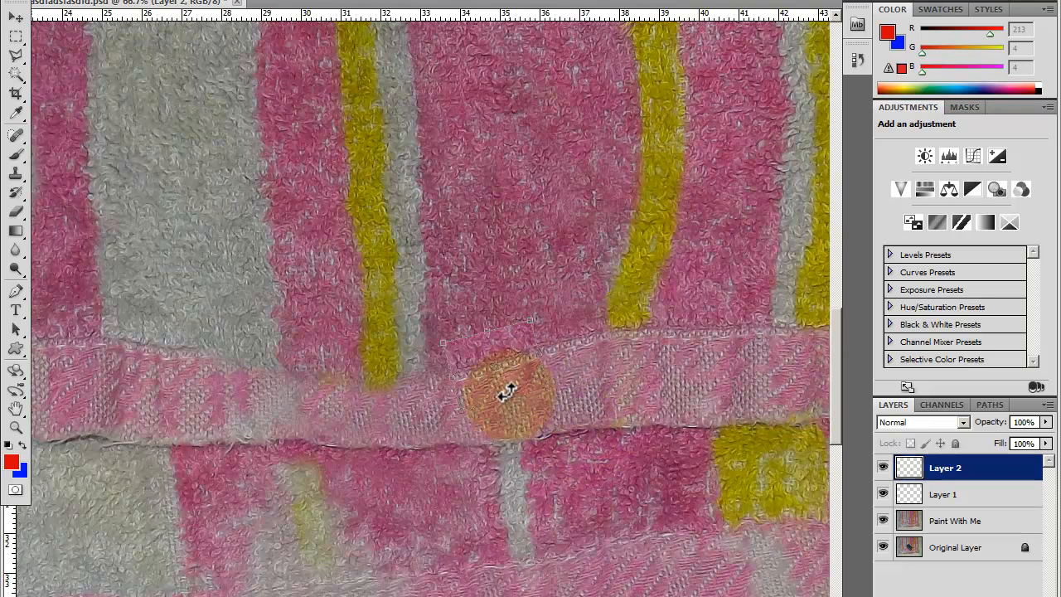
key("Return")
Step: Move the rotated patch up onto the pink terry and clone its stitching along the hem's faded top seam on Layer 1
left_click_drag(504, 373, 77, 235)
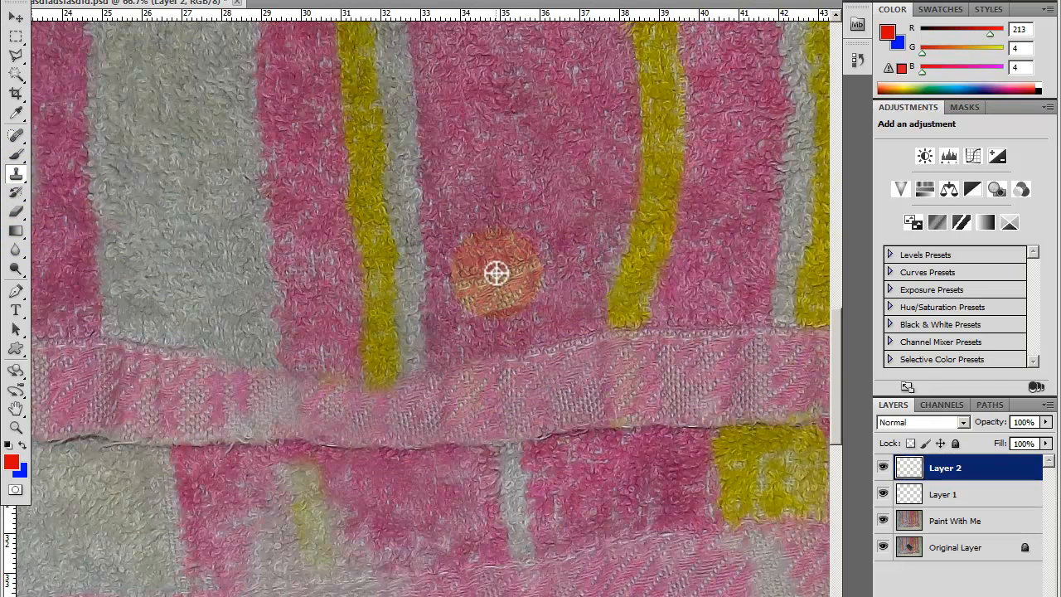
left_click(979, 496)
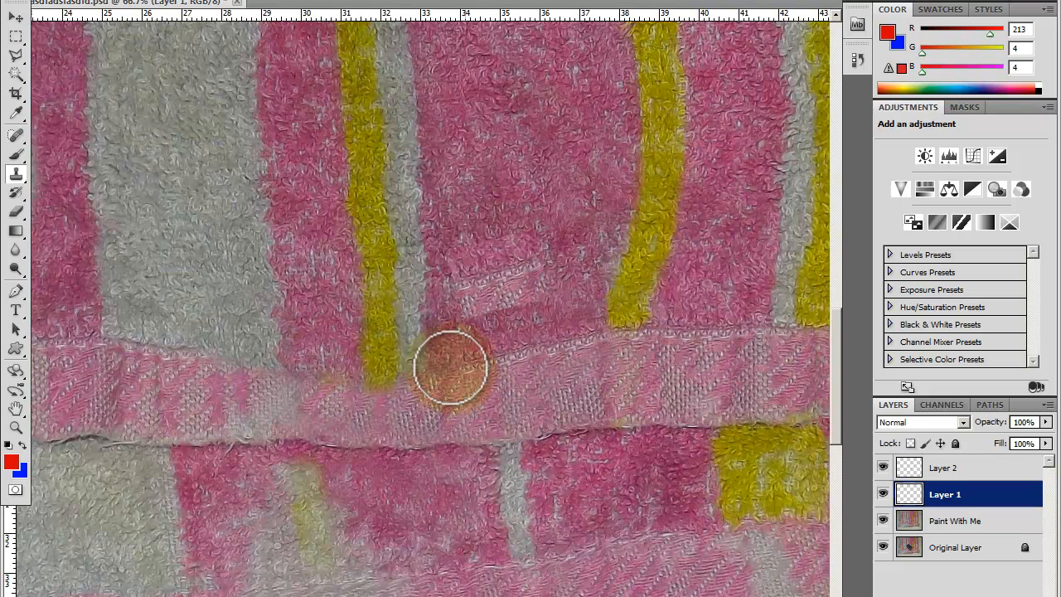
left_click_drag(621, 368, 734, 375)
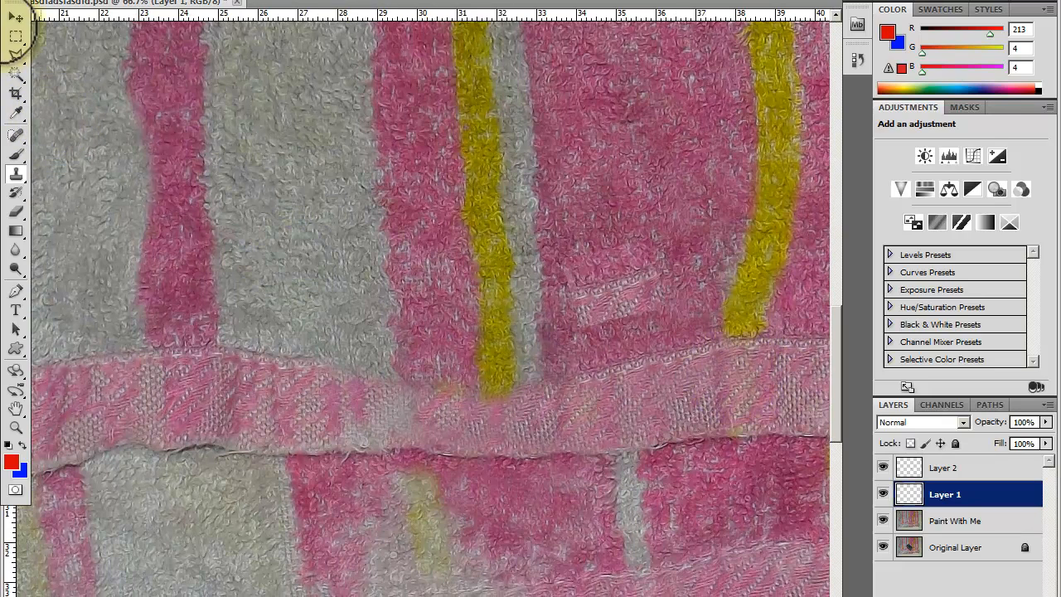
Step: Move the patch on Layer 2 right toward the yellow stripe, sample its stitching with the Clone Stamp and return to Layer 1
left_click(941, 468)
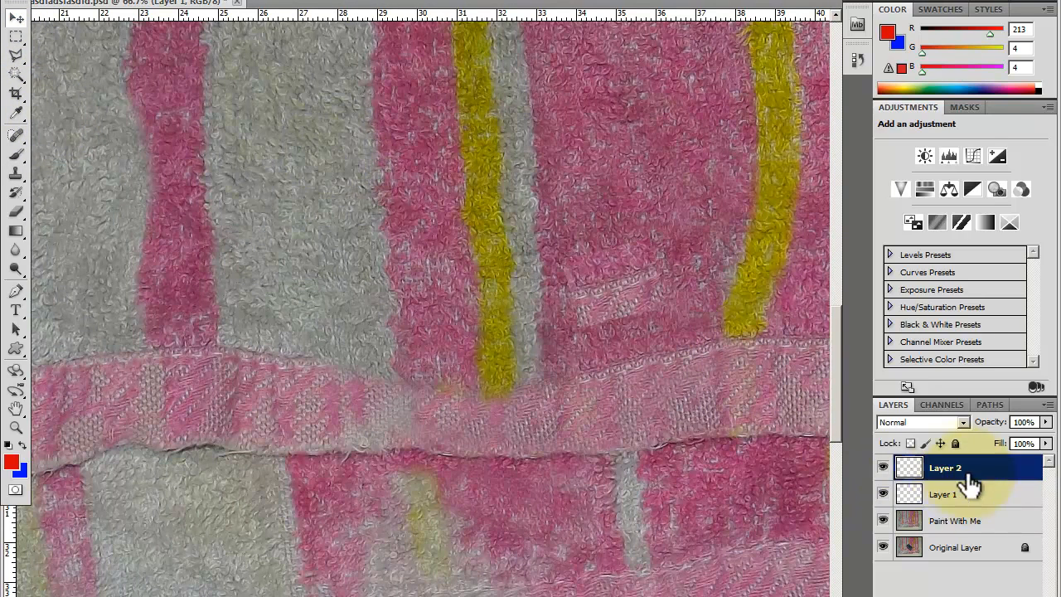
mouse_move(608, 289)
left_mouse_down()
mouse_move(658, 291)
mouse_move(713, 349)
left_mouse_up()
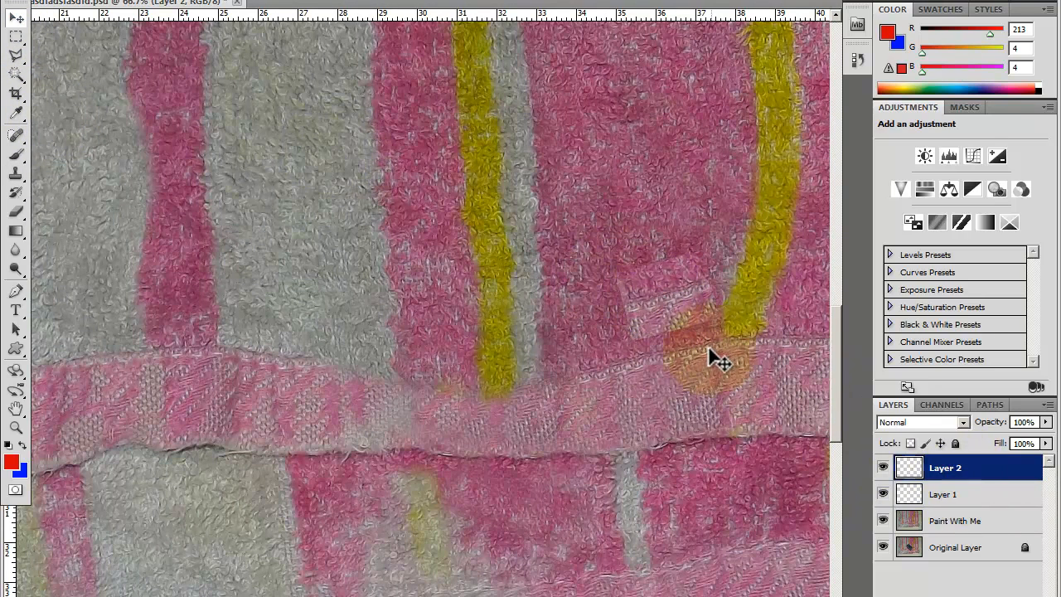
left_click(15, 173)
left_click(680, 321, "alt")
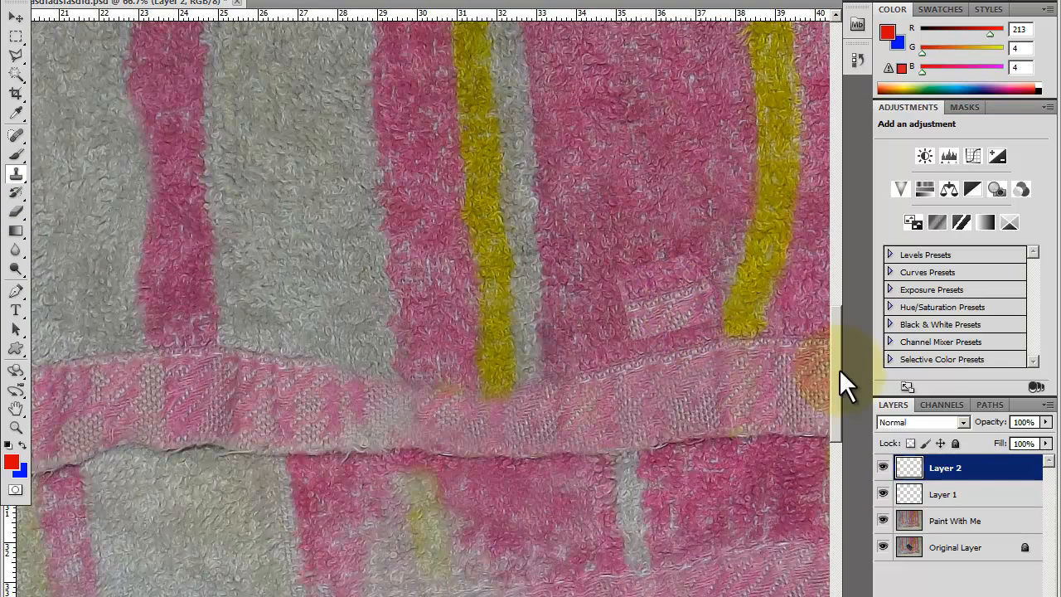
left_click(950, 489)
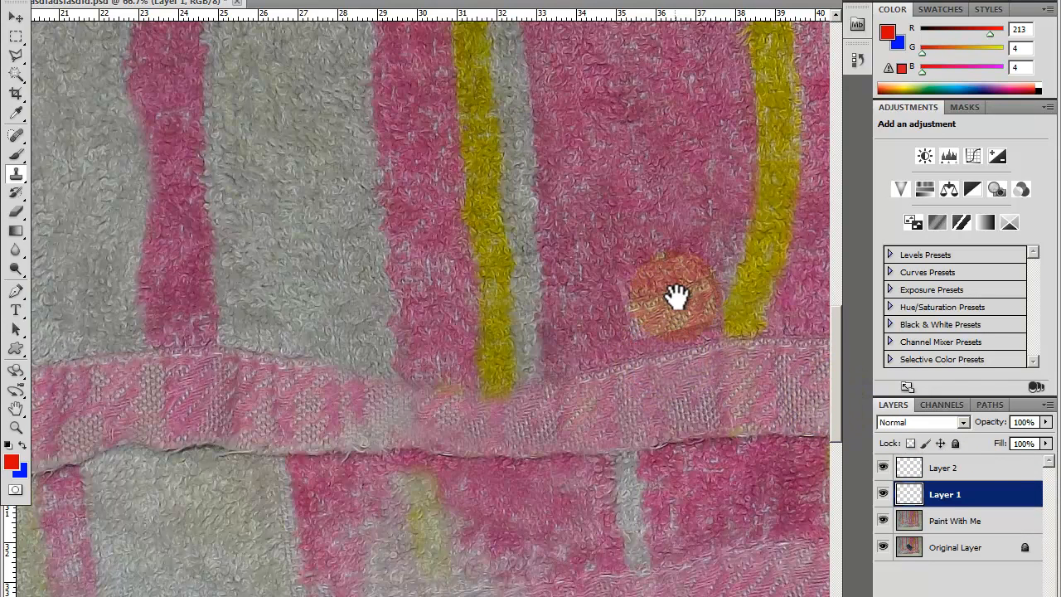
Step: Move the patch to the lower end of the grey stripe and clone its stitching onto the seam below on Layer 1
left_click(968, 469)
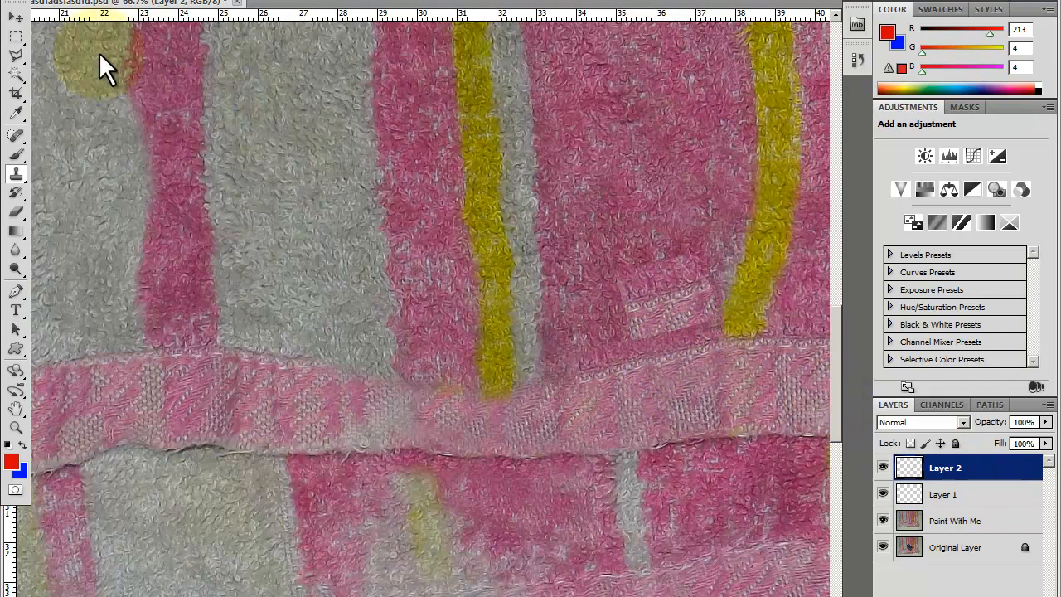
left_click_drag(674, 311, 846, 456)
left_click_drag(71, 191, 19, 170)
left_click(16, 175)
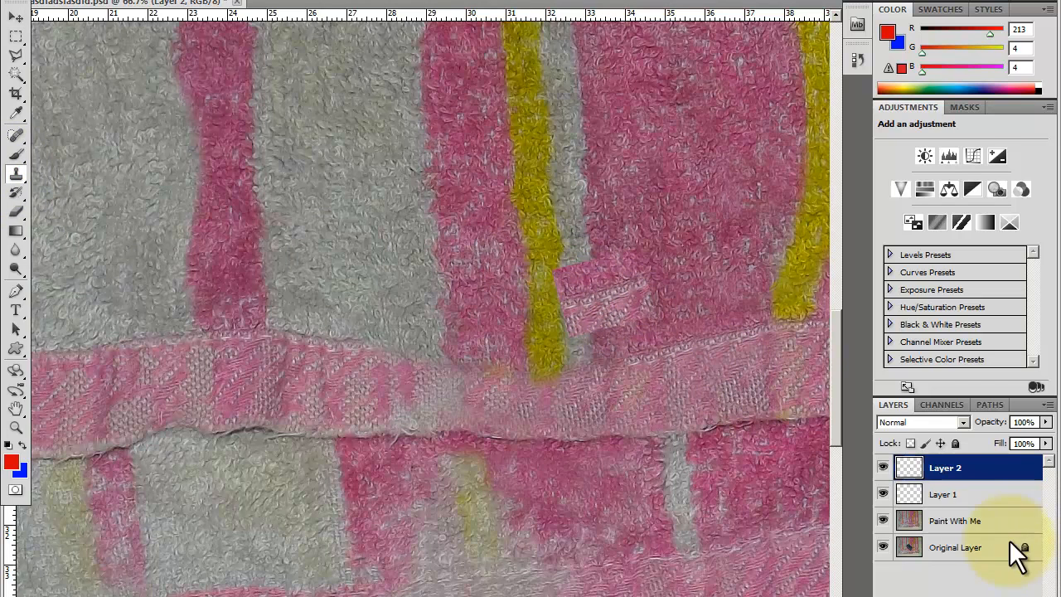
left_click(920, 494)
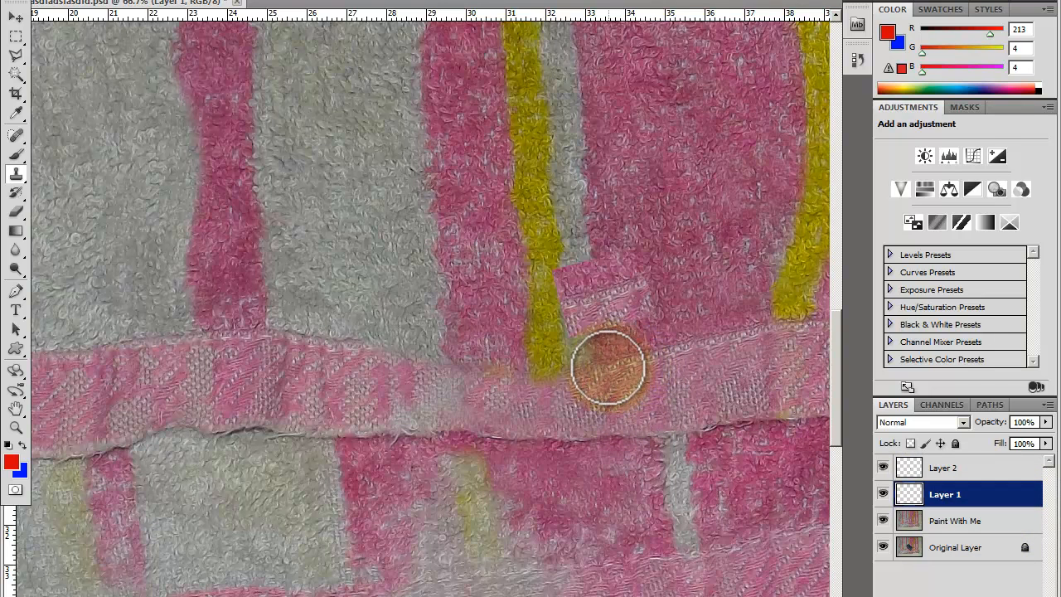
key("space")
left_click_drag(576, 538, 590, 539)
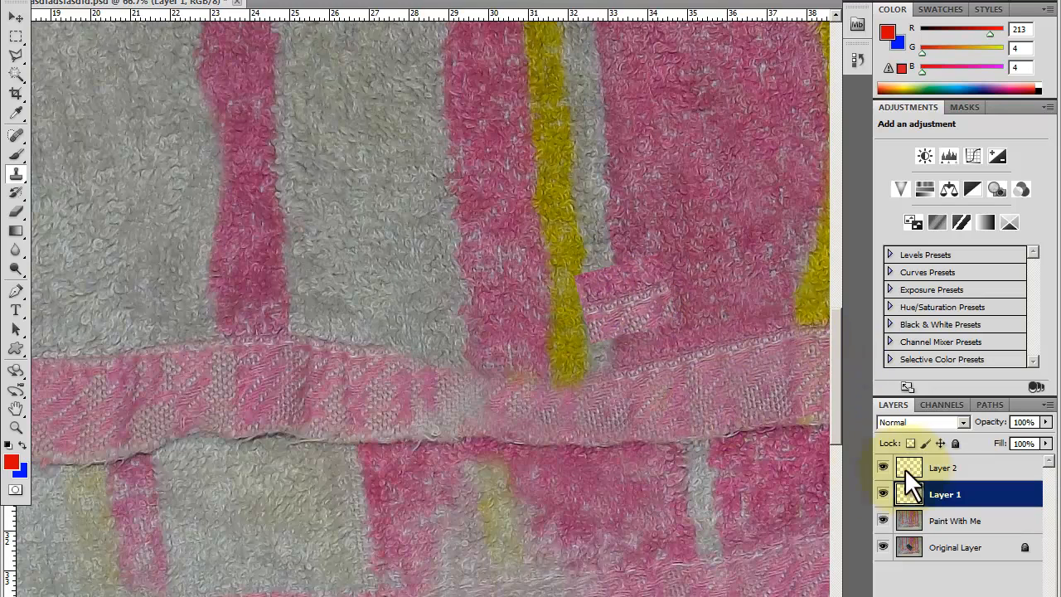
Step: Delete Layer 2 together with the rotated seam patch
left_click(934, 473)
right_click(941, 470)
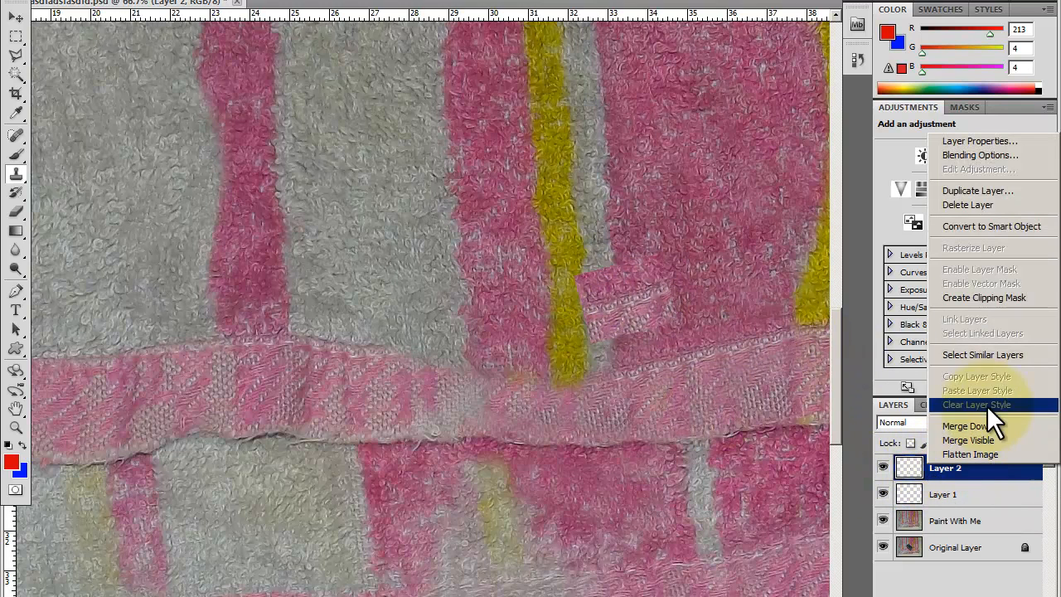
left_click(958, 204)
left_click(468, 217)
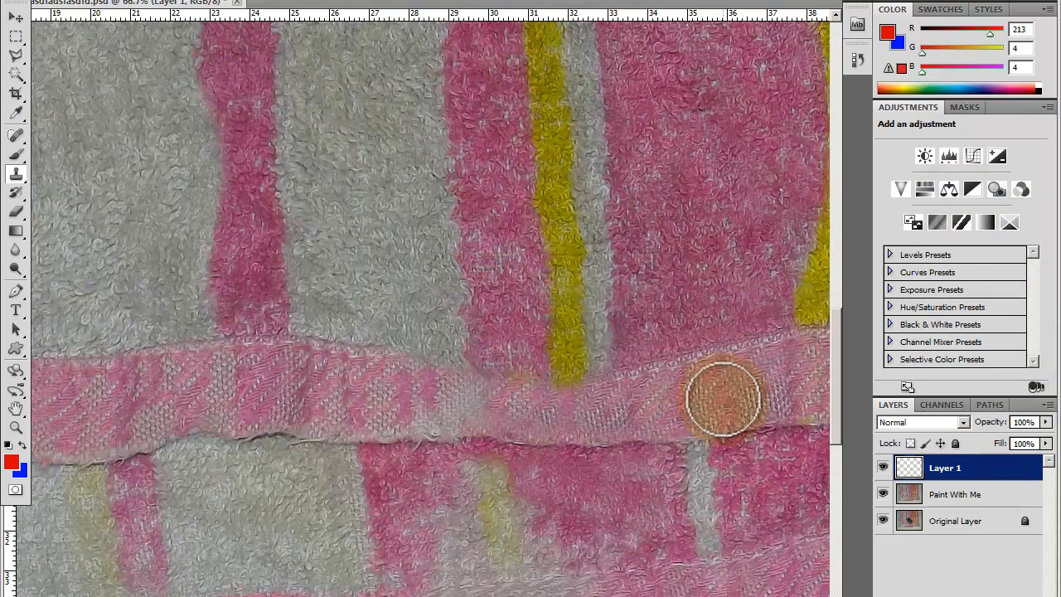
Step: Sample fabric on the Paint With Me layer with the Clone Stamp and paint the hem seam below the grey stripe on Layer 1
mouse_move(627, 443)
left_mouse_down()
mouse_move(464, 436)
mouse_move(602, 458)
mouse_move(542, 467)
mouse_move(469, 456)
mouse_move(472, 441)
mouse_move(424, 377)
mouse_move(580, 445)
mouse_move(539, 457)
left_mouse_up()
left_click(1000, 494)
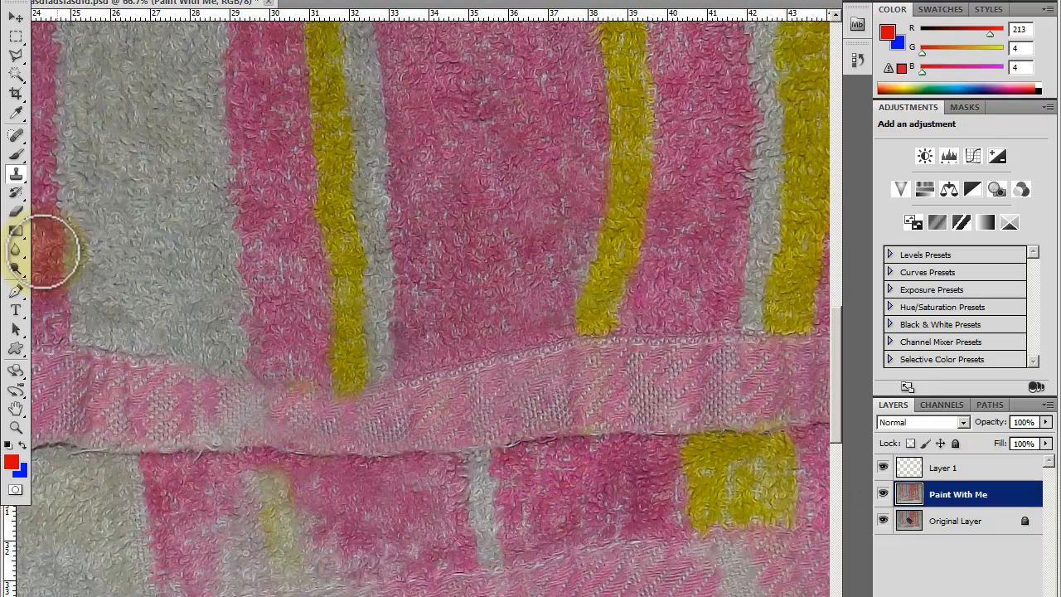
left_click(16, 175)
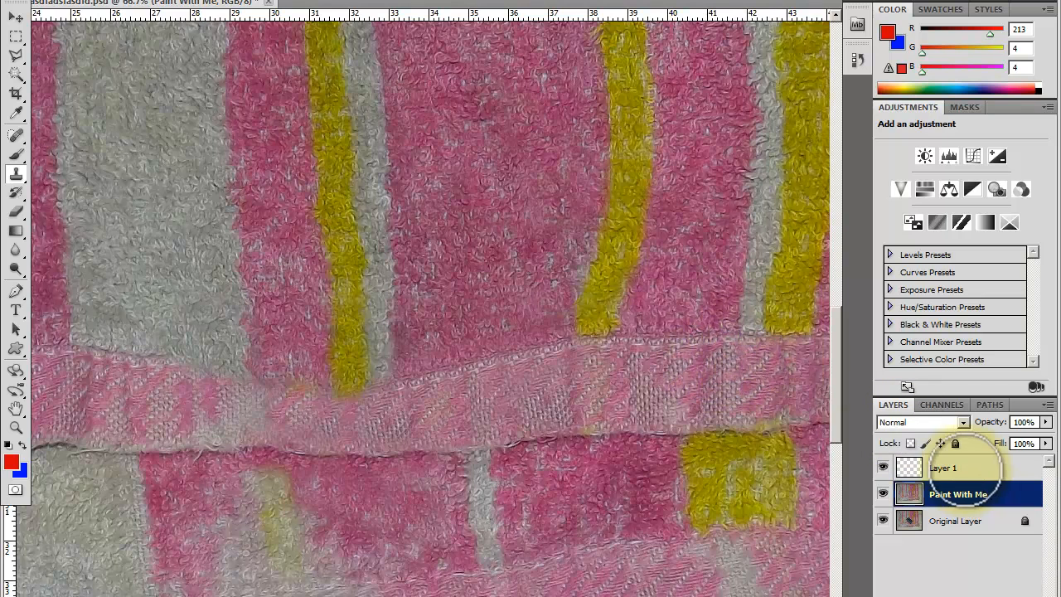
left_click(967, 471)
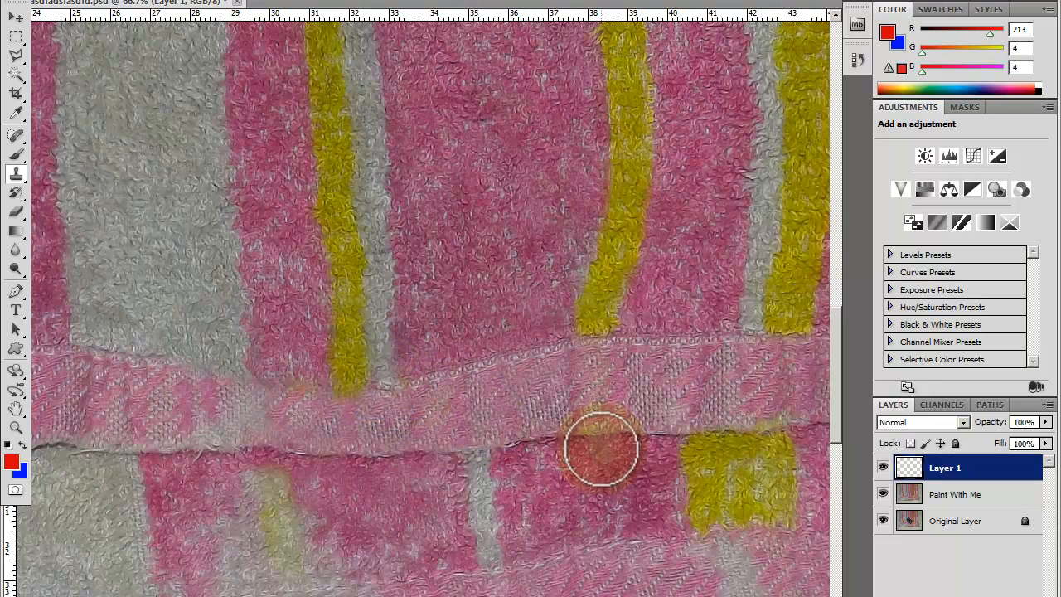
Step: Sample the hem's top seam on Paint With Me with the Clone Stamp and paint it across the grey stripe's foot on Layer 1
left_click_drag(500, 439, 606, 448)
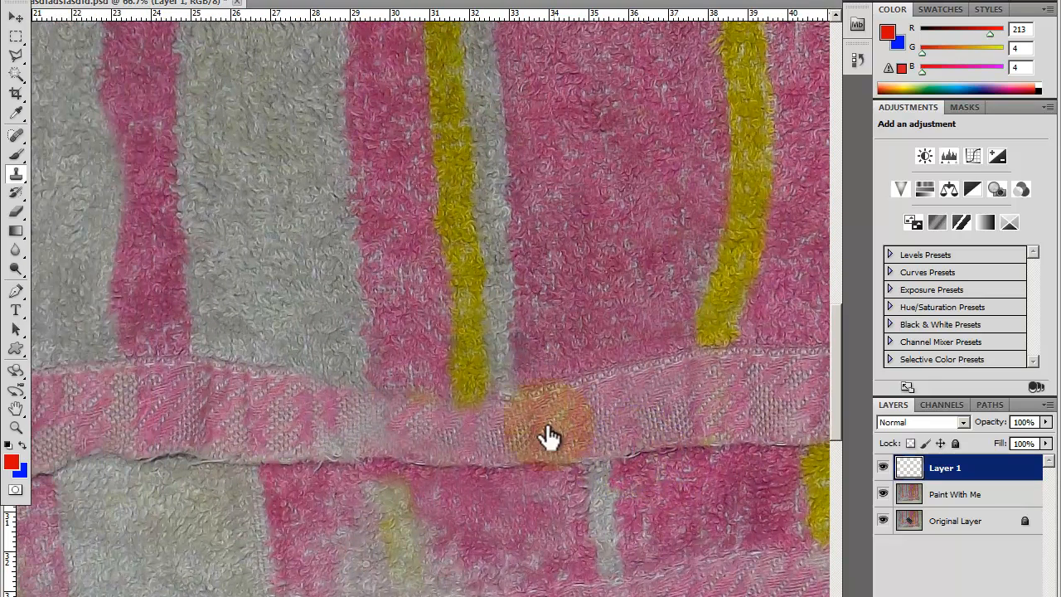
left_click(969, 520)
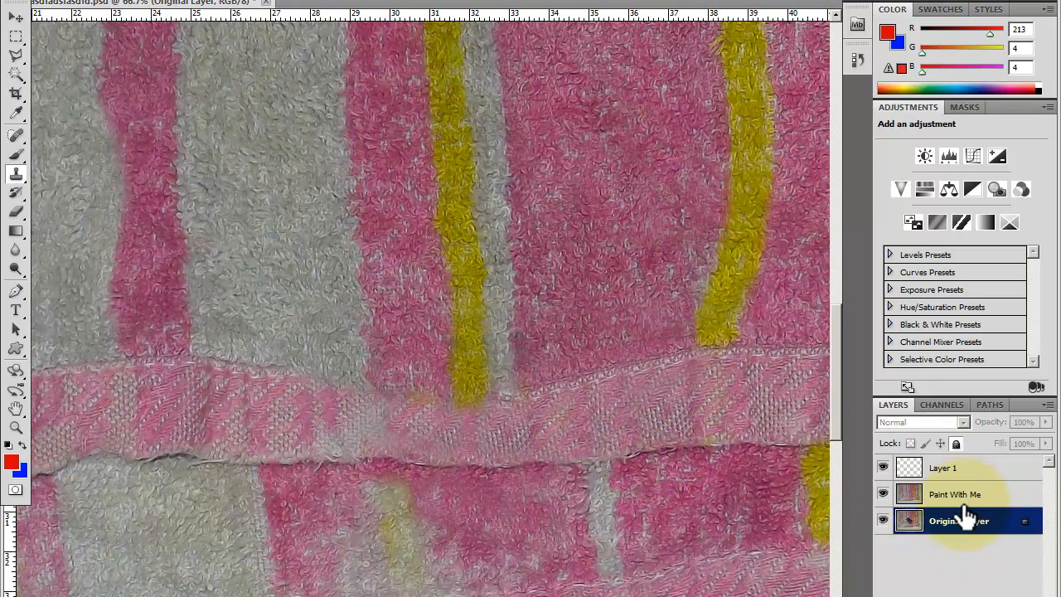
left_click(964, 500)
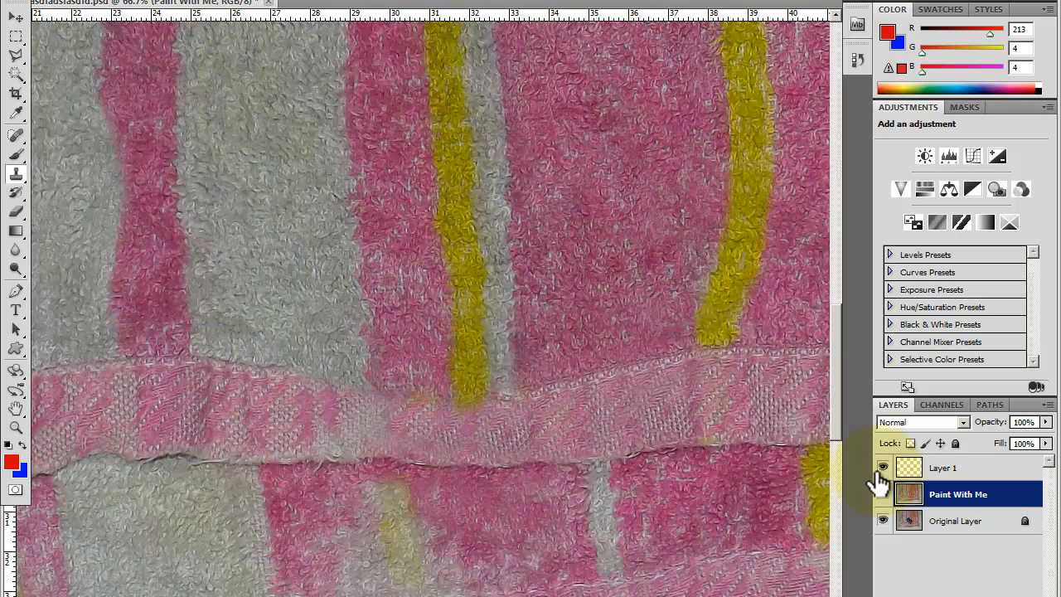
left_click(921, 468)
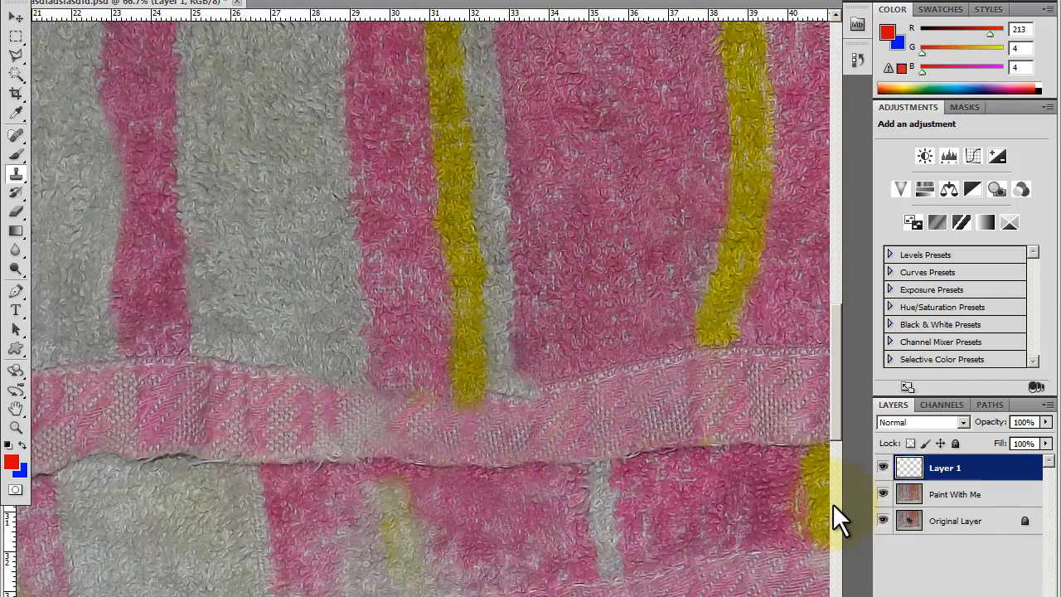
left_click_drag(748, 498, 705, 503)
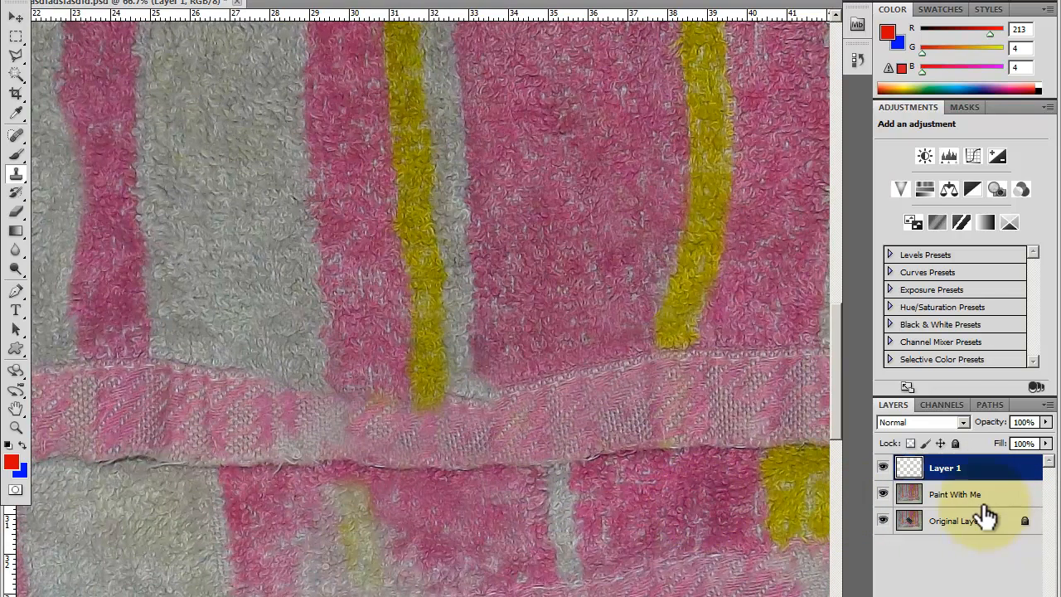
left_click(958, 495)
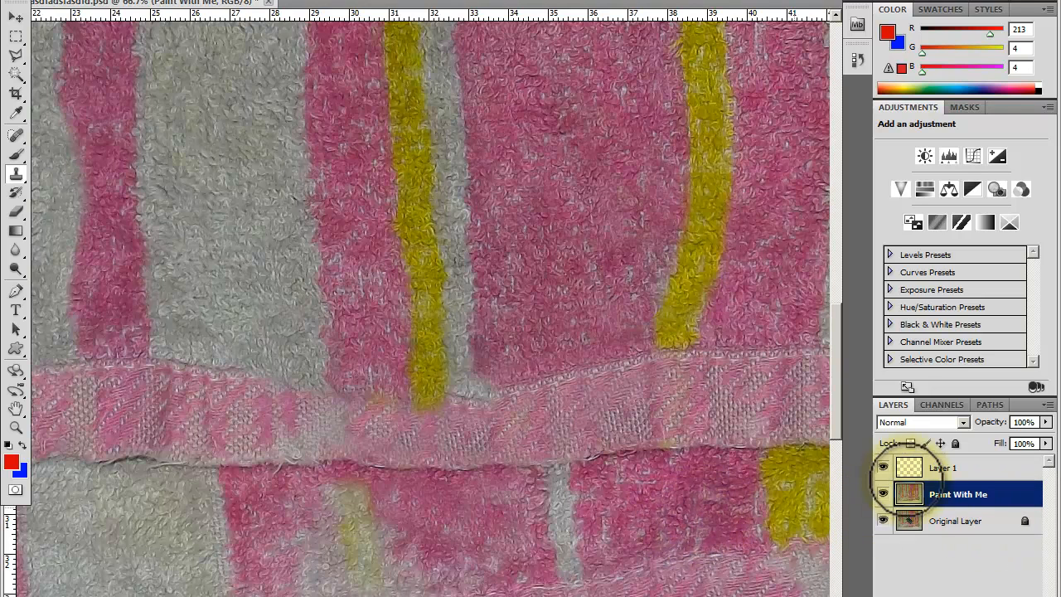
left_click(910, 469)
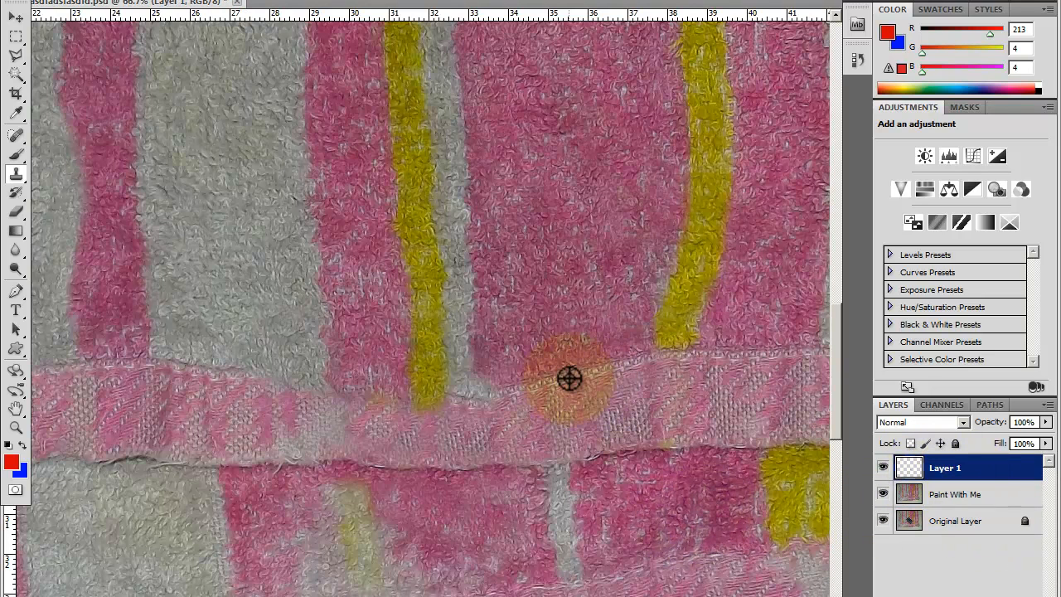
Step: Resample the hem on Paint With Me and continue cloning its top edge beside the grey stripe on Layer 1
left_click(972, 495)
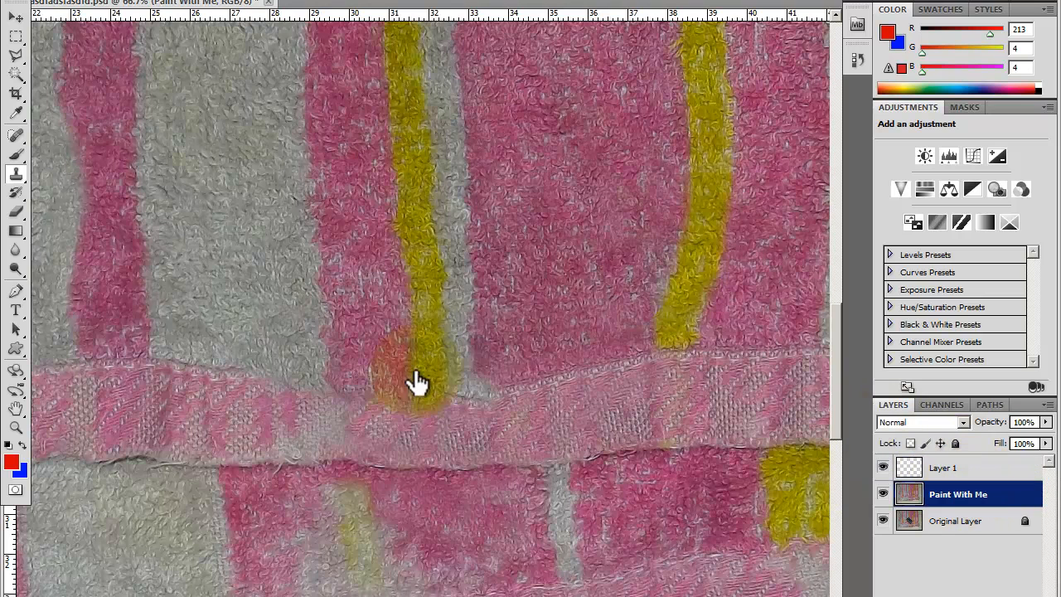
mouse_move(507, 400)
left_mouse_down()
mouse_move(517, 393)
mouse_move(486, 395)
mouse_move(592, 393)
mouse_move(780, 437)
left_mouse_up()
key("space")
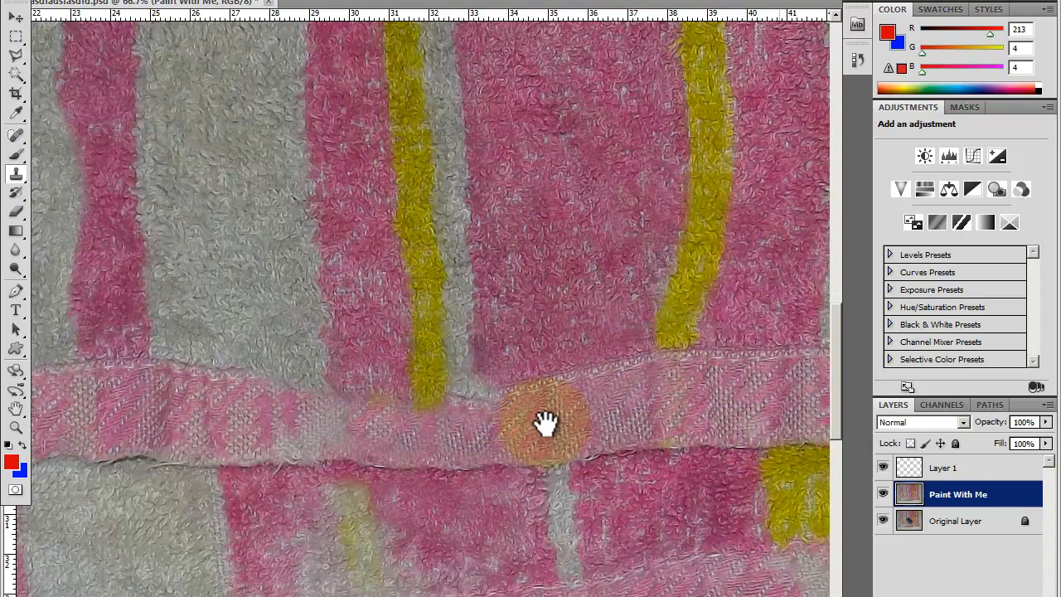
left_click_drag(502, 431, 618, 434)
mouse_move(379, 386)
left_mouse_down()
mouse_move(351, 381)
mouse_move(304, 400)
mouse_move(317, 377)
mouse_move(344, 373)
left_mouse_up()
left_click(811, 455)
left_click(884, 468)
left_click(937, 467)
mouse_move(495, 398)
left_mouse_down()
mouse_move(588, 408)
mouse_move(619, 395)
left_mouse_up()
mouse_move(622, 400)
left_mouse_down()
mouse_move(580, 393)
mouse_move(611, 402)
left_mouse_up()
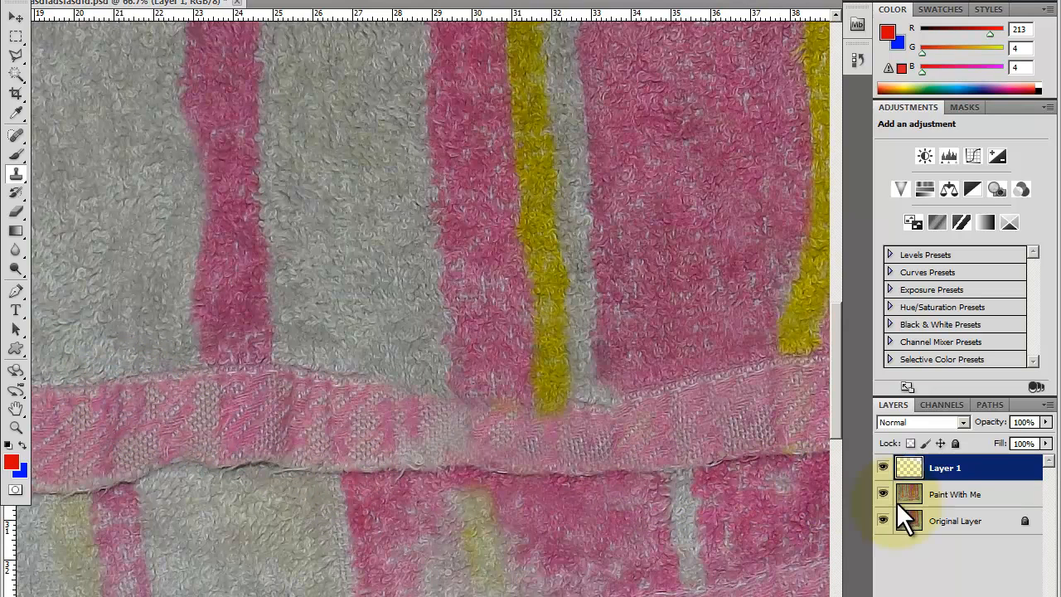
Step: Sample the seam below the wide grey area on Paint With Me and clone it under the narrow grey stripe on Layer 1
left_click(939, 498)
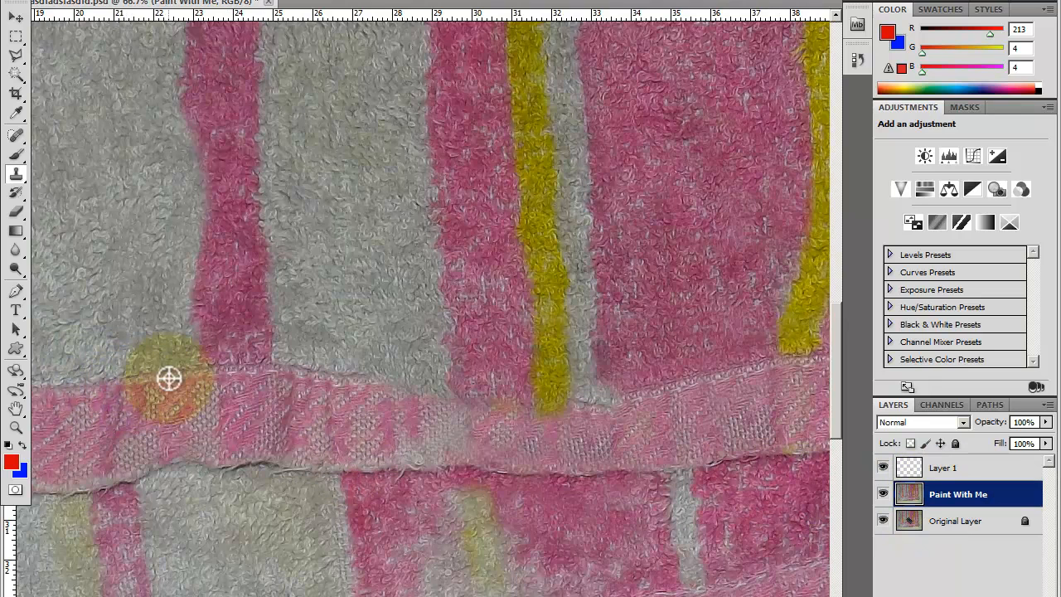
left_click_drag(158, 399, 281, 380)
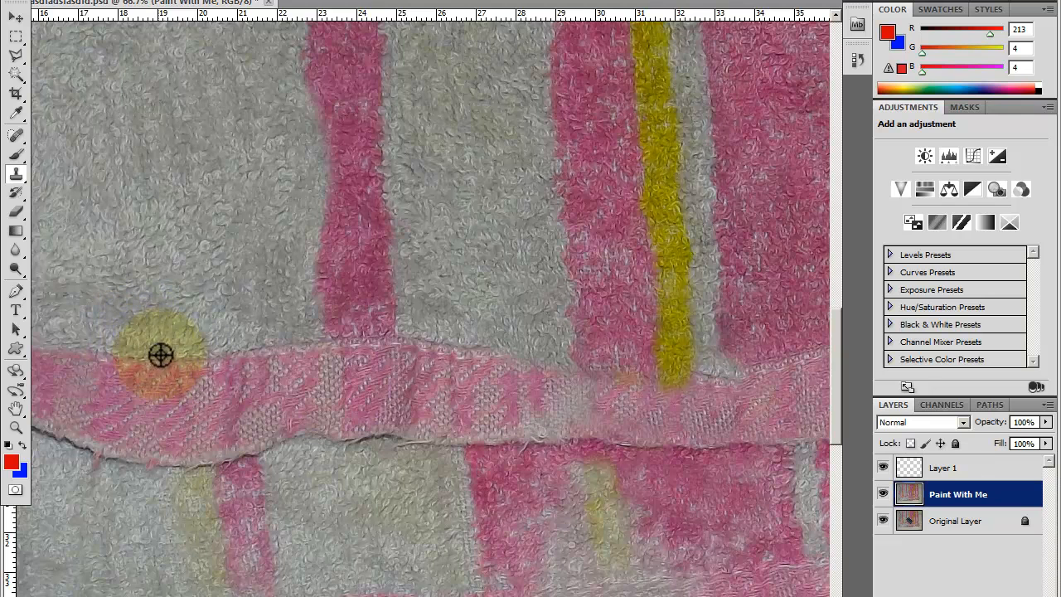
left_click(937, 470)
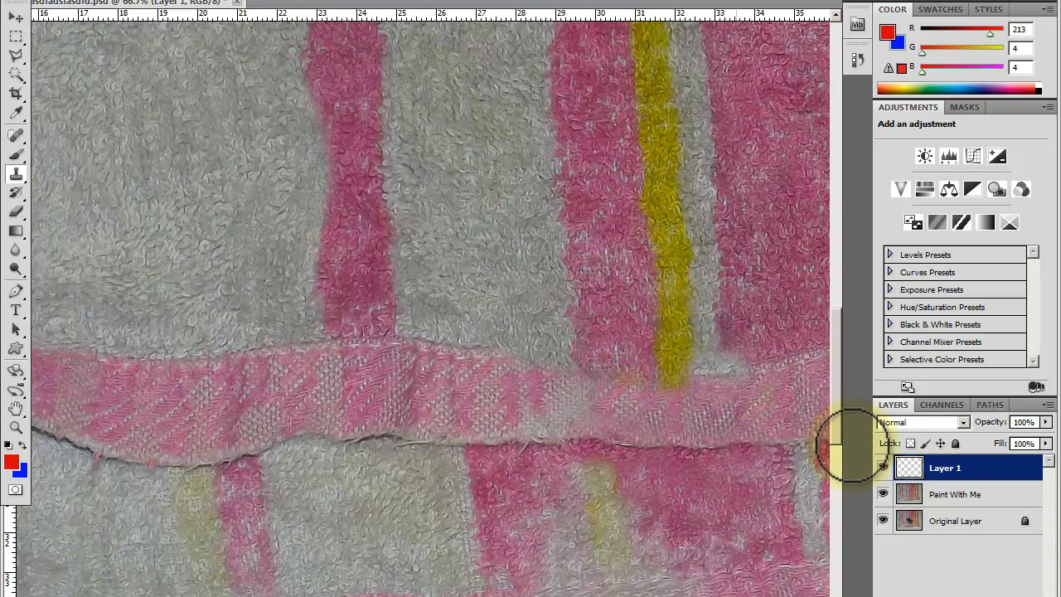
Step: Sample the pink fabric and seam beside the grey stripe on Paint With Me and clone them over the stray grey patch on Layer 1
left_click_drag(727, 470, 627, 467)
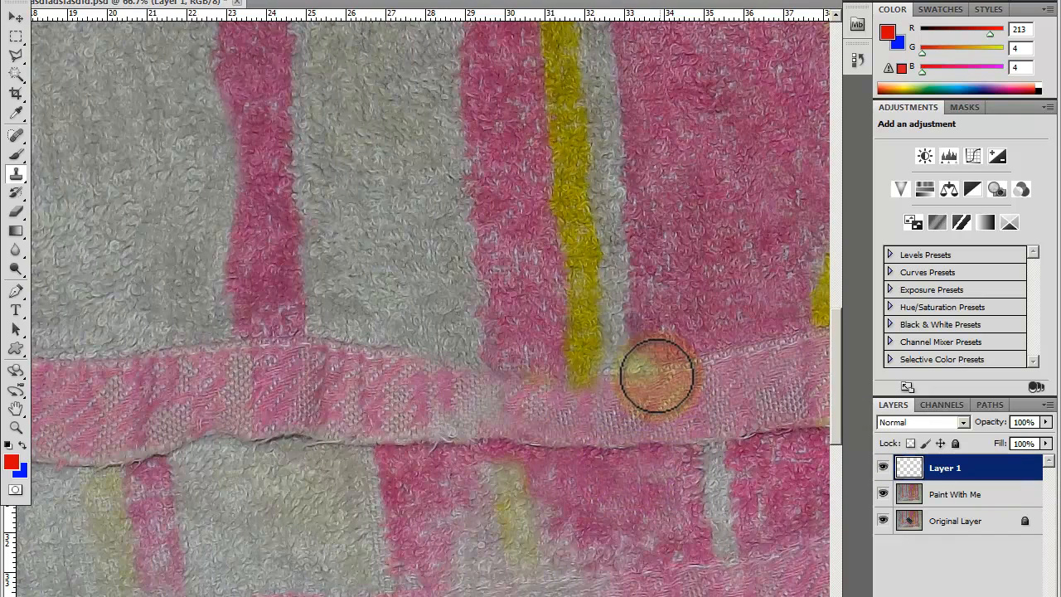
left_click(952, 496)
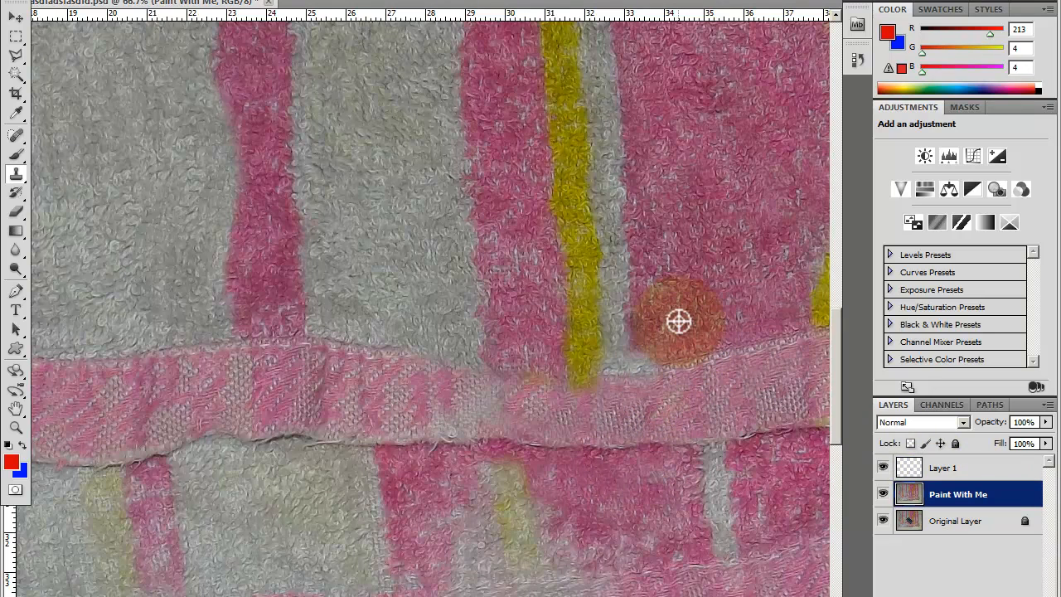
left_click(952, 472)
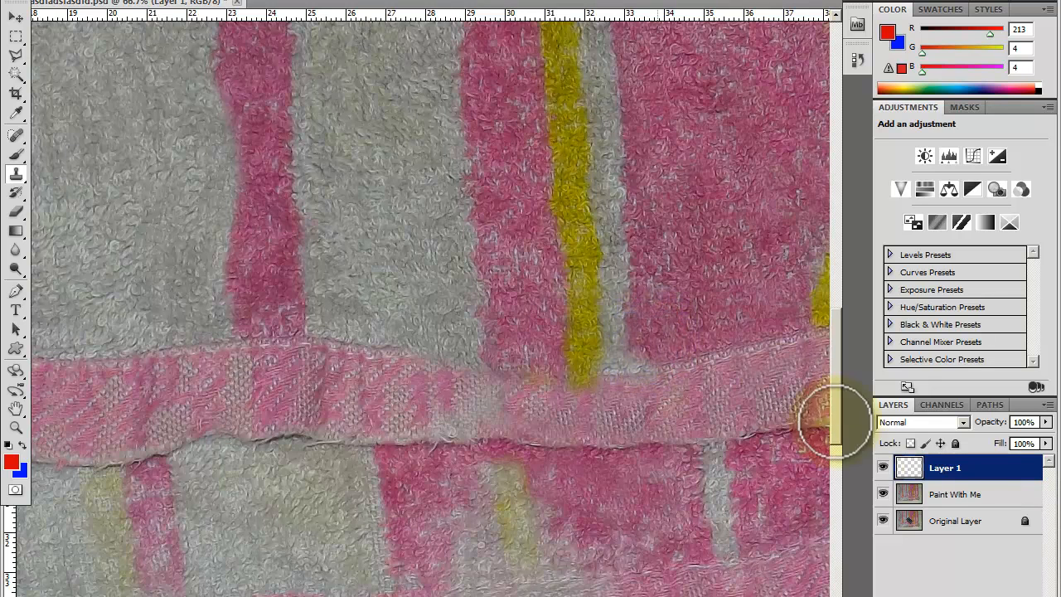
left_click(949, 495)
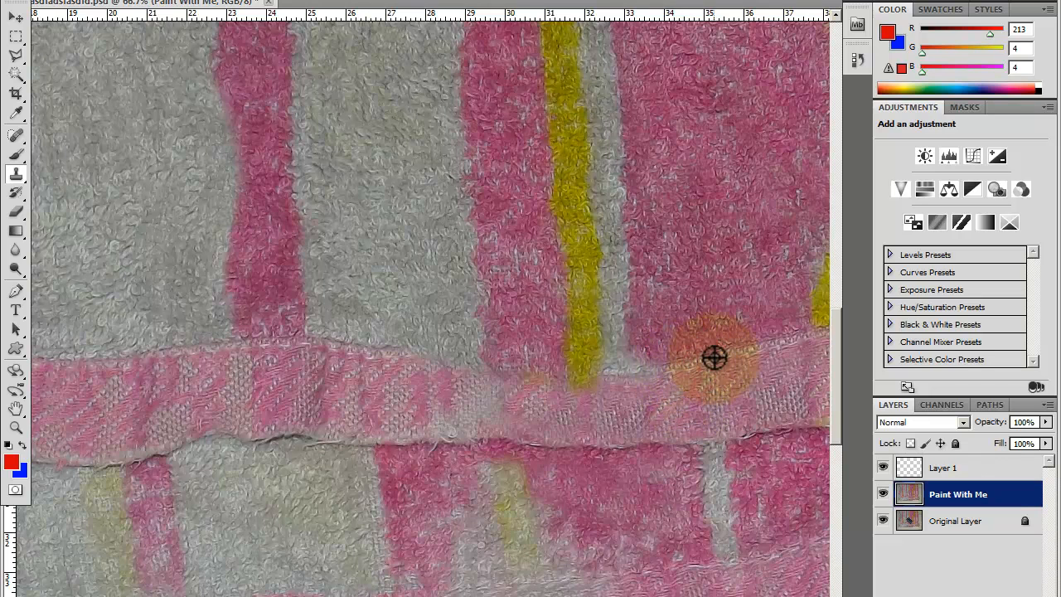
left_click(937, 467)
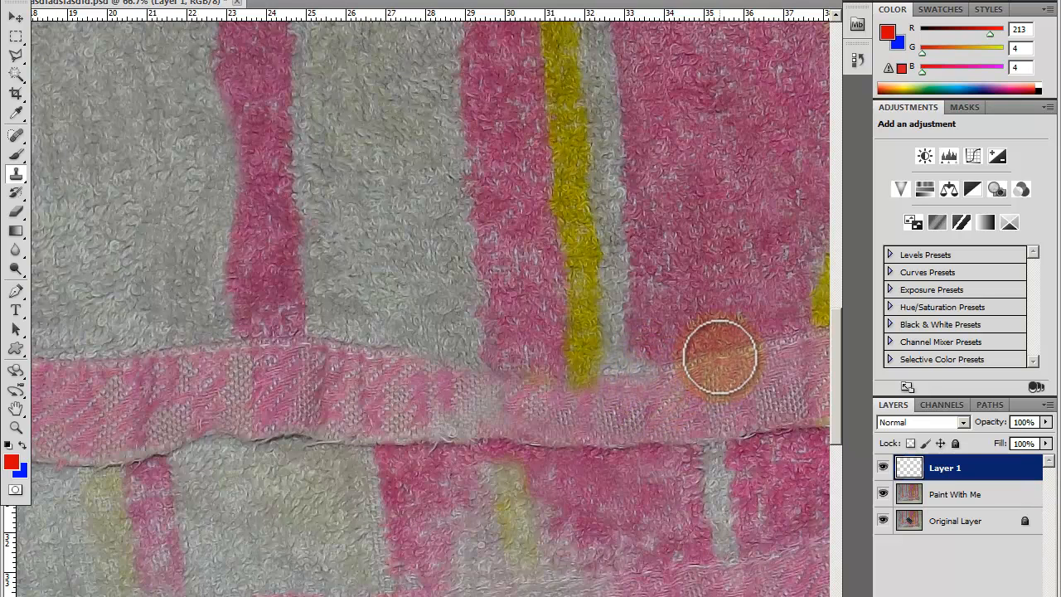
Step: Merge Layer 1 down into the Paint With Me layer
left_click(979, 498)
left_click(973, 479)
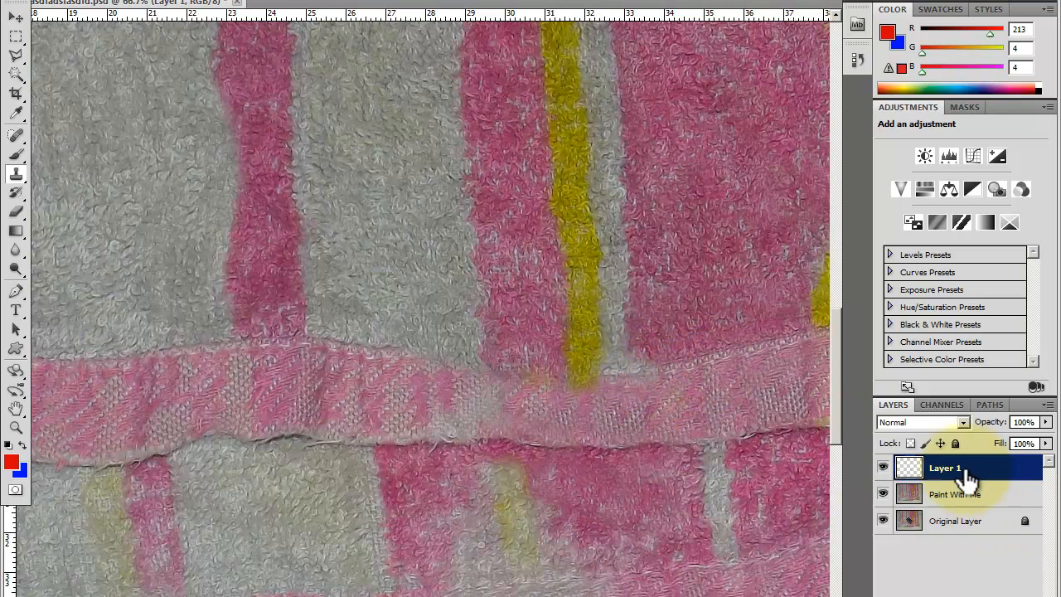
right_click(966, 468)
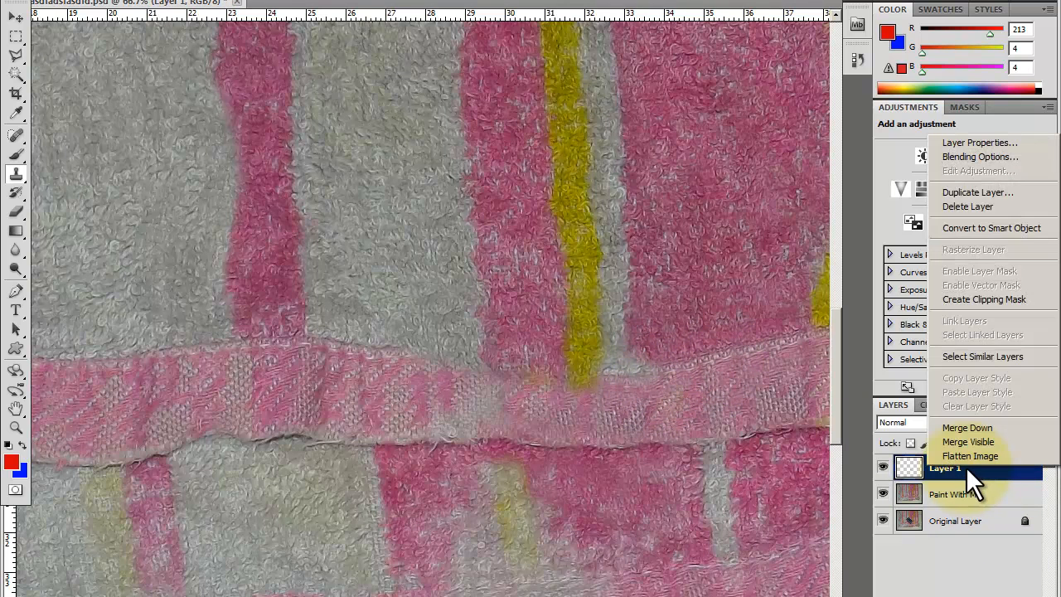
left_click(982, 428)
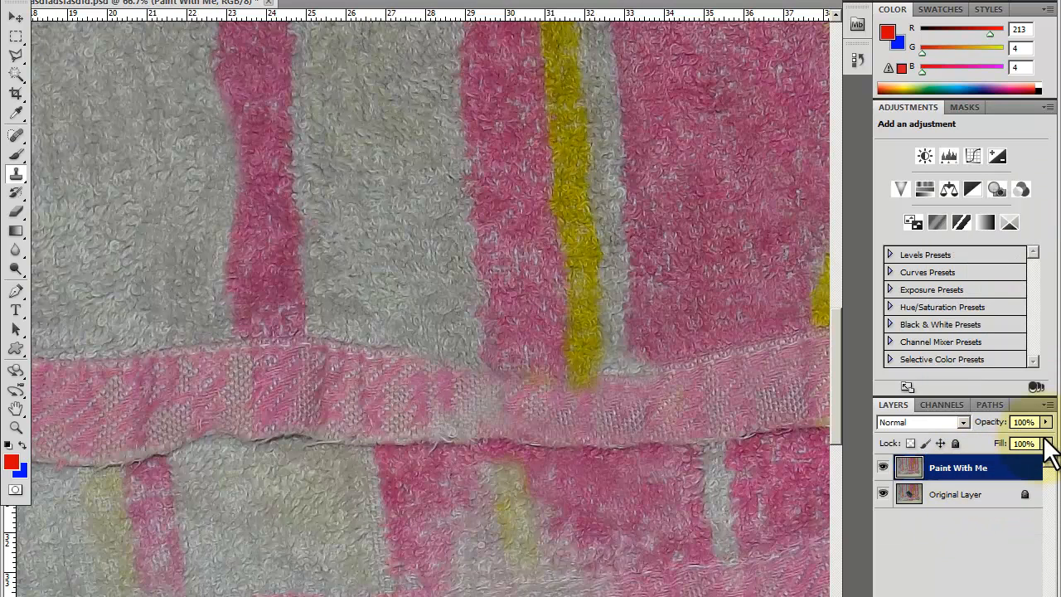
Step: Add a new layer, sample the seam on Paint With Me and clone it over the grey stripe's lower end on the new layer
left_click(1047, 407)
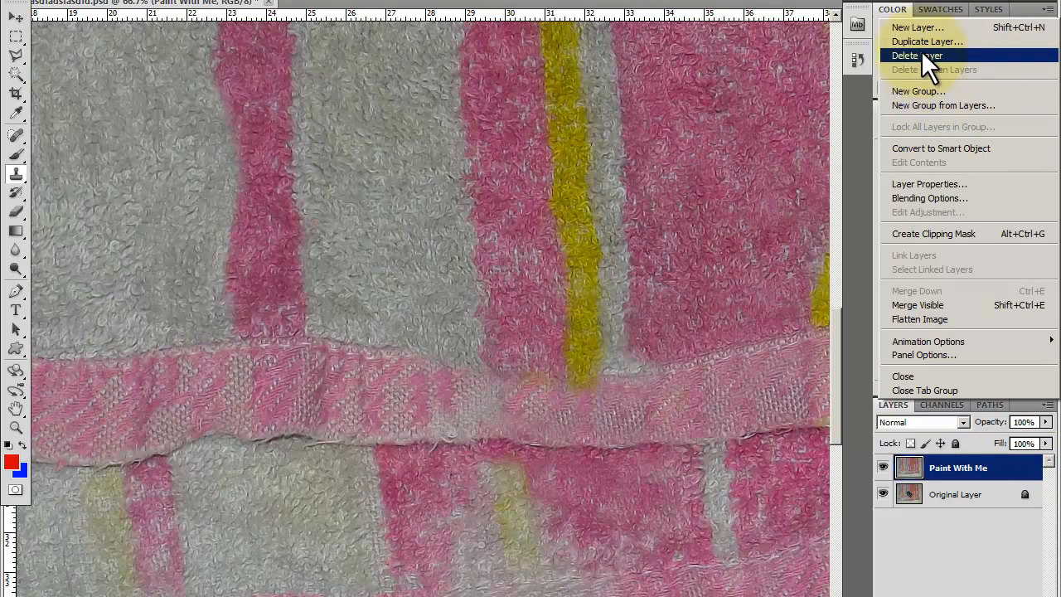
left_click(916, 29)
left_click(841, 190)
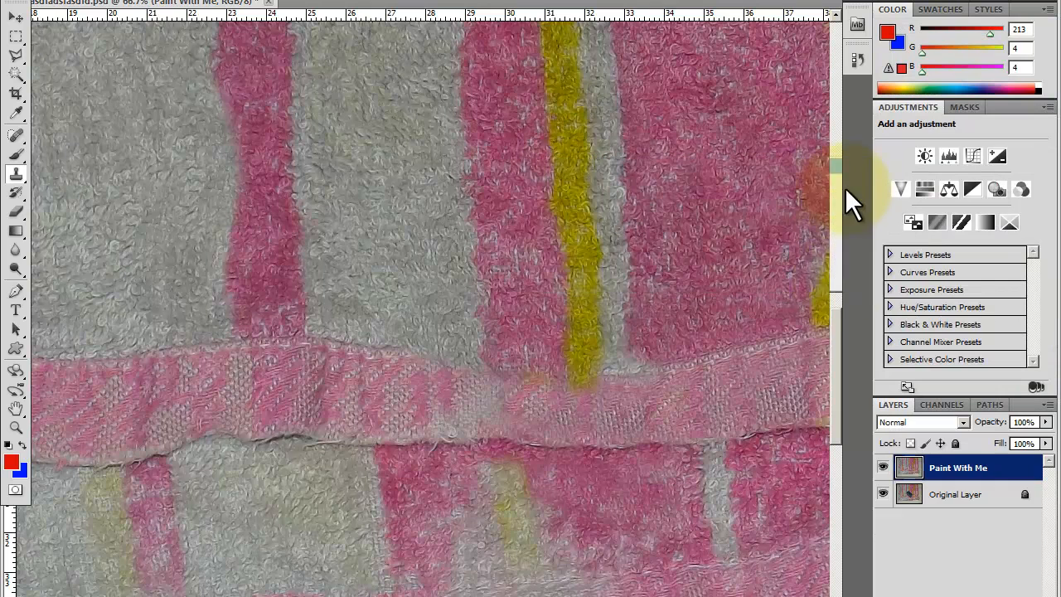
left_click(955, 497)
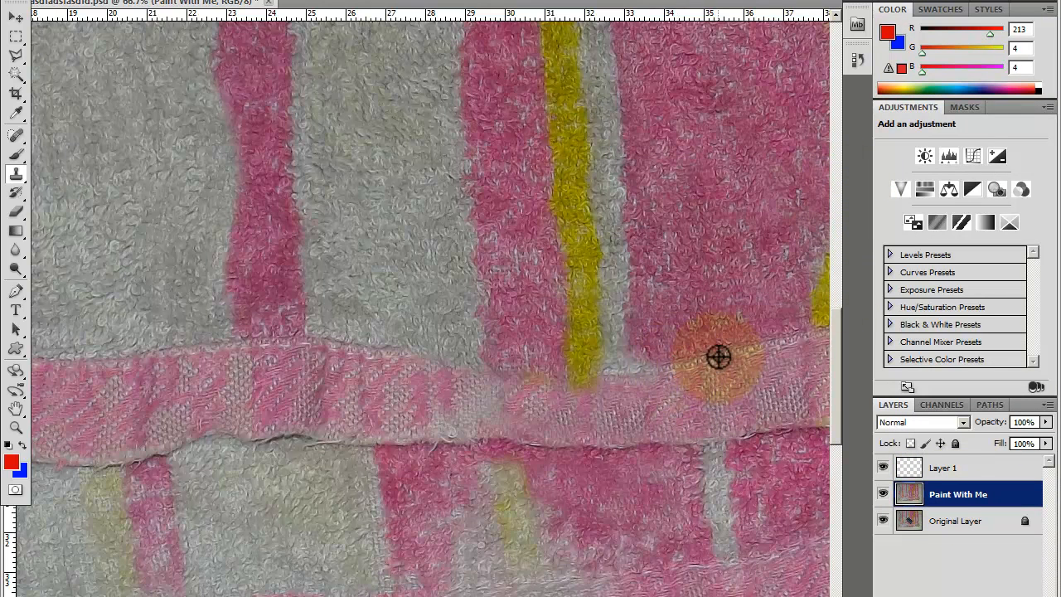
left_click(904, 467)
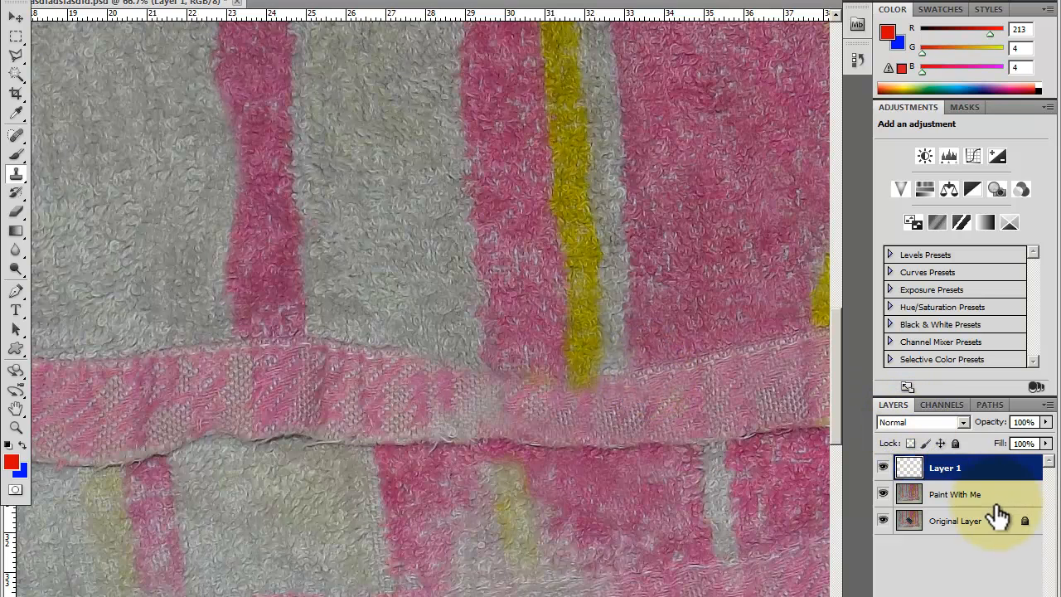
Step: Sample the seam under the wide yellow stripe on Paint With Me and clone it across the narrow yellow stripe's lower end on Layer 1
mouse_move(663, 465)
left_mouse_down()
mouse_move(573, 474)
mouse_move(711, 450)
mouse_move(483, 442)
mouse_move(545, 448)
mouse_move(337, 393)
left_mouse_up()
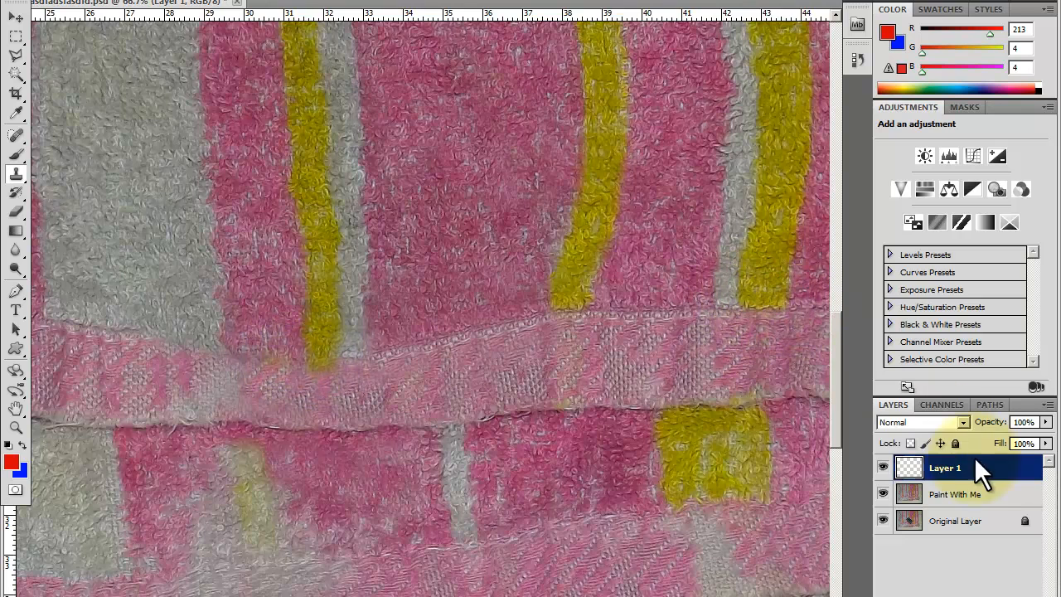
left_click(968, 496)
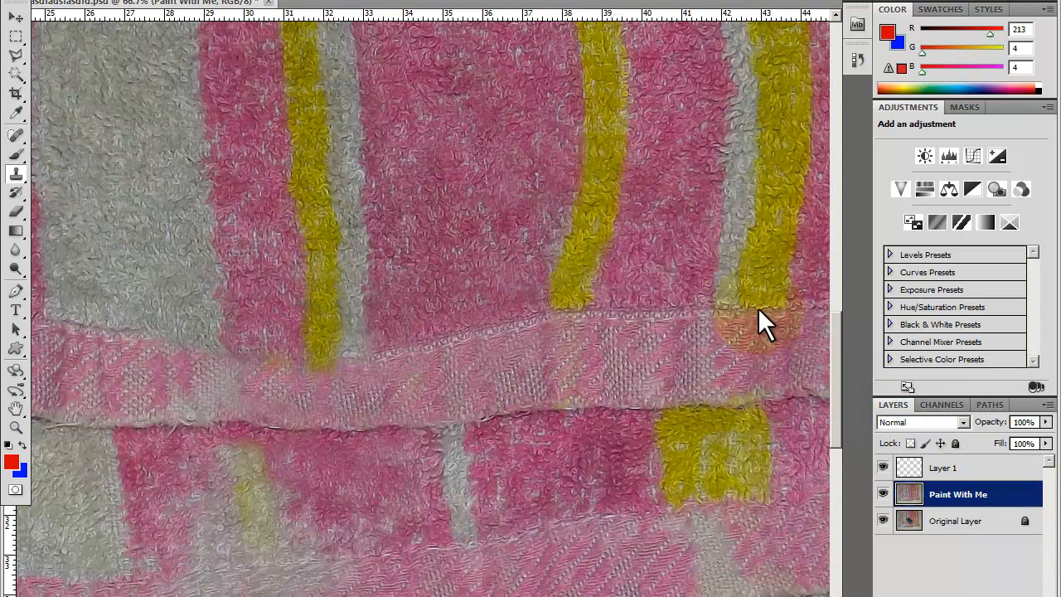
left_click(957, 466)
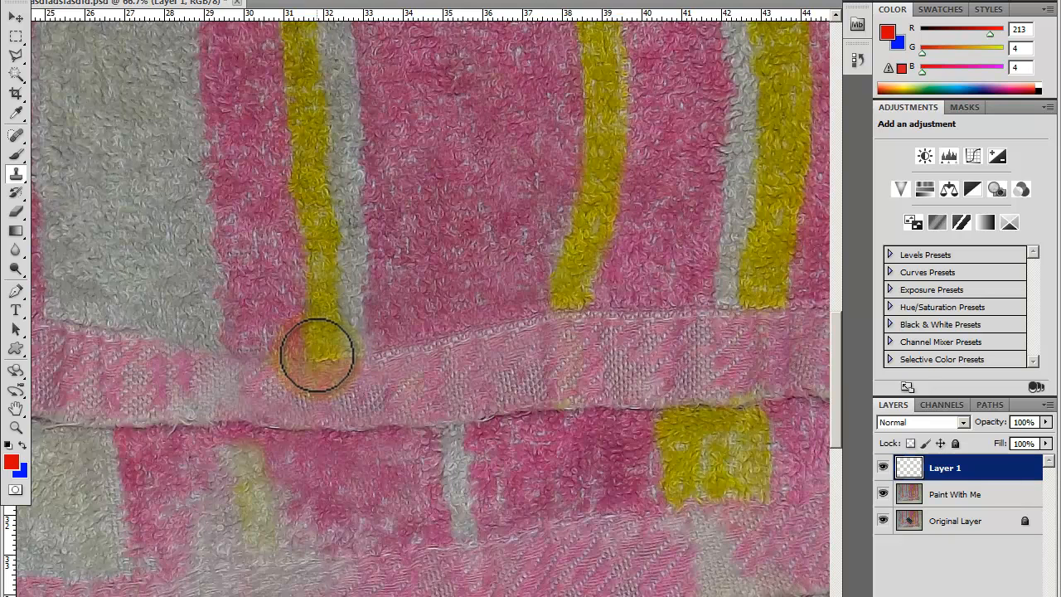
Step: Try a Clone Stamp dab on the hem's top edge below the wide grey area and undo it
key("space")
mouse_move(307, 457)
left_mouse_down()
mouse_move(473, 473)
mouse_move(538, 461)
left_mouse_up()
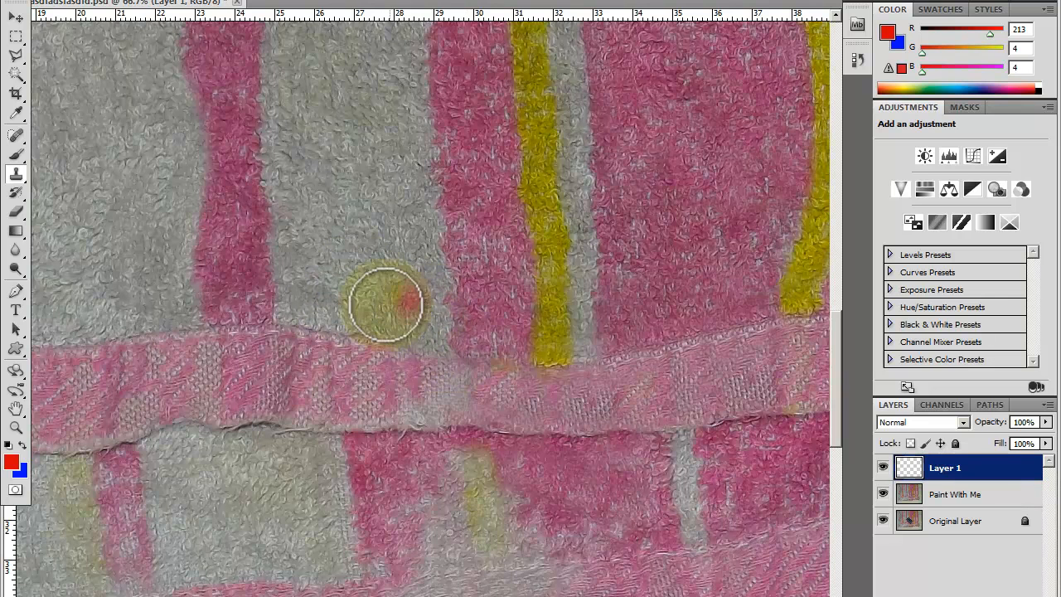
left_click_drag(486, 410, 550, 398)
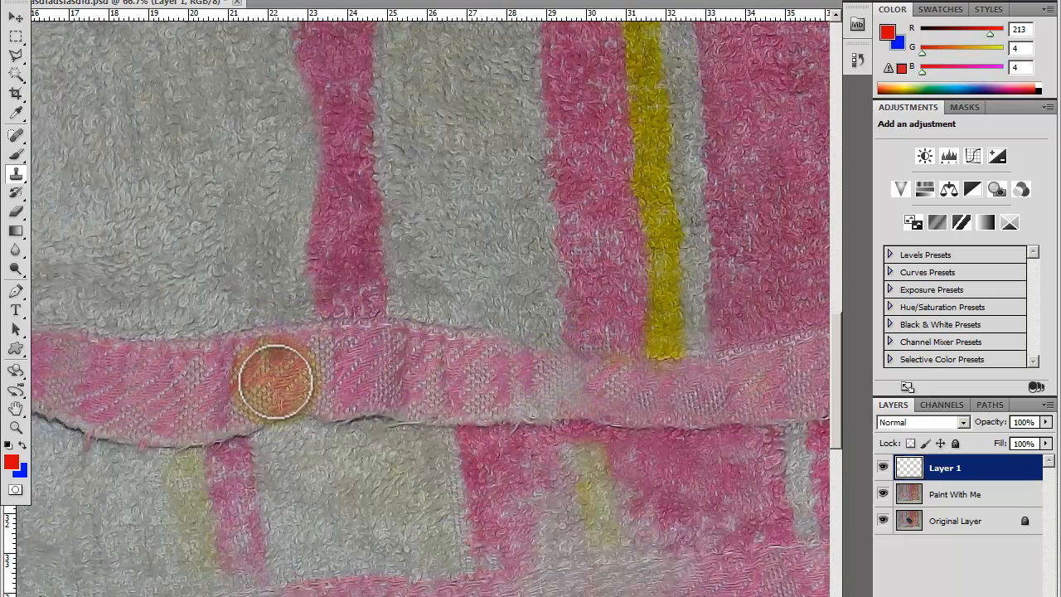
left_click(231, 318)
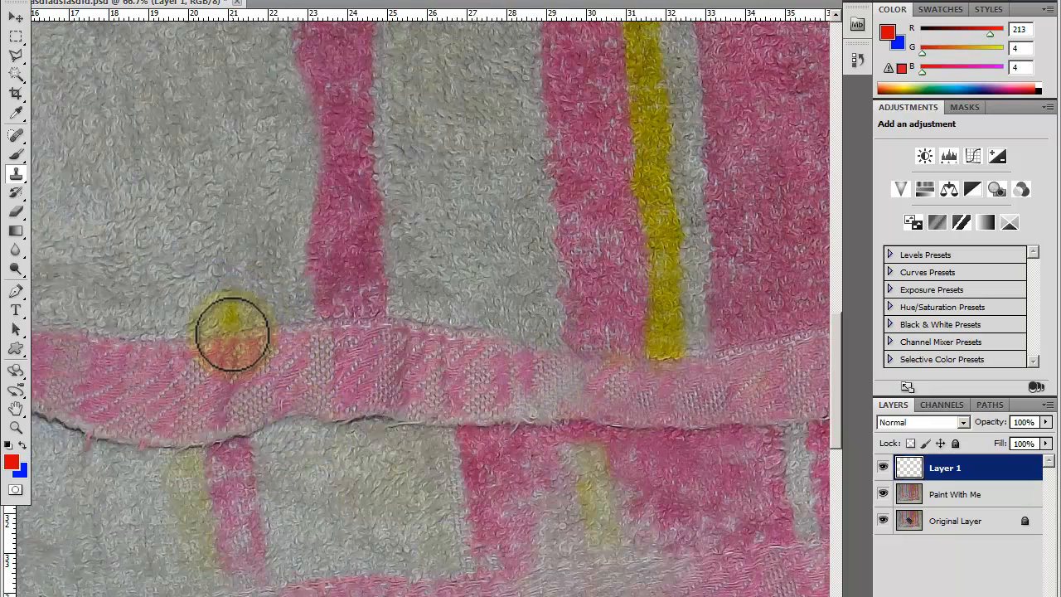
key("ctrl+z")
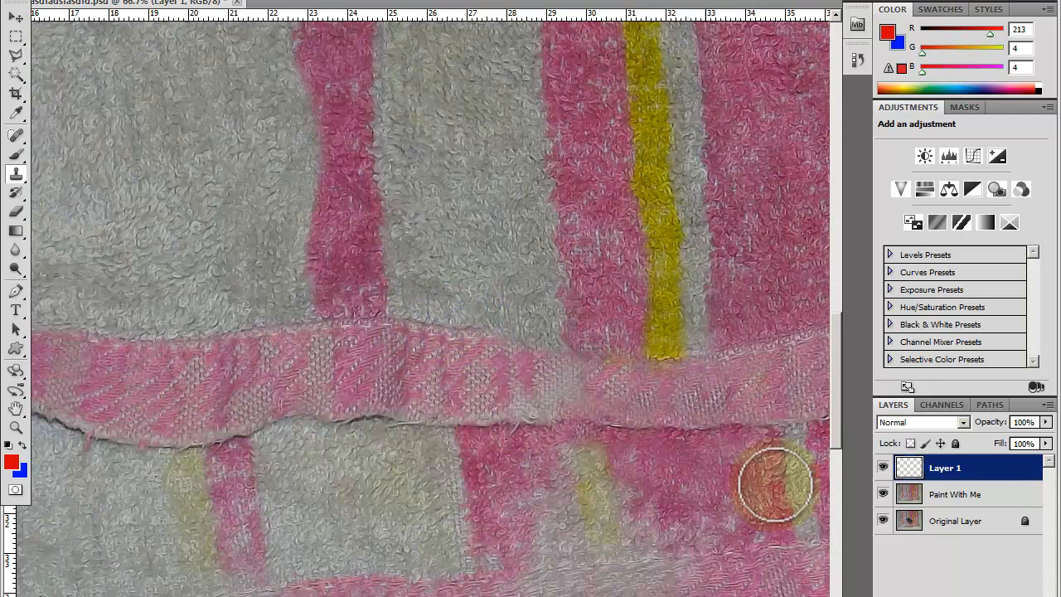
Step: Merge Layer 1 down into Paint With Me and save the document
left_click(972, 503)
left_click(962, 471)
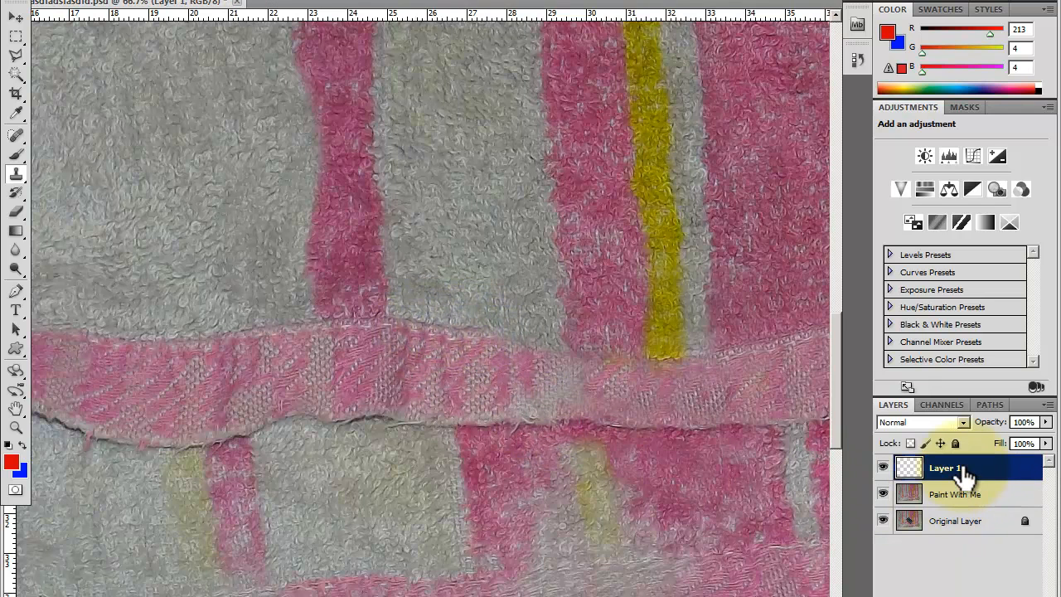
right_click(964, 464)
left_click(979, 426)
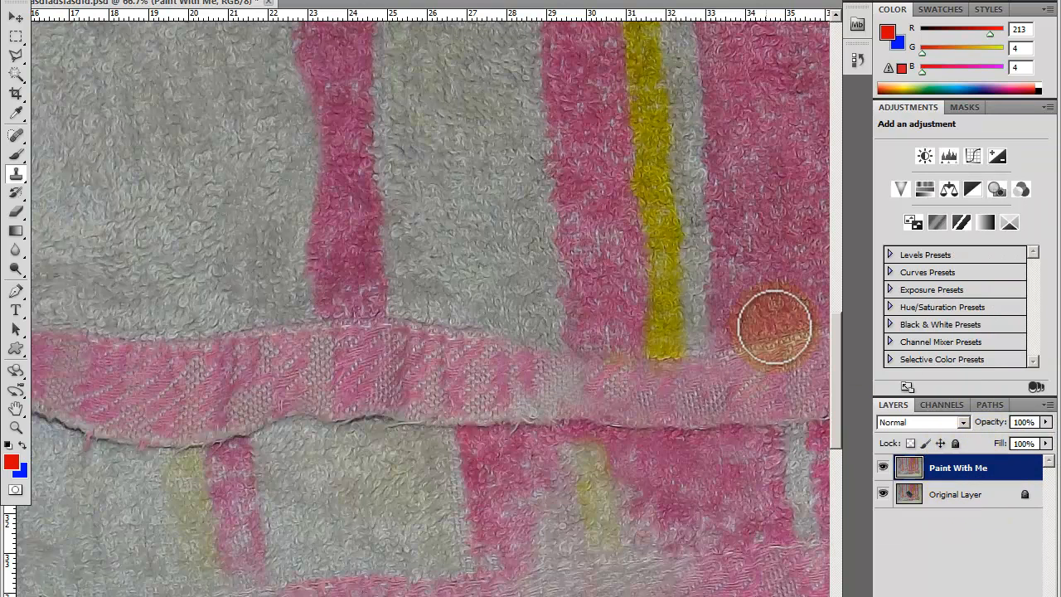
left_click(42, 3)
left_click(59, 168)
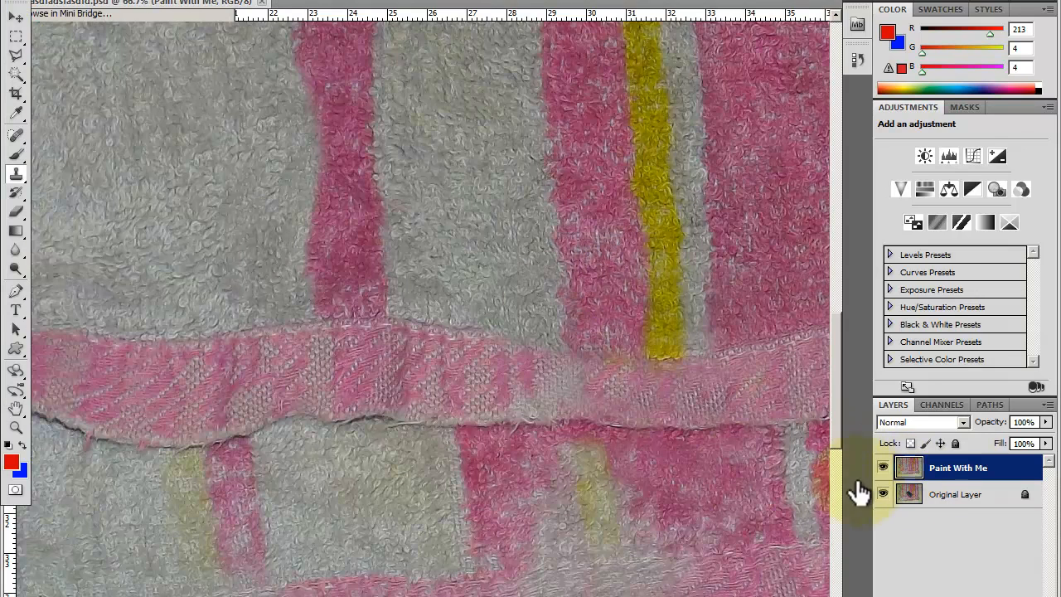
Step: Copy a rectangular section of Paint With Me covering the hem's top seam below the wide grey area
left_click_drag(702, 457, 651, 461)
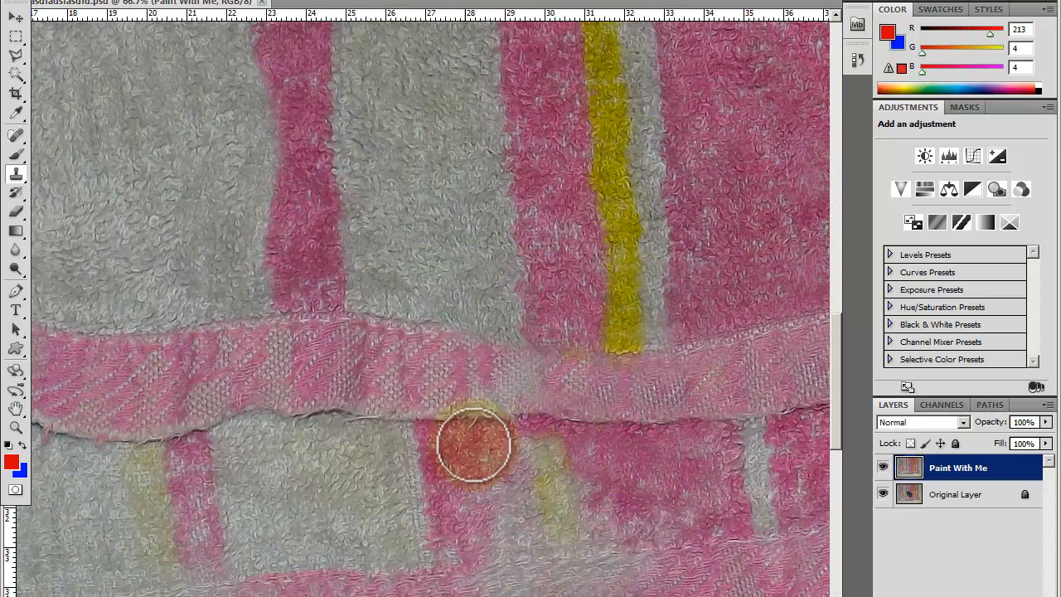
left_click_drag(526, 450, 613, 477)
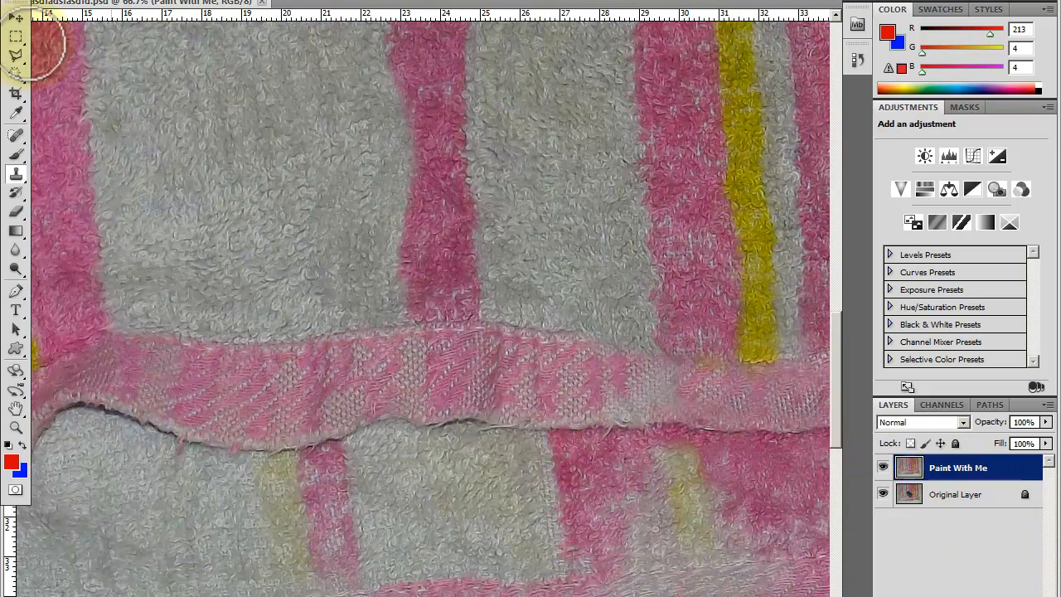
left_click(16, 38)
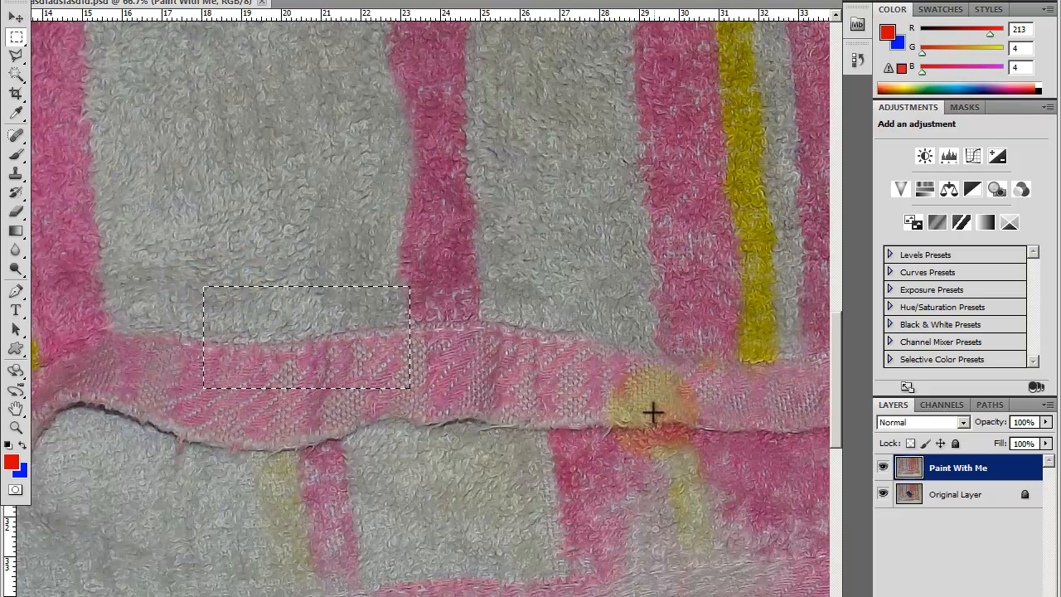
left_click(58, 0)
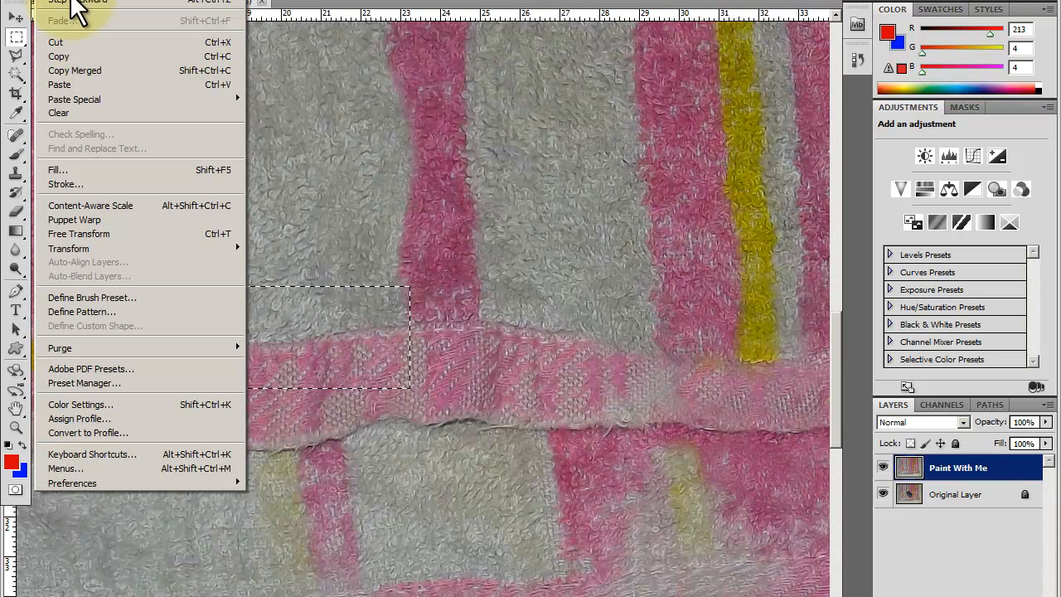
left_click(83, 63)
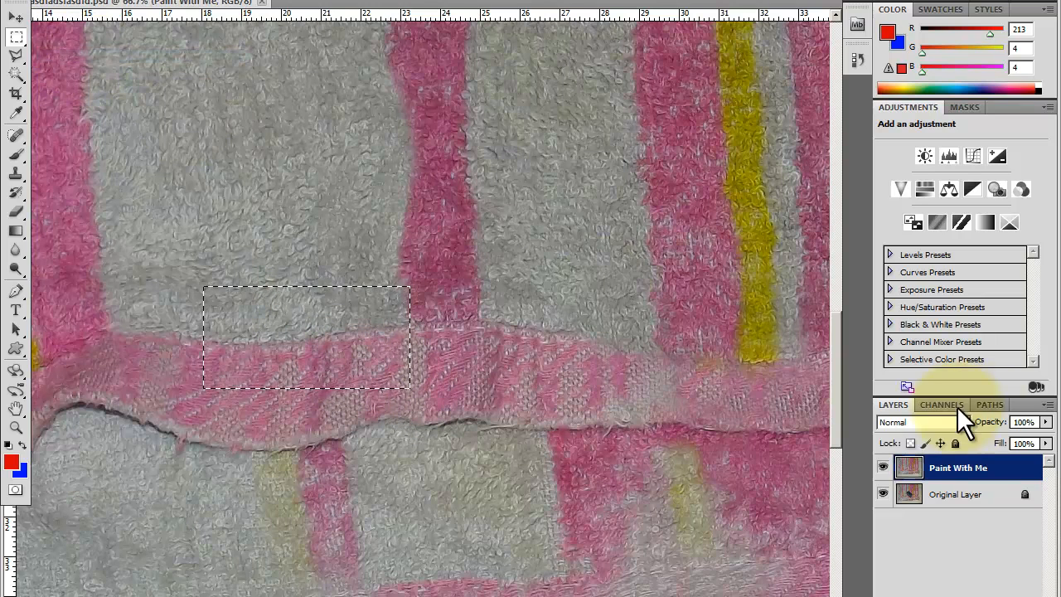
Step: Paste the seam section onto a new layer and move it over the grey stripe just above the hem
left_click(1046, 404)
left_click(910, 30)
left_click(831, 190)
left_click(58, 0)
left_click(91, 82)
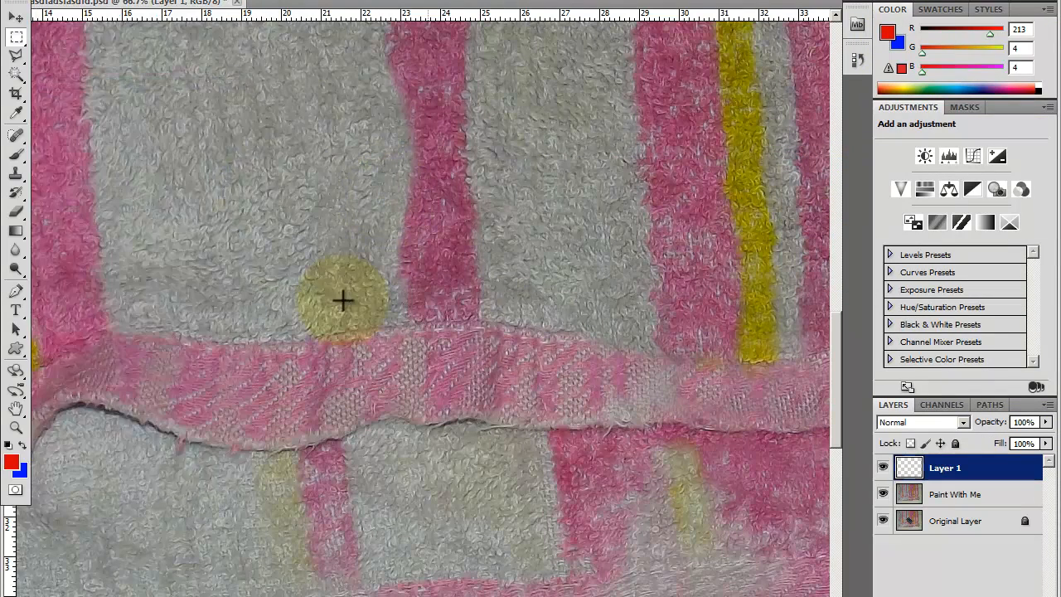
left_click_drag(253, 344, 514, 252)
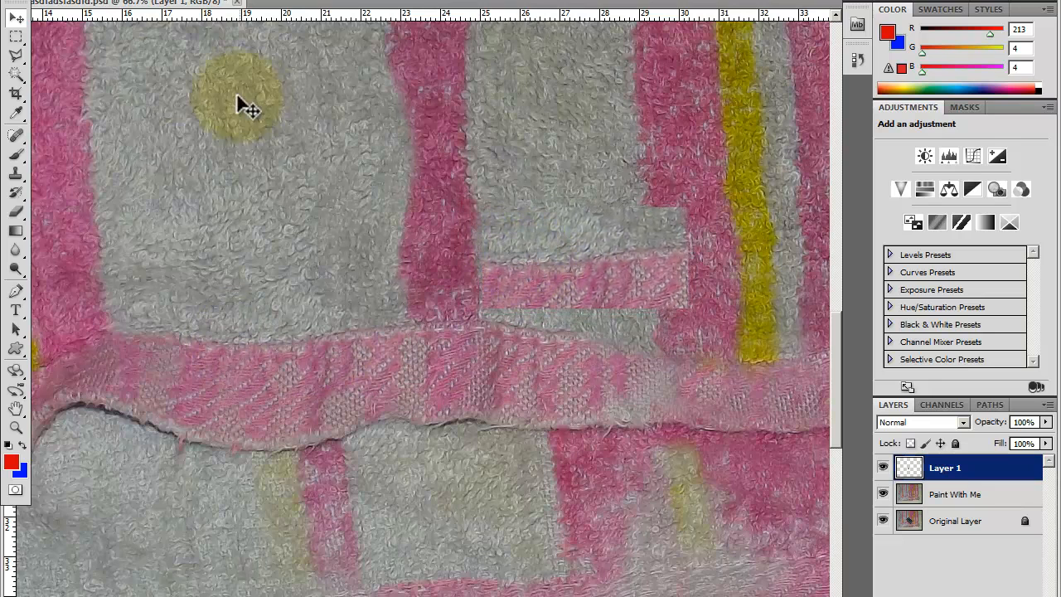
Step: Rotate the pasted seam patch clockwise to match the hem's downward slope and place it just above the hem
left_click(58, 0)
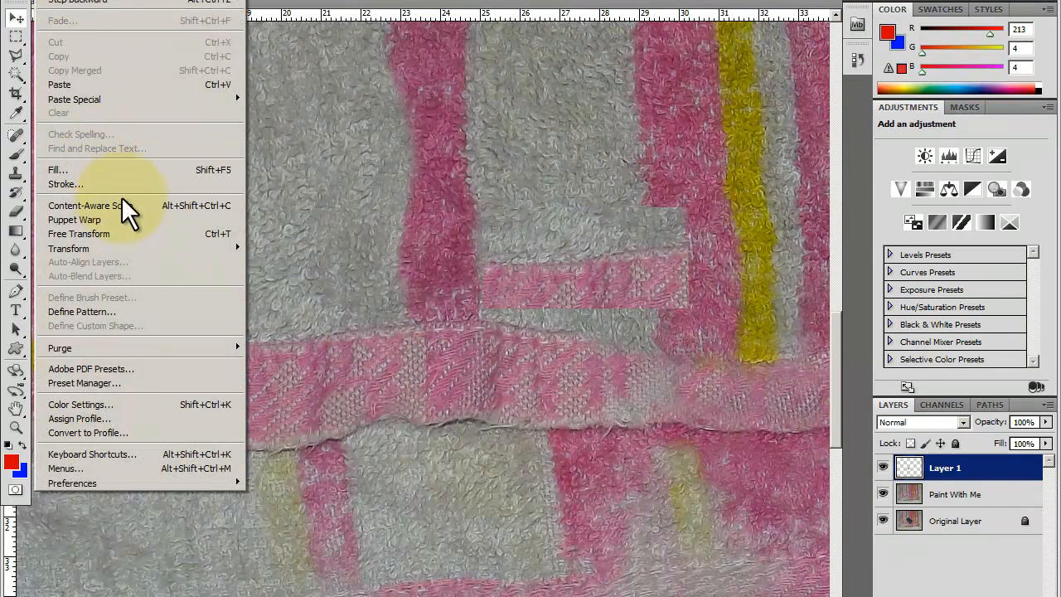
mouse_move(199, 249)
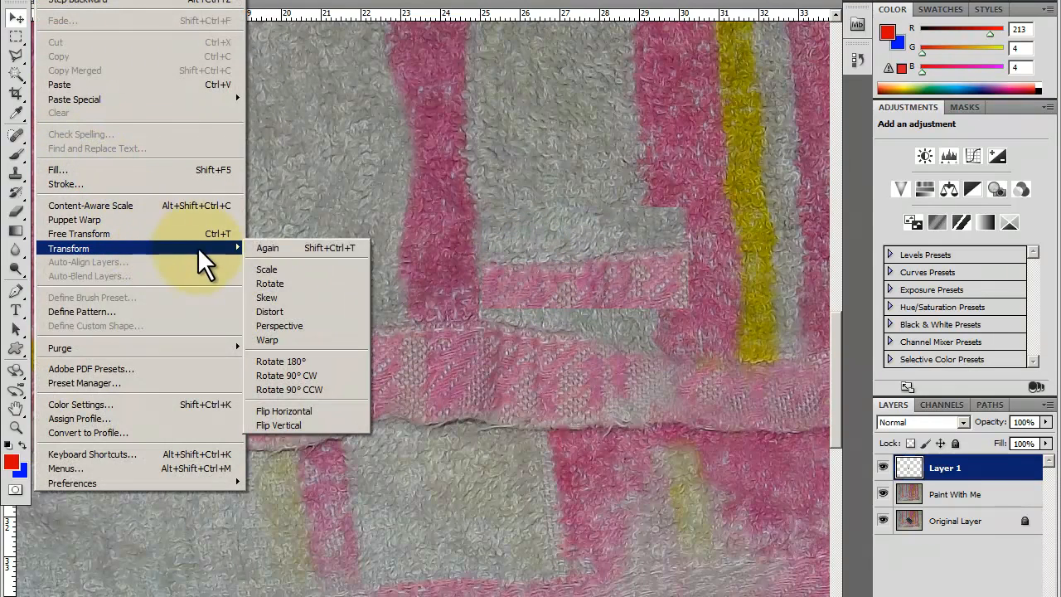
left_click(274, 283)
left_click_drag(689, 311, 640, 368)
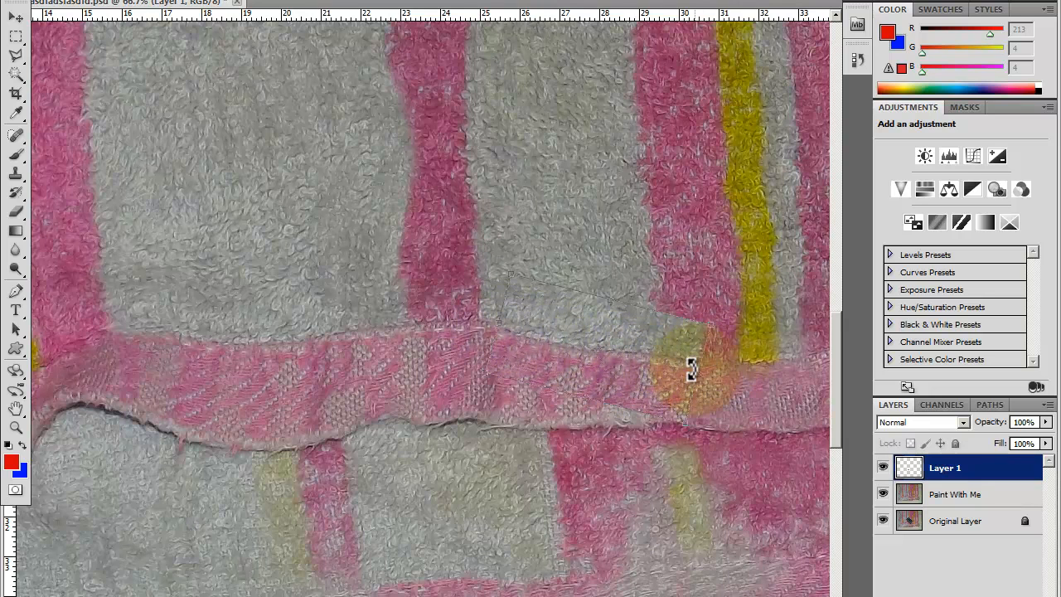
left_click_drag(514, 326, 598, 254)
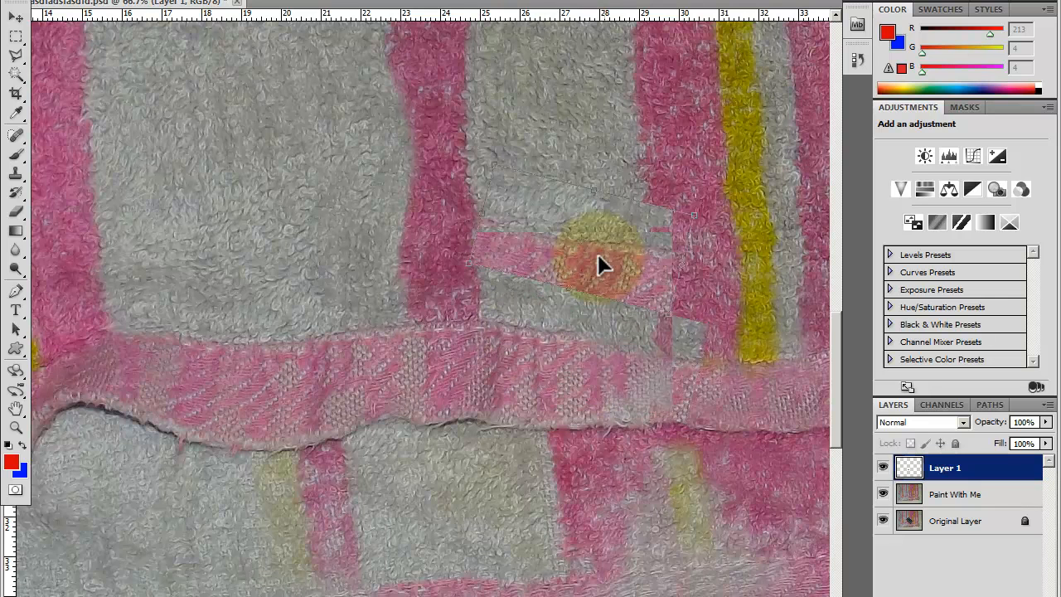
Step: Add a second new layer and place it between Layer 1 and Paint With Me
left_click(953, 471)
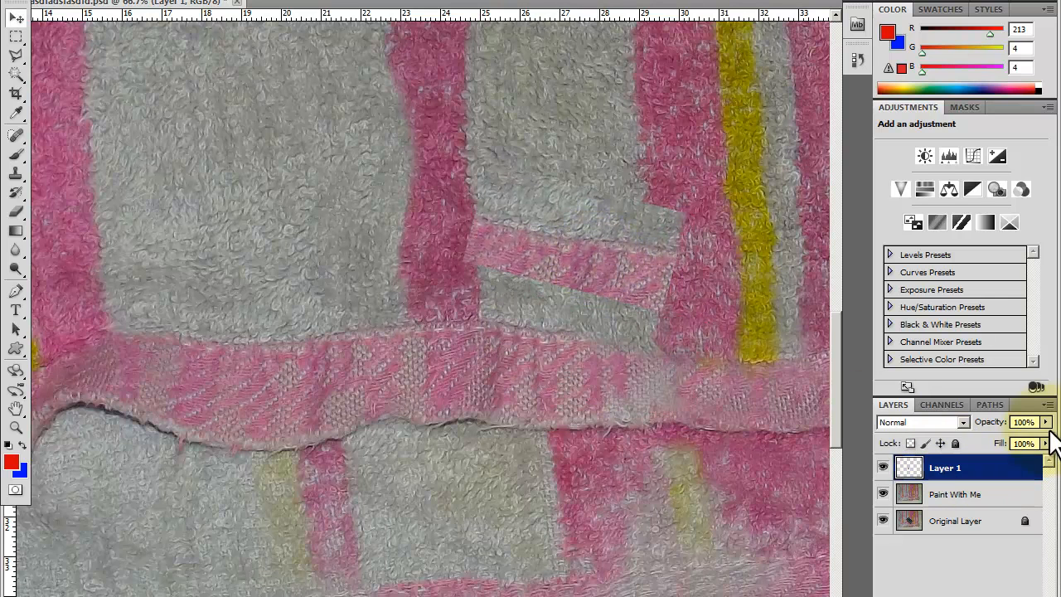
left_click(1046, 406)
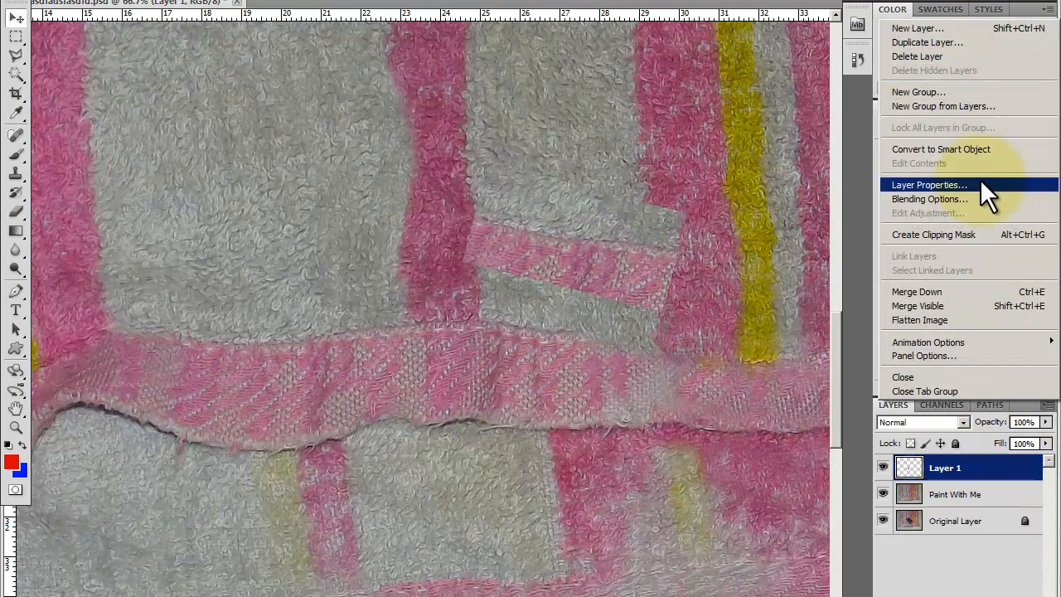
left_click(950, 31)
left_click(814, 192)
left_click_drag(955, 476, 966, 507)
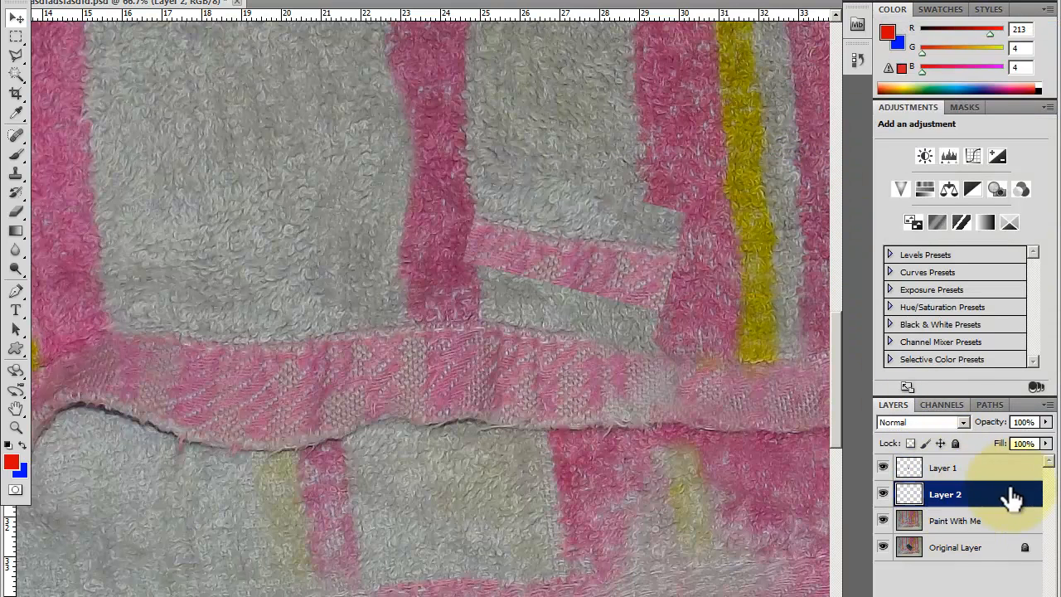
Step: Sample the rotated seam patch on Layer 1 with the Clone Stamp and clone it on Layer 2 along the hem under the grey stripe
left_click(962, 473)
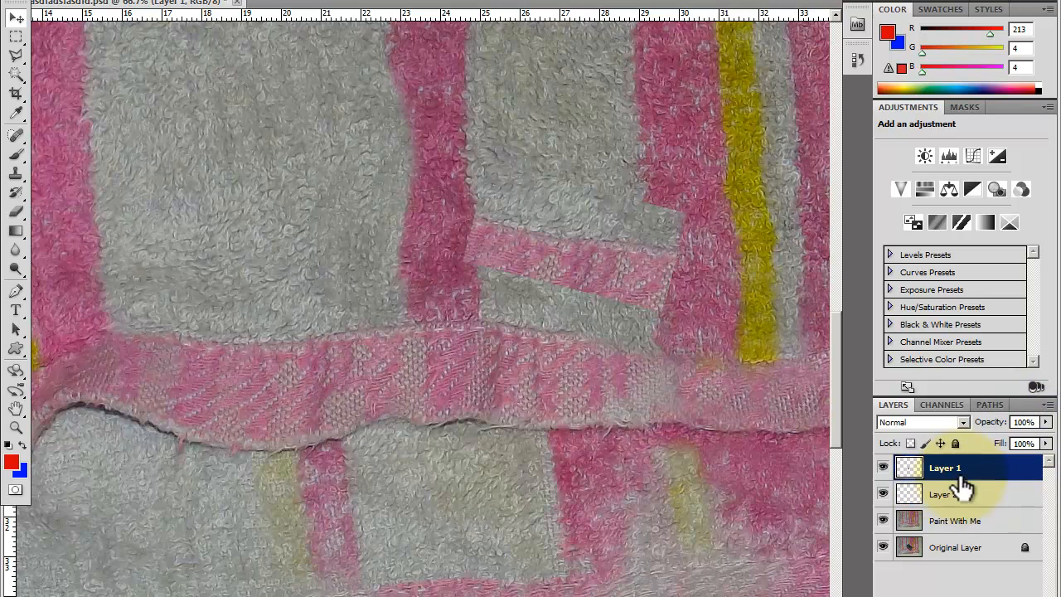
left_click(16, 173)
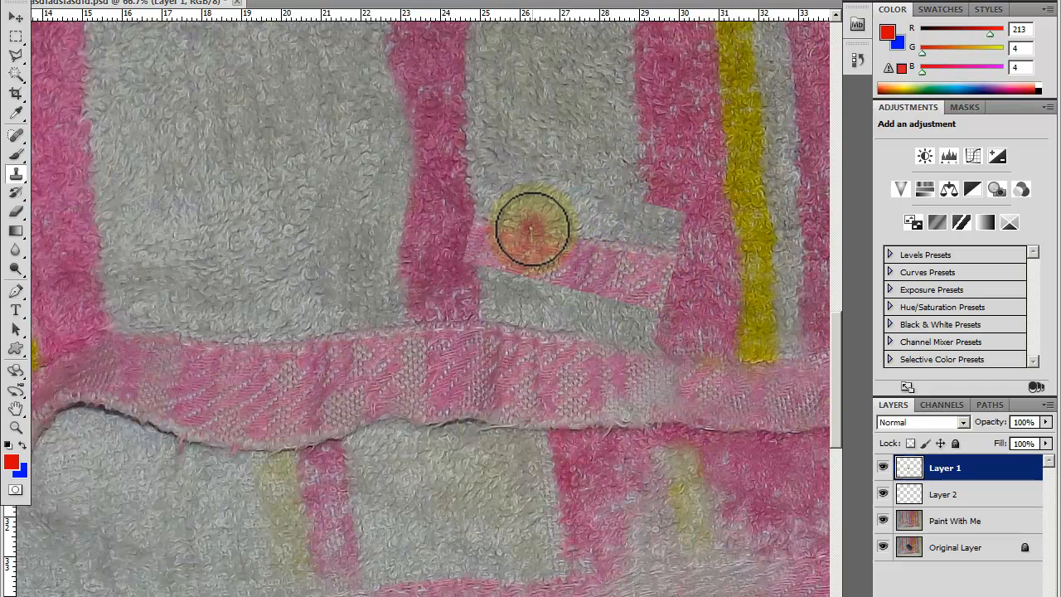
left_click(561, 240, "alt")
mouse_move(517, 261)
left_mouse_down()
mouse_move(541, 245)
mouse_move(576, 237)
left_mouse_up()
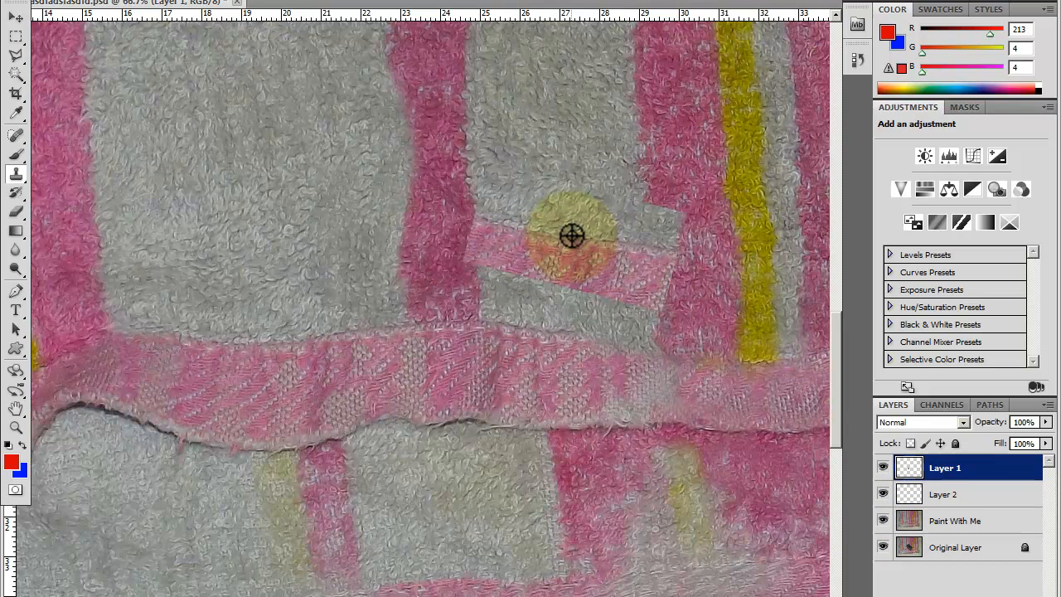
left_click(959, 492)
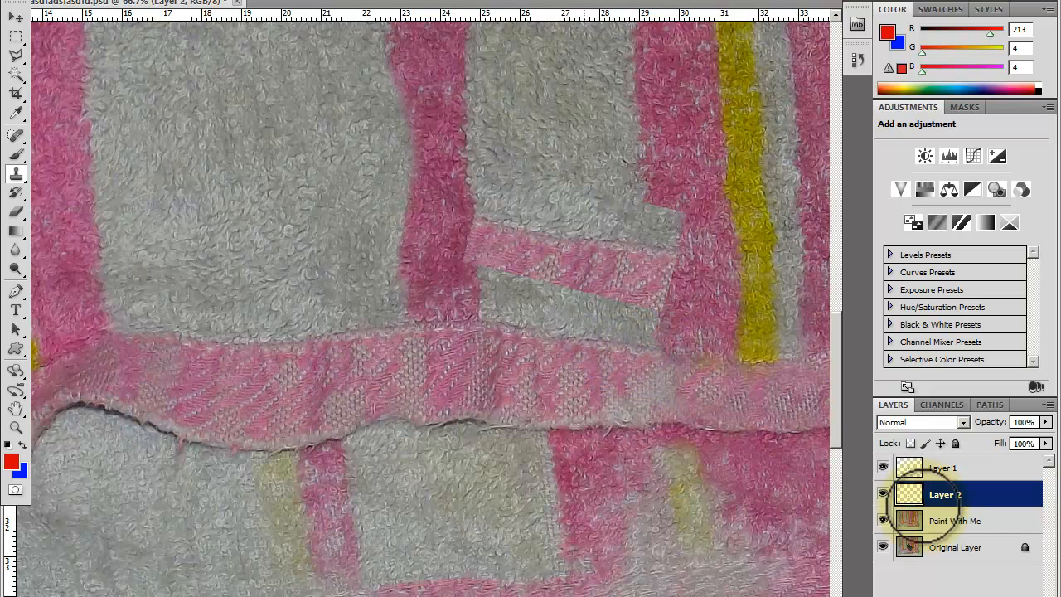
left_click(962, 521)
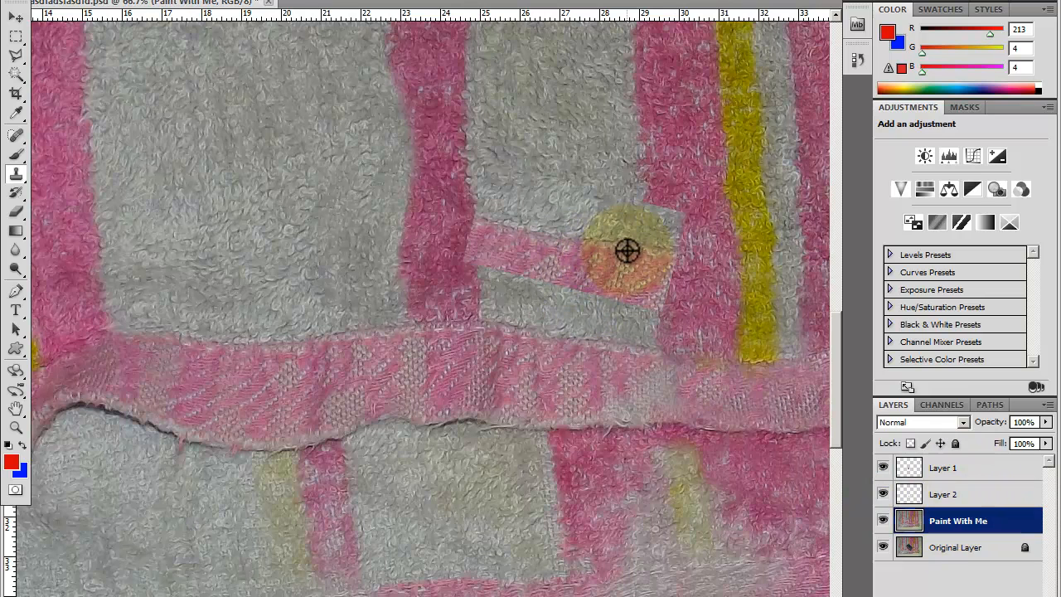
left_click(951, 474)
left_click(949, 496)
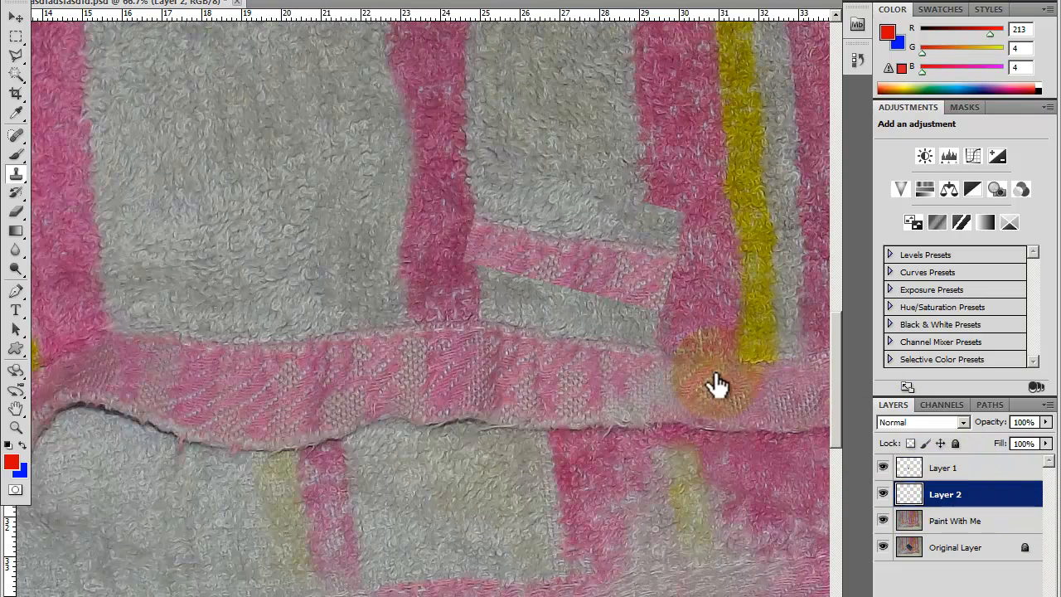
left_click_drag(652, 351, 657, 355)
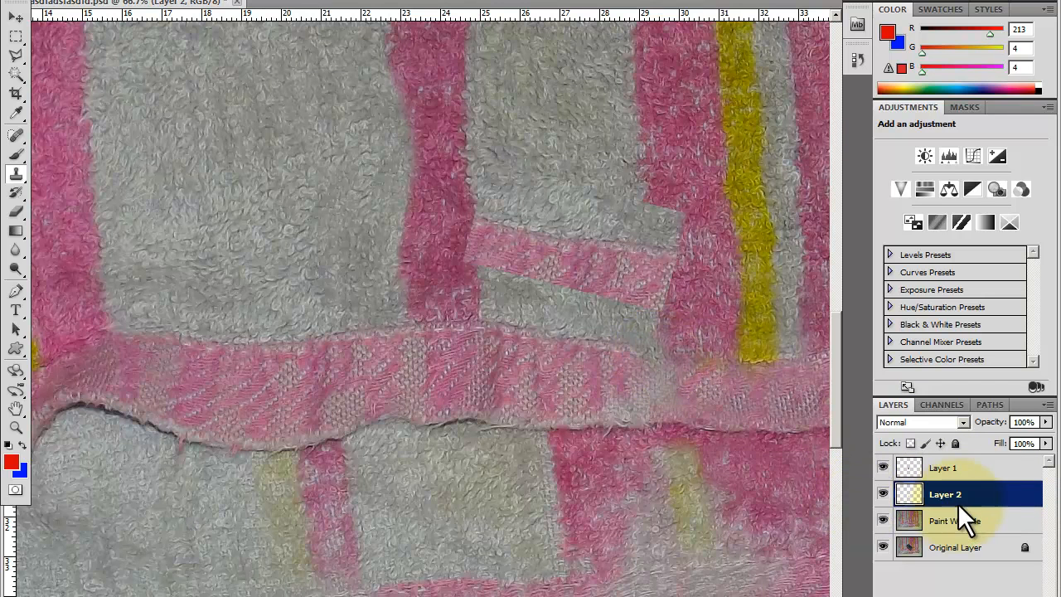
Step: Delete the patch layer, Layer 1, and merge Layer 2 down into Paint With Me
mouse_move(642, 485)
left_mouse_down()
mouse_move(628, 470)
mouse_move(568, 456)
mouse_move(543, 469)
mouse_move(556, 493)
left_mouse_up()
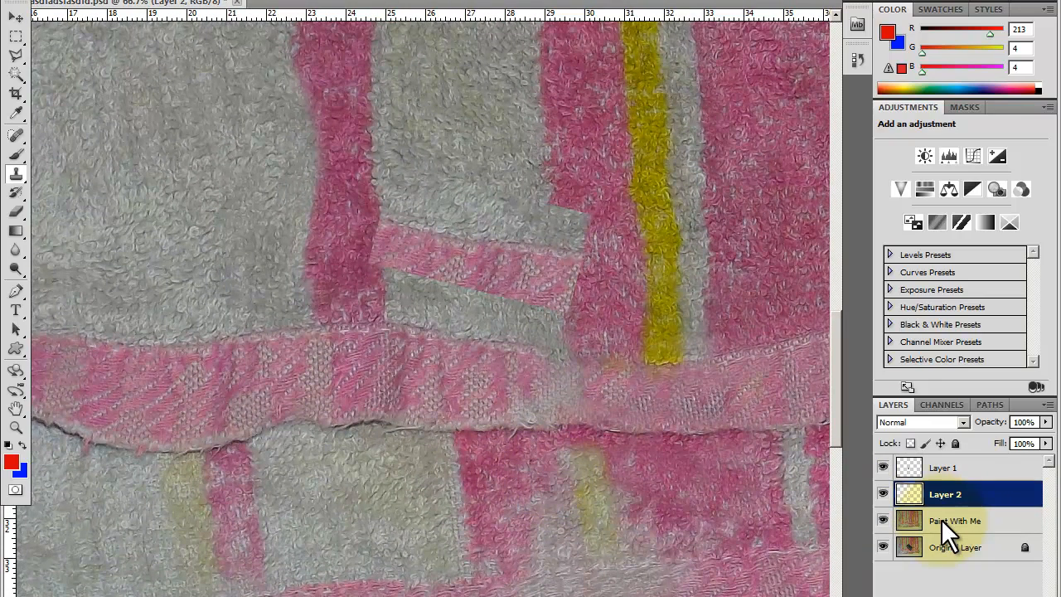
left_click(954, 470)
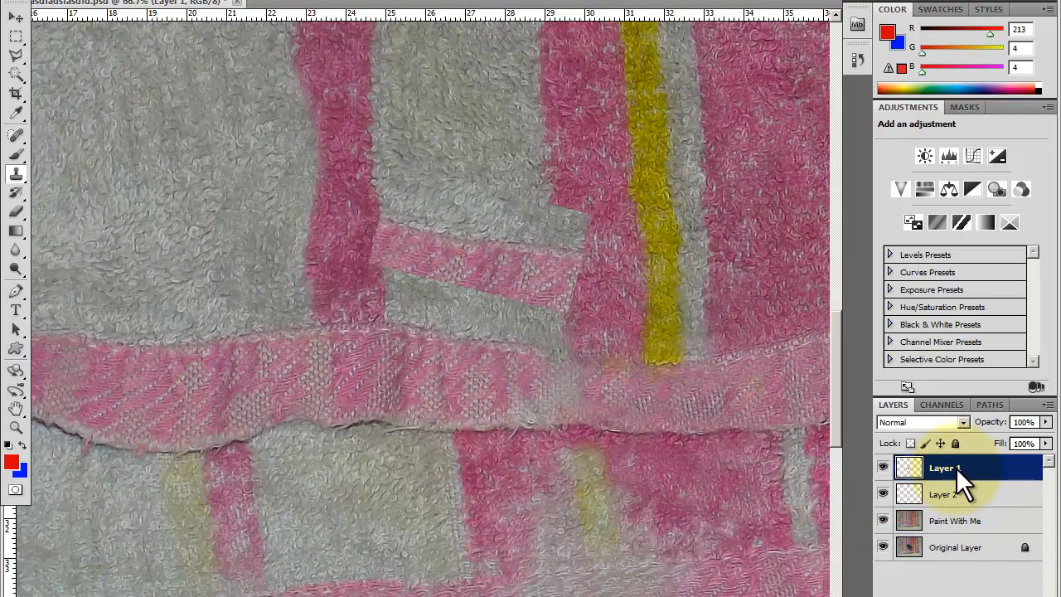
right_click(956, 468)
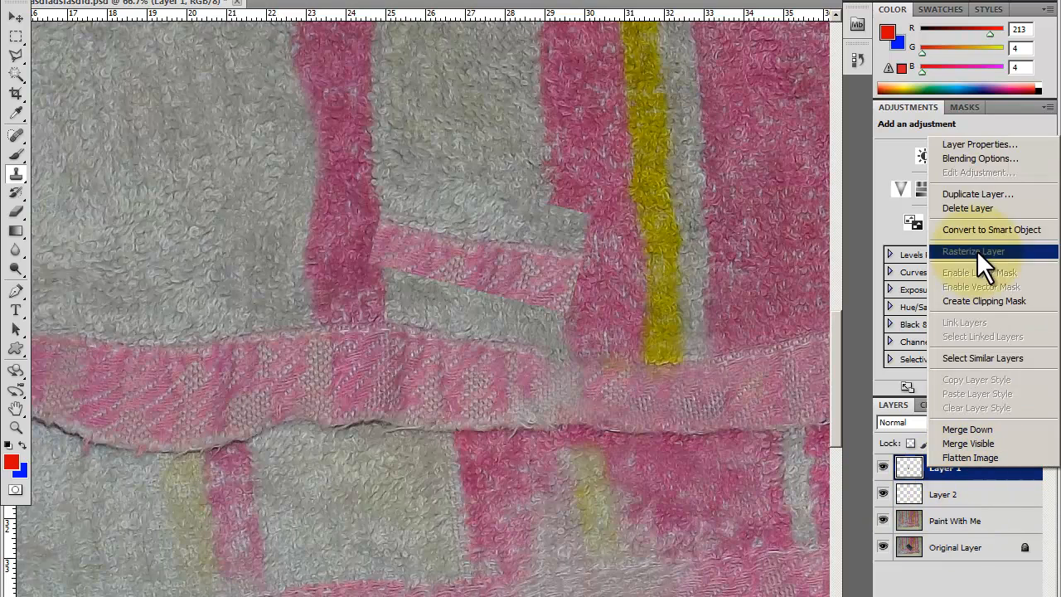
left_click(975, 208)
left_click(474, 218)
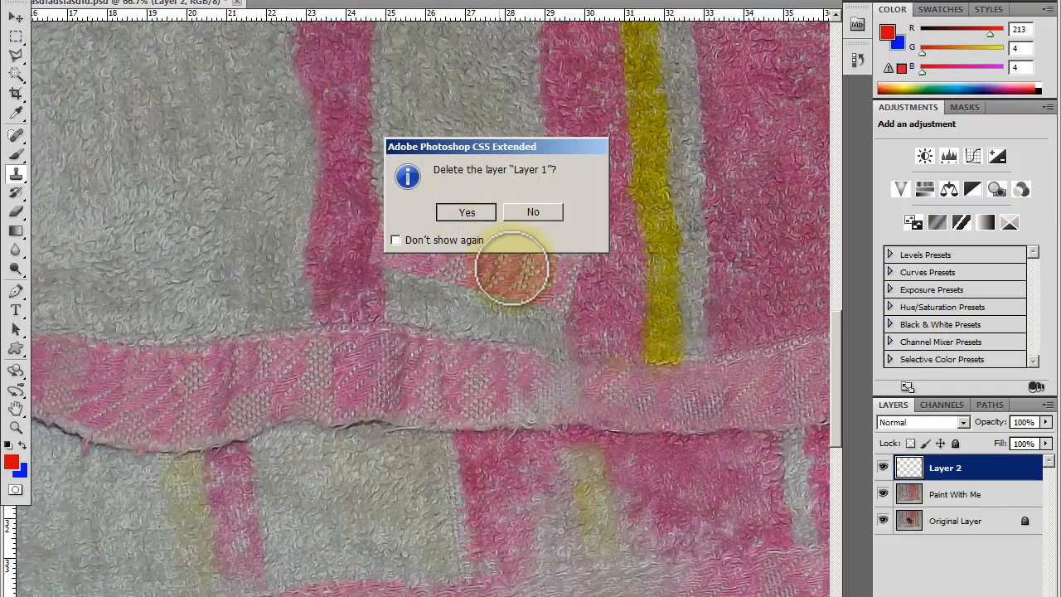
right_click(971, 477)
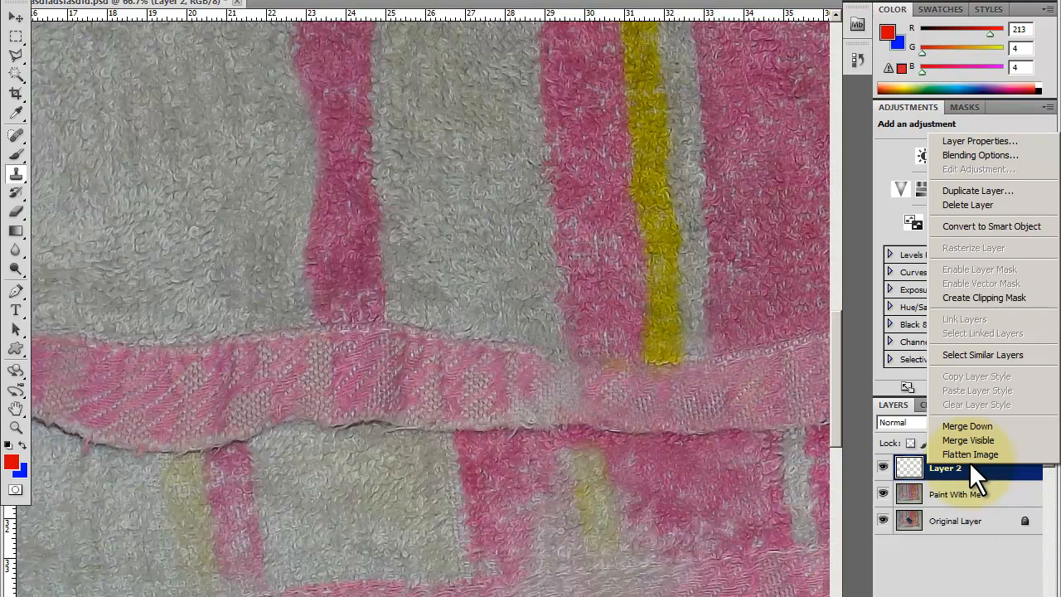
left_click(973, 430)
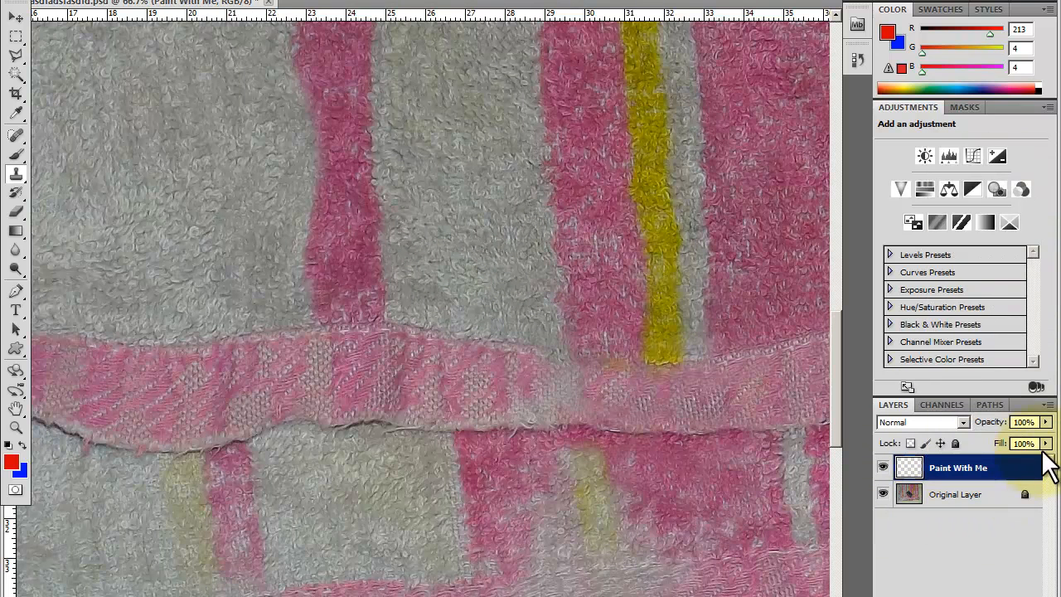
Step: Add a new layer above Paint With Me and make Paint With Me the active layer for sampling
left_click(1048, 407)
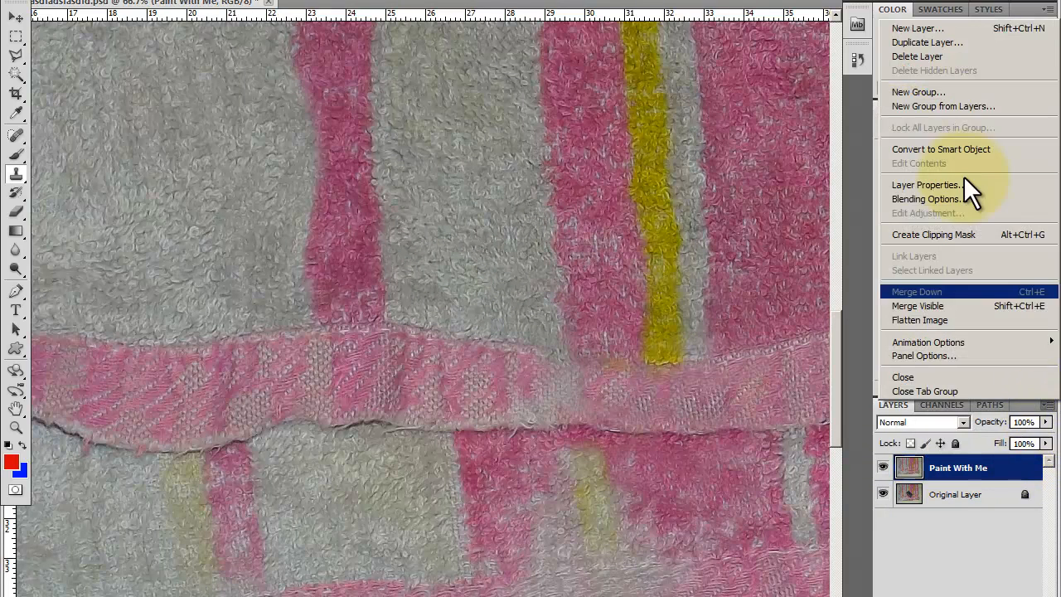
left_click(917, 29)
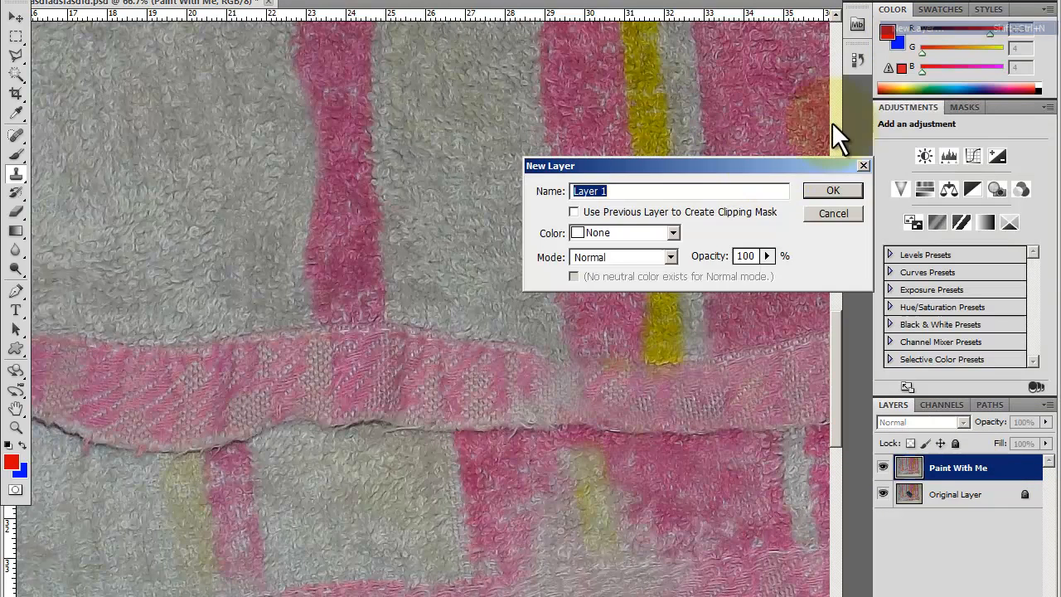
left_click(817, 189)
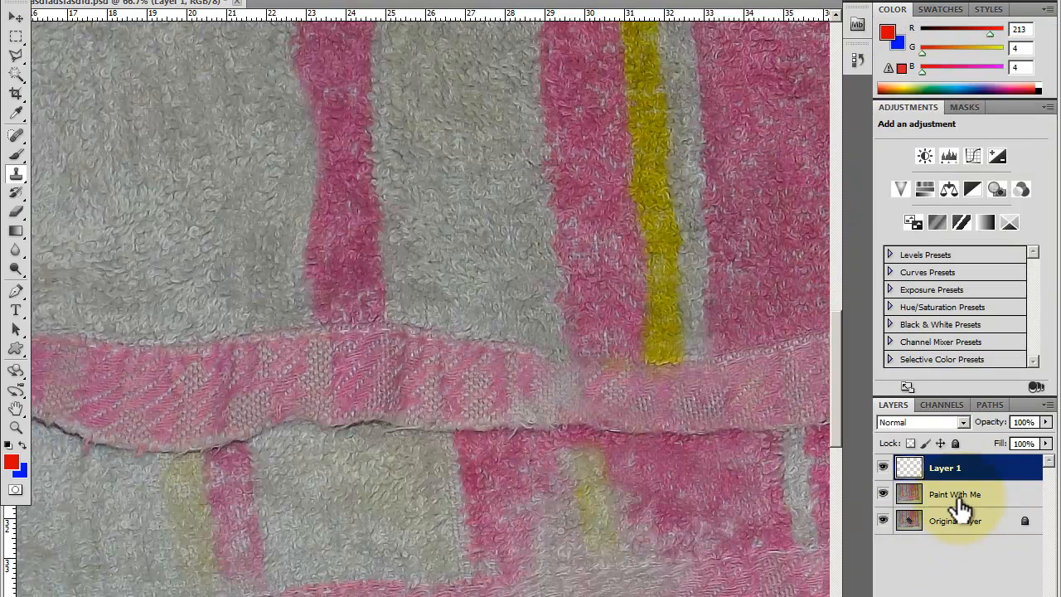
left_click(953, 496)
left_click_drag(640, 415, 560, 432)
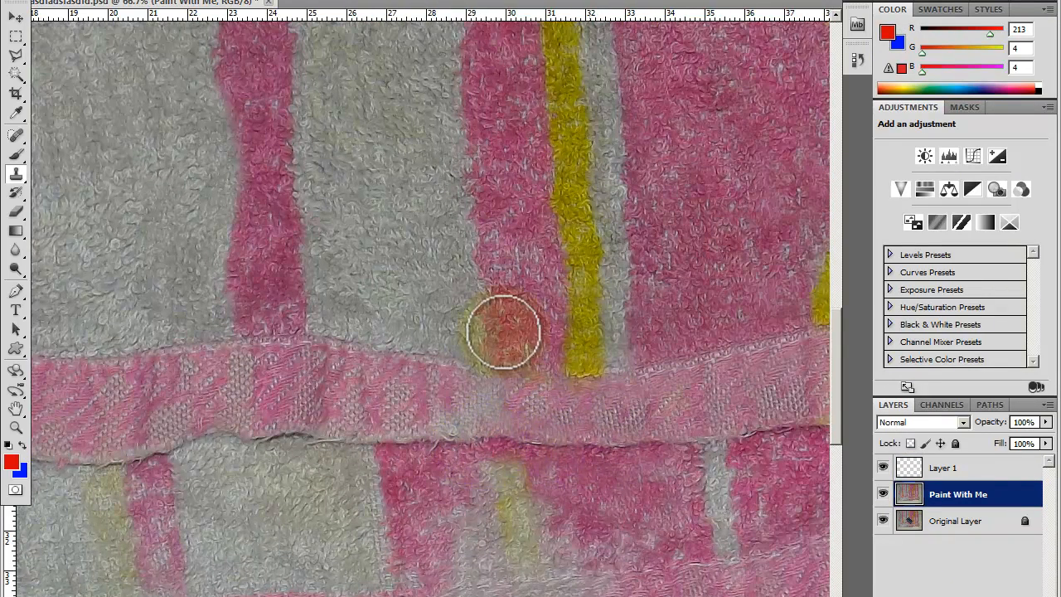
Step: Sample the seam beside the wide yellow stripe on Paint With Me and clone it on Layer 1 under the pink stripe
left_click(557, 348)
left_click_drag(556, 348, 536, 398)
mouse_move(635, 440)
left_mouse_down()
mouse_move(493, 436)
mouse_move(521, 435)
left_mouse_up()
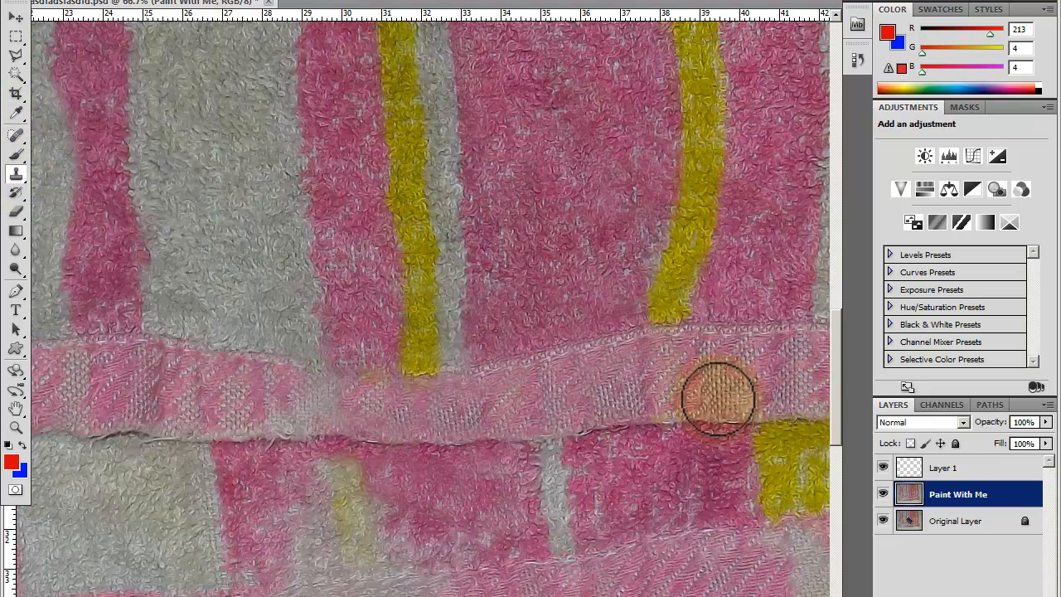
left_click(743, 348, "alt")
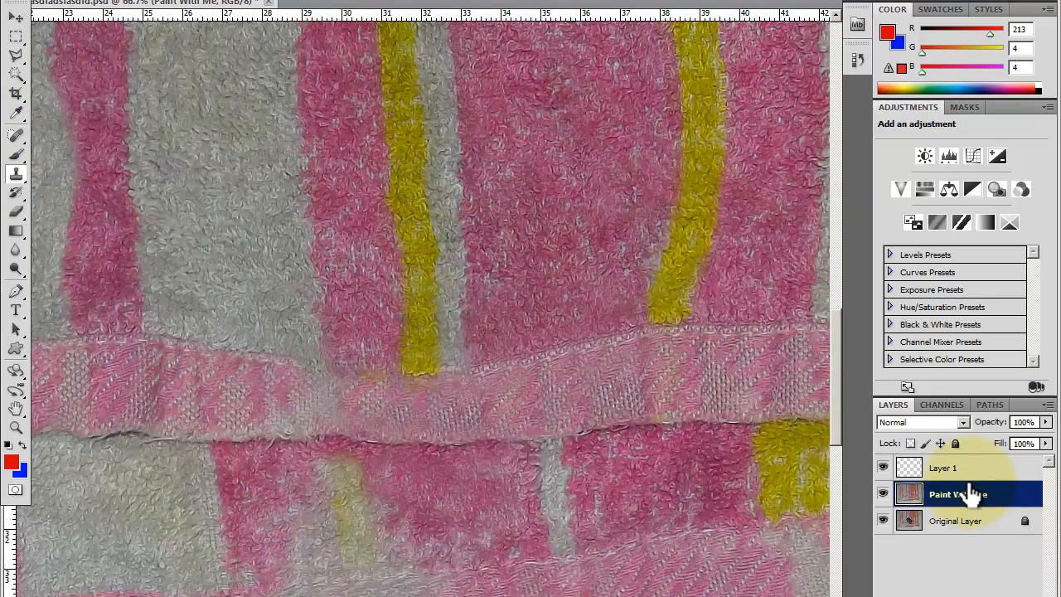
left_click(912, 473)
left_click_drag(379, 375, 392, 374)
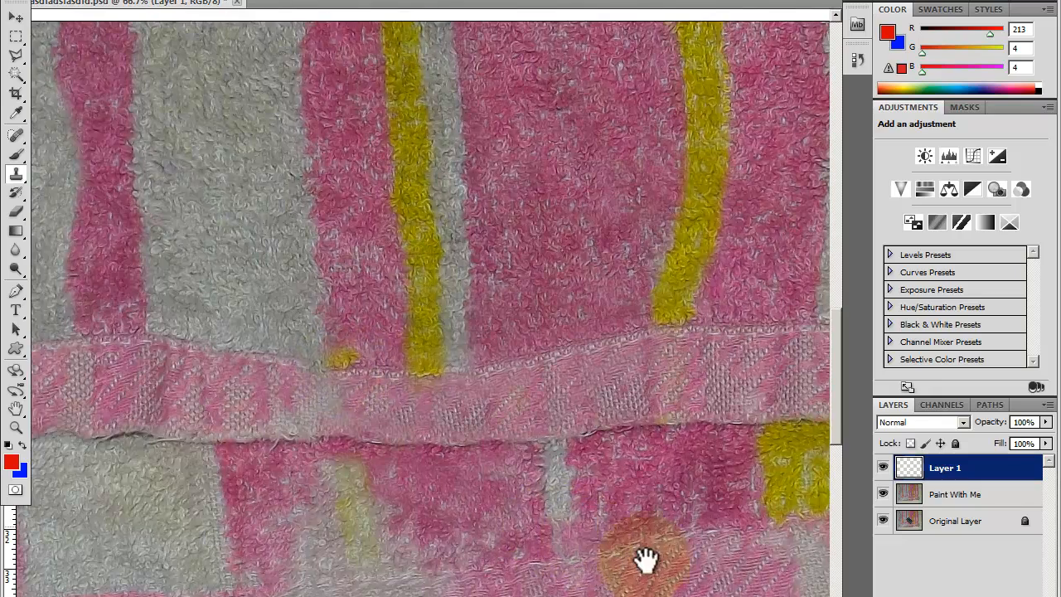
left_click_drag(640, 561, 704, 564)
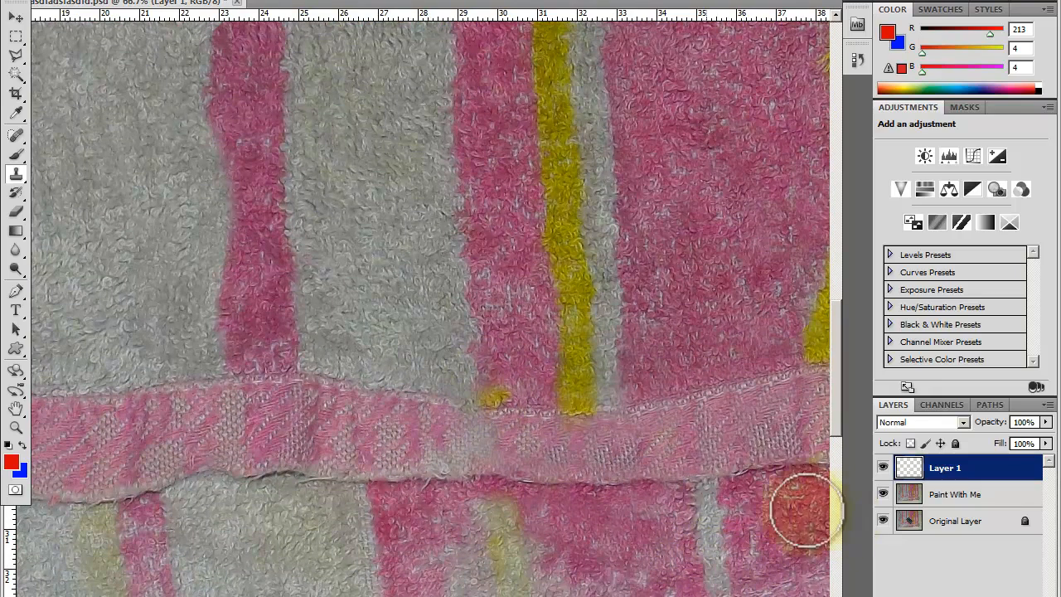
Step: Sample pink towel fabric on Paint With Me and clone it on Layer 1 over the stray yellow spot just above the hem seam
left_click(900, 496)
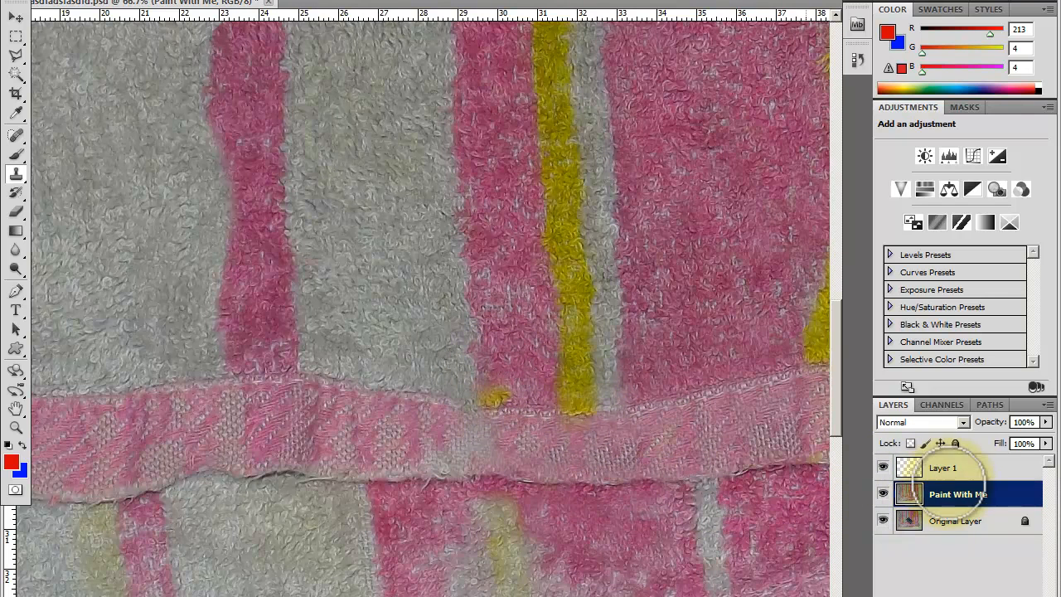
left_click(954, 470)
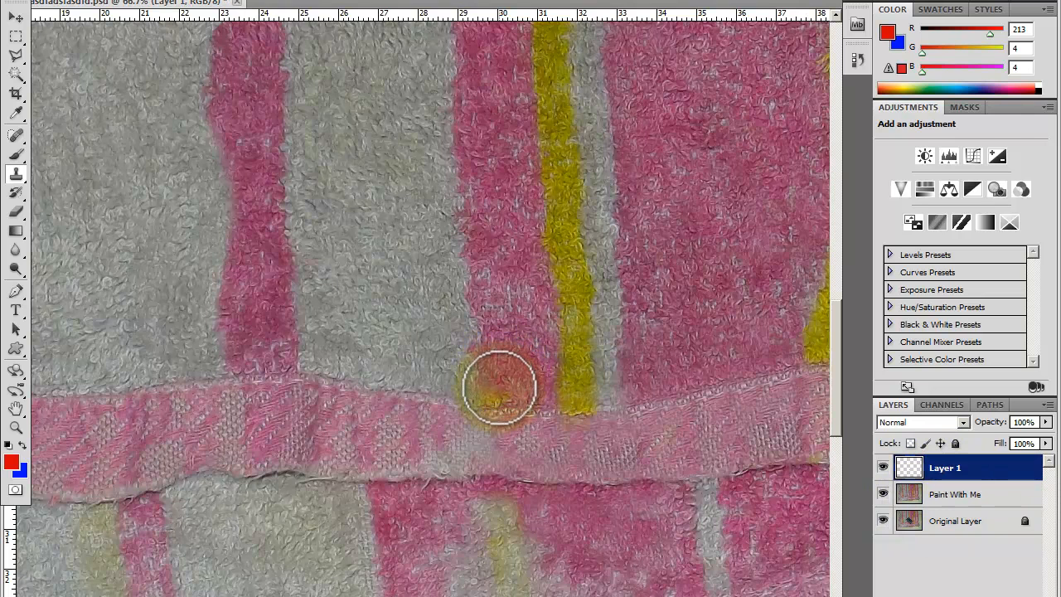
left_click_drag(492, 373, 486, 379)
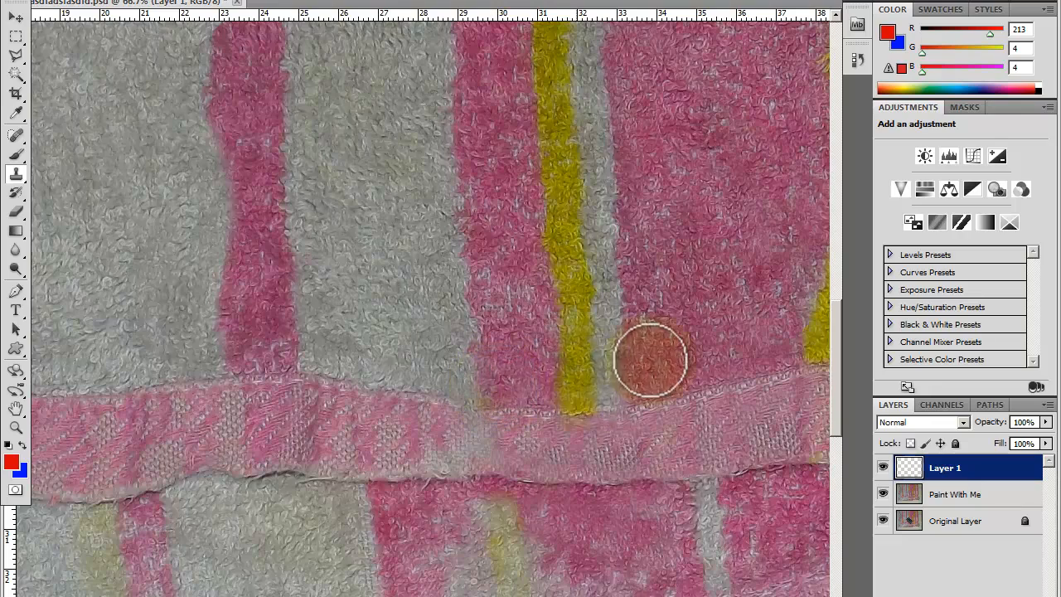
Step: Inspect the repaired hem seam and merge Layer 1 down into Paint With Me
left_click_drag(680, 474, 405, 375)
left_click(16, 427)
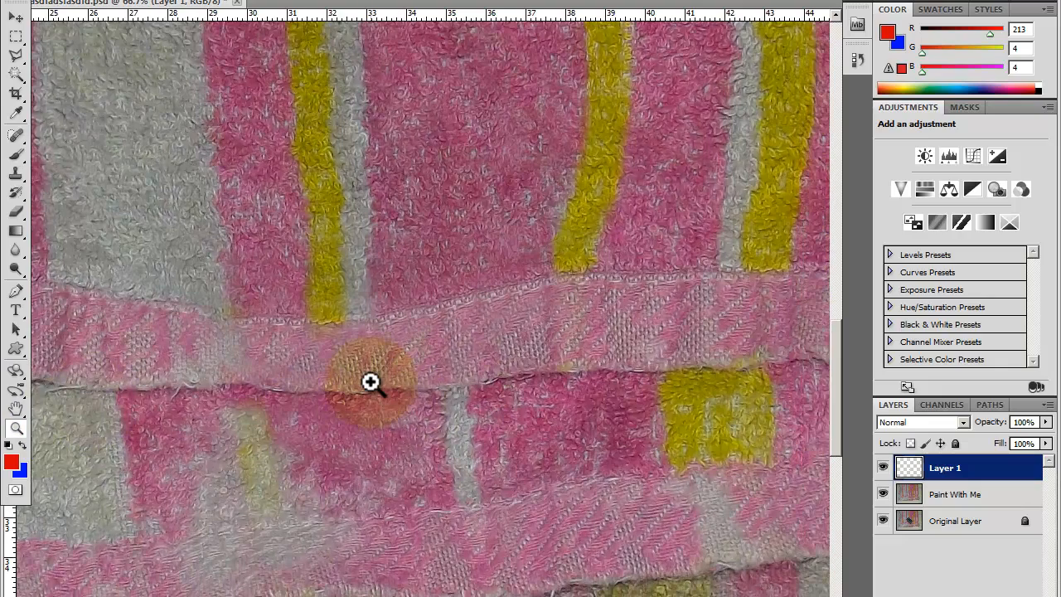
left_click_drag(370, 381, 503, 413)
left_click(595, 418)
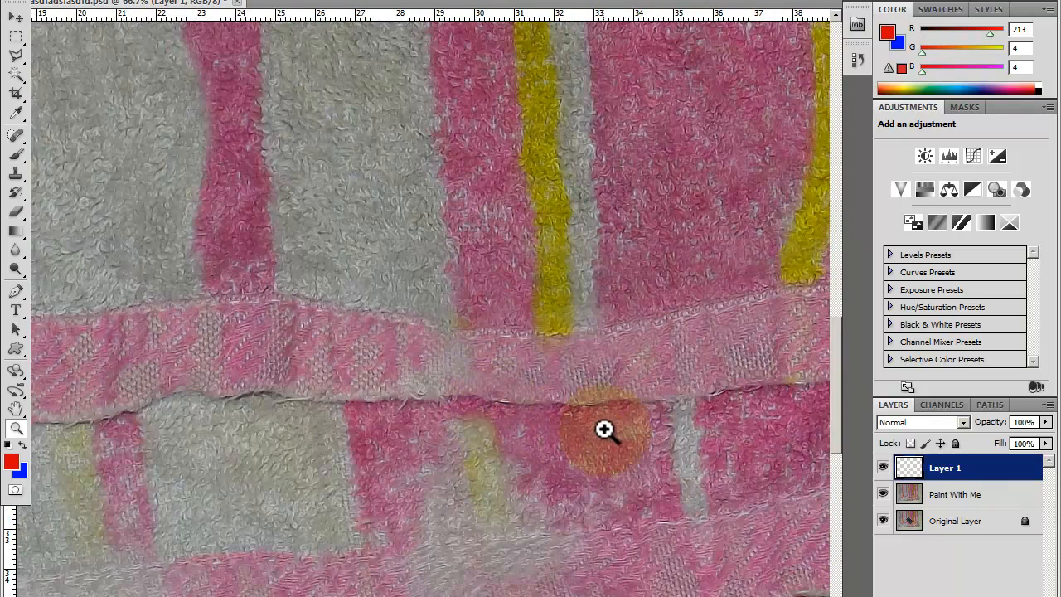
scroll(606, 432, "up", 3)
scroll(607, 440, "down", 4)
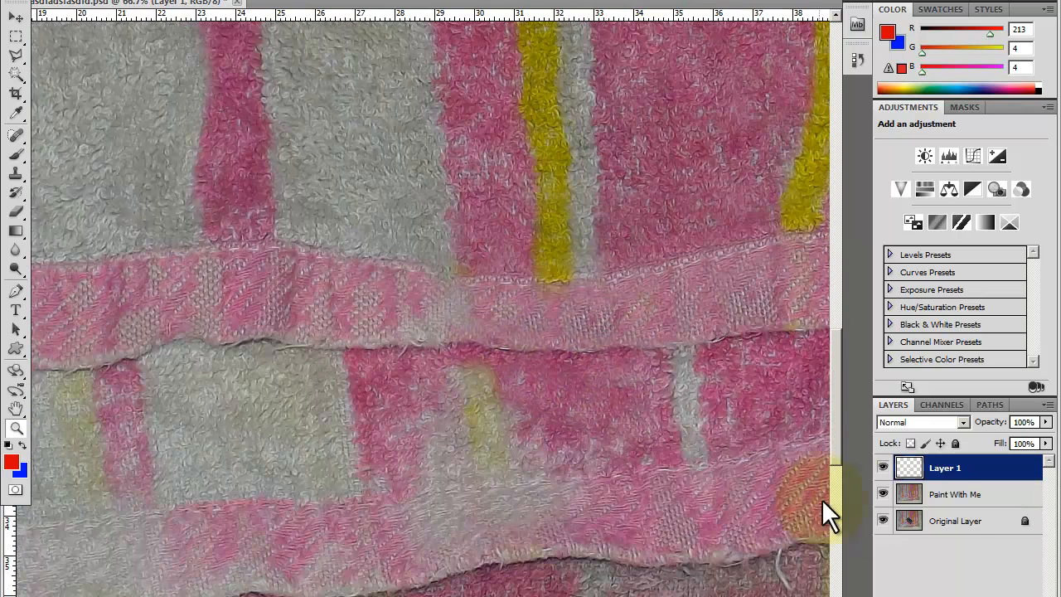
right_click(961, 465)
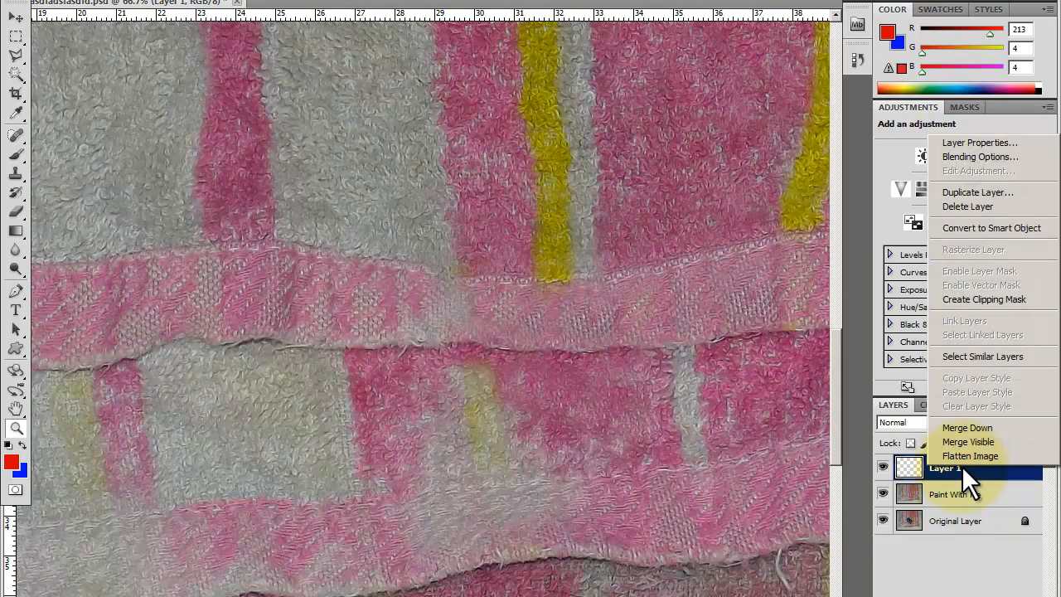
left_click(984, 428)
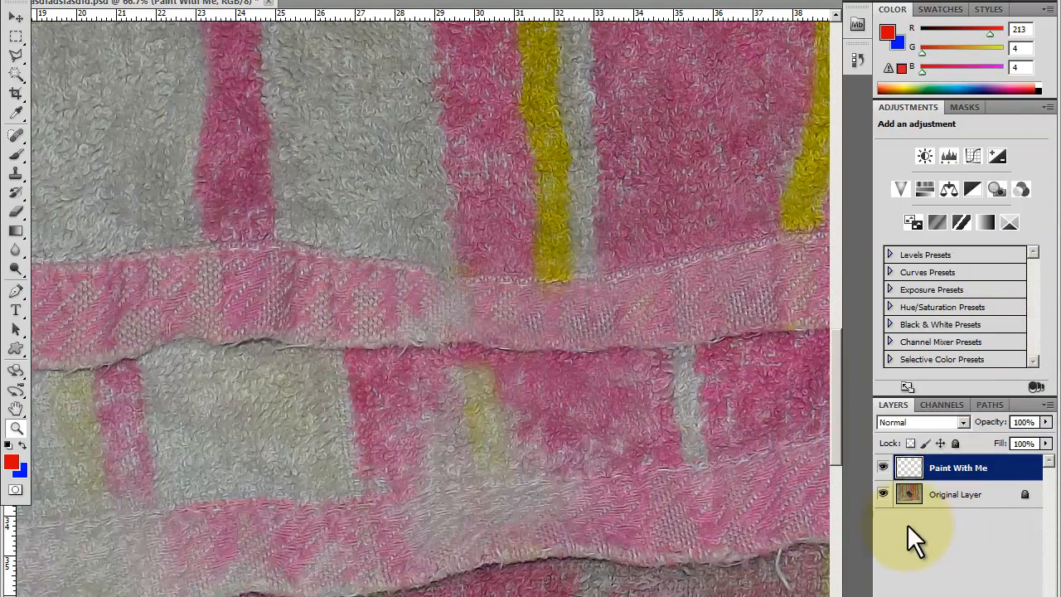
Step: Add a new layer above Paint With Me for retouching the fabric below the hem
mouse_move(594, 449)
left_mouse_down()
mouse_move(550, 450)
mouse_move(597, 423)
mouse_move(585, 443)
left_mouse_up()
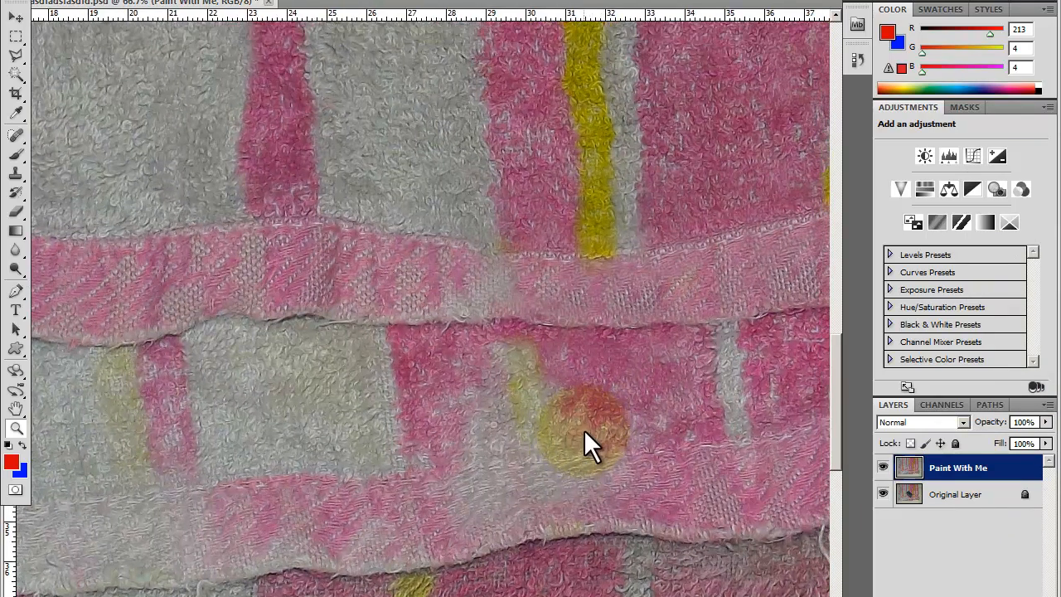
left_click(1046, 405)
left_click(928, 27)
left_click(832, 181)
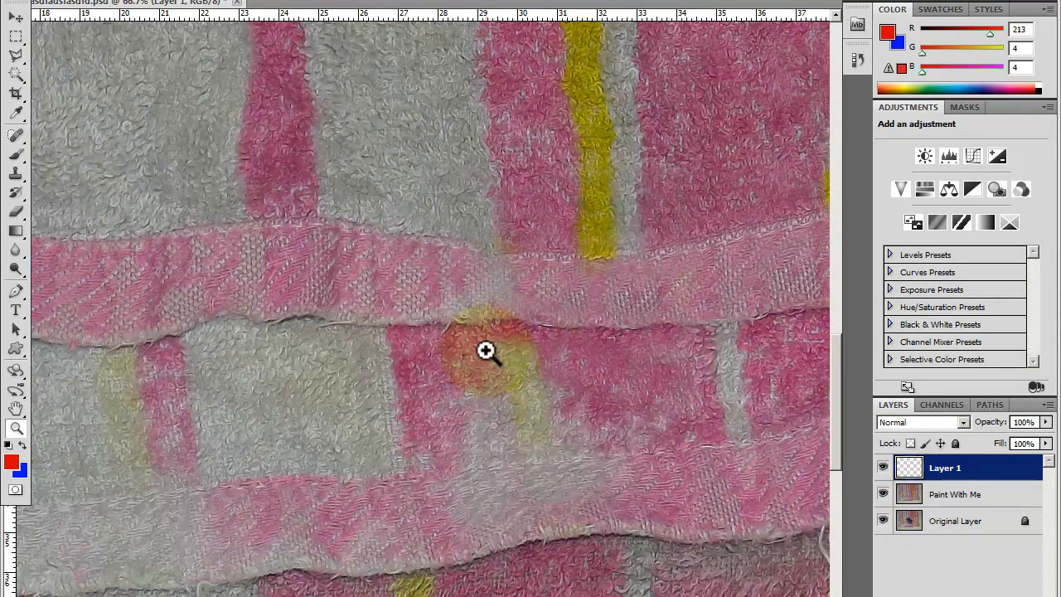
Step: Sample the faded yellow stripe below the hem on Paint With Me and clone it on Layer 1 up to the hem's lower edge
left_click(975, 495)
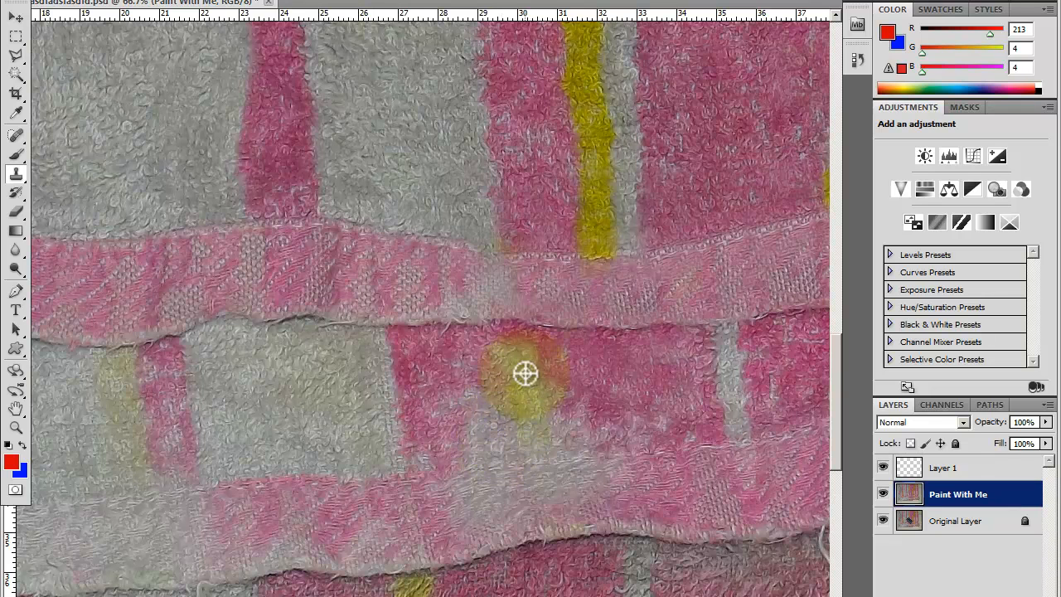
left_click(954, 468)
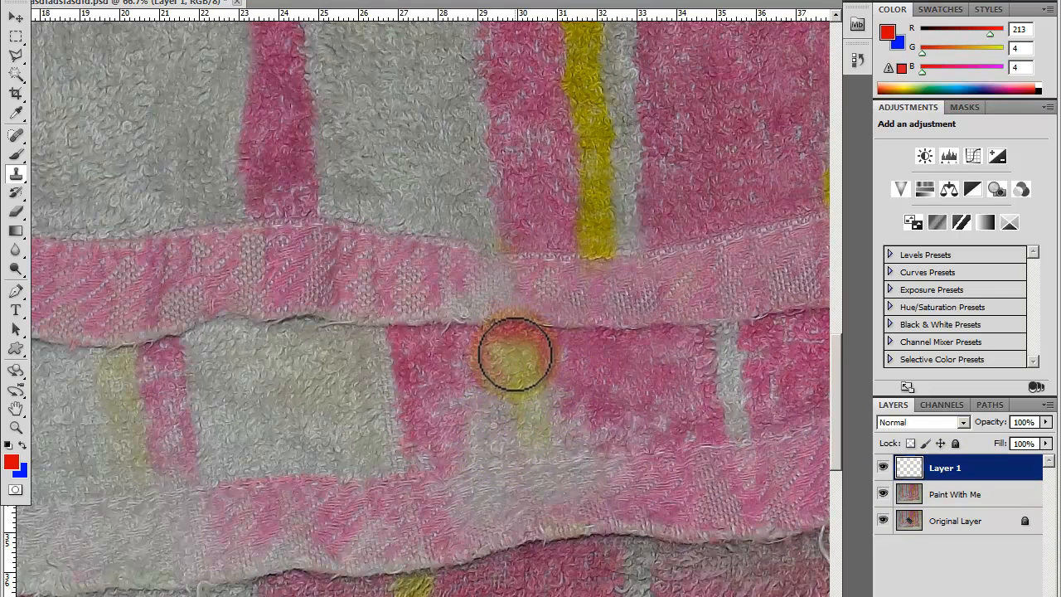
left_click_drag(514, 340, 538, 390)
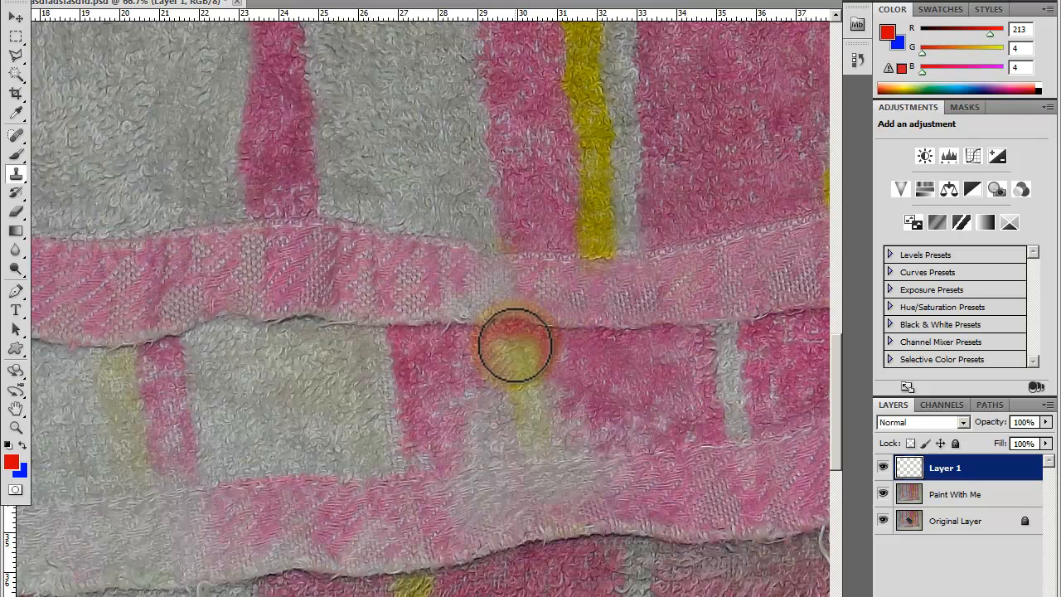
left_click(921, 495)
left_click(530, 401, "alt")
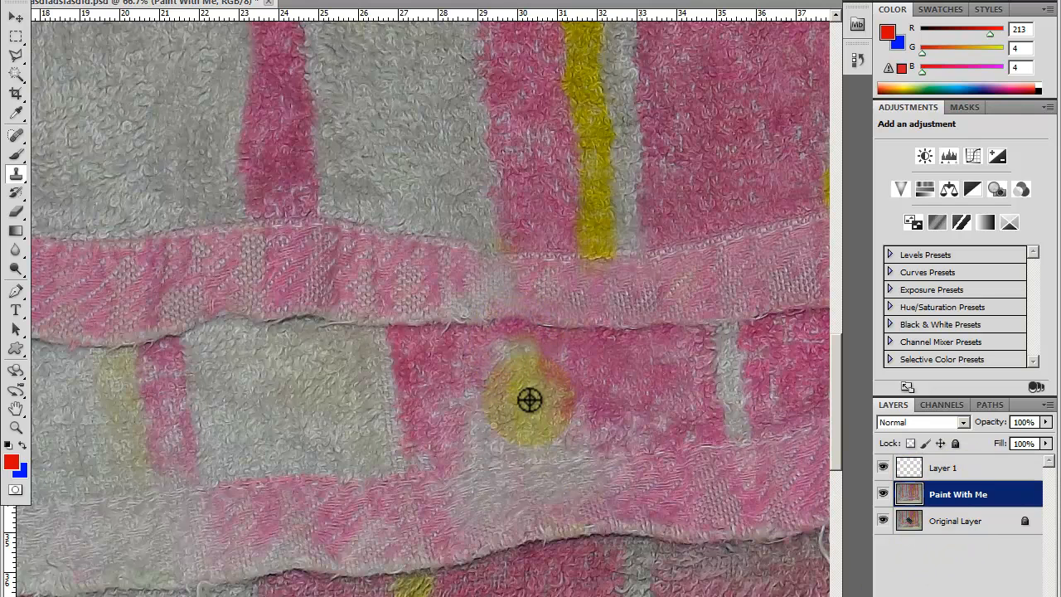
left_click(951, 471)
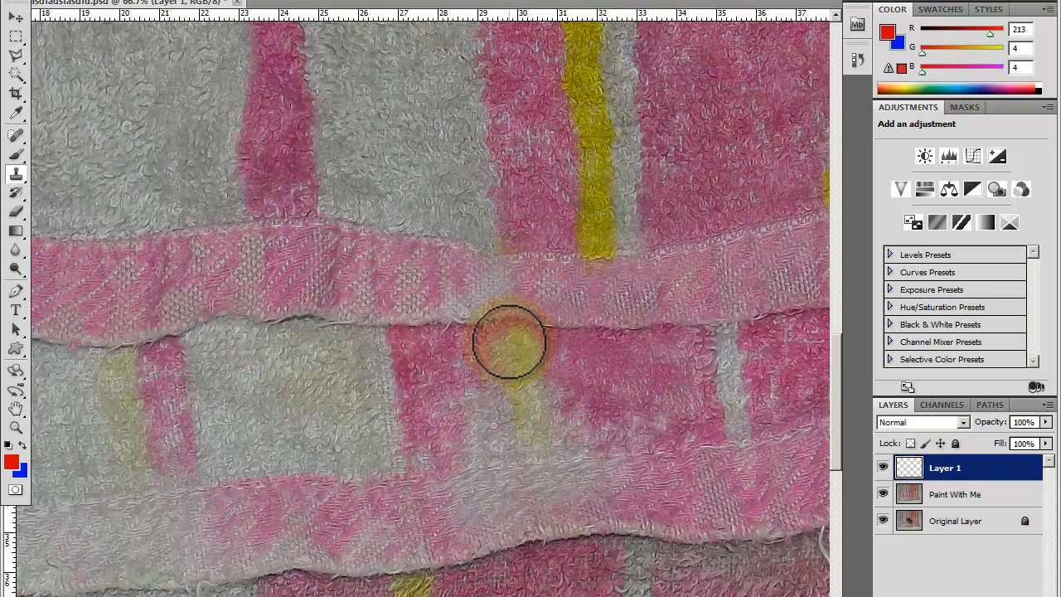
mouse_move(654, 415)
left_mouse_down()
mouse_move(639, 422)
mouse_move(611, 492)
mouse_move(680, 491)
left_mouse_up()
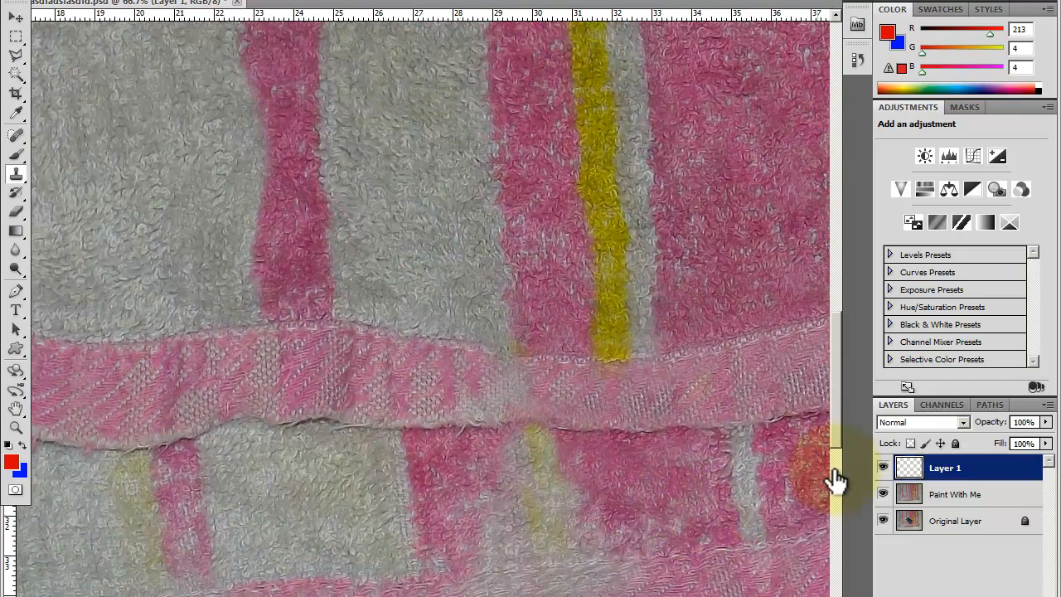
Step: Clone the grey-pink stripe boundary on Layer 1 over the yellow remnant above the seam, and merge Layer 1 down into Paint With Me
left_click(940, 498)
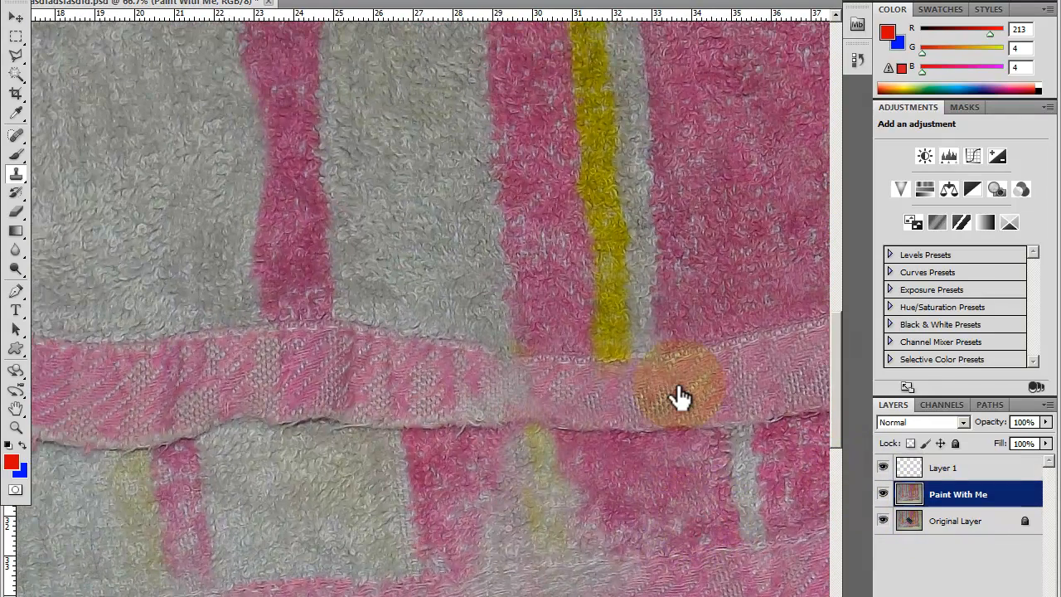
left_click(945, 470)
mouse_move(502, 301)
left_mouse_down()
mouse_move(539, 310)
mouse_move(526, 331)
left_mouse_up()
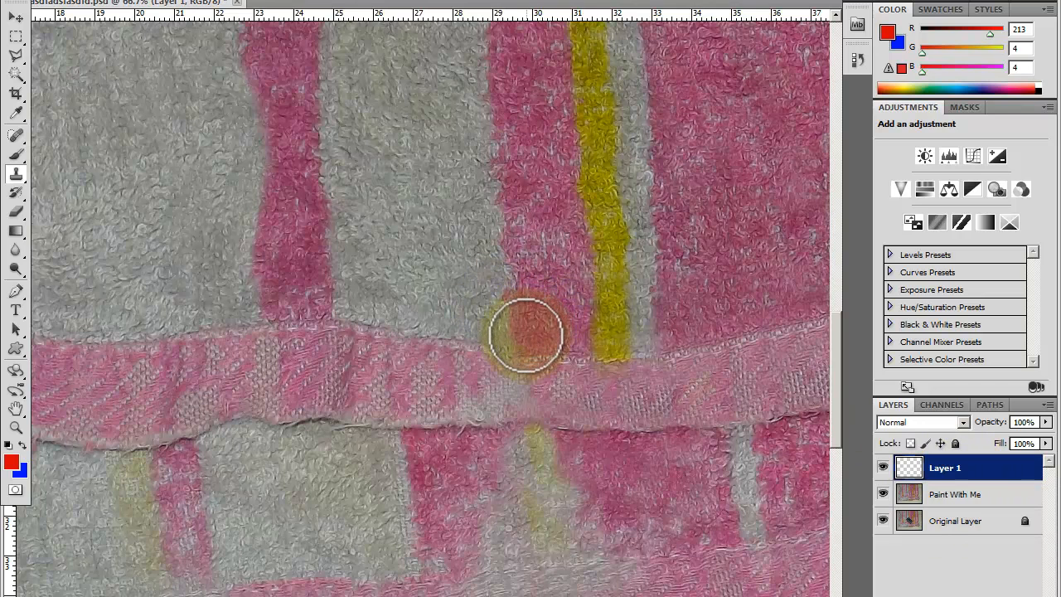
right_click(982, 468)
left_click(994, 432)
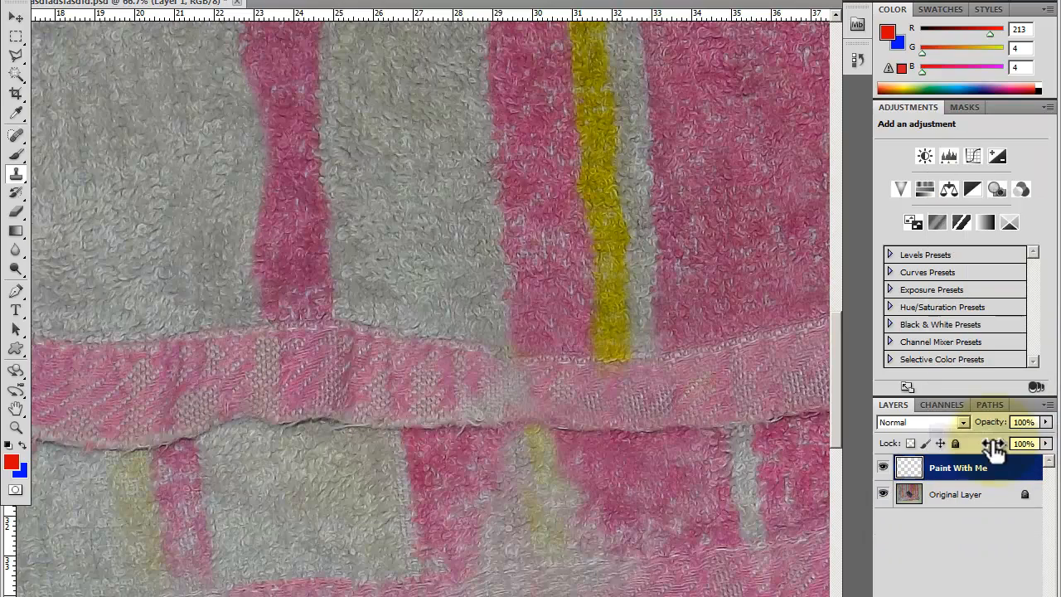
Step: Compare the retouched towel with the original photo by repeatedly hiding and showing the Paint With Me layer
left_click(22, 424)
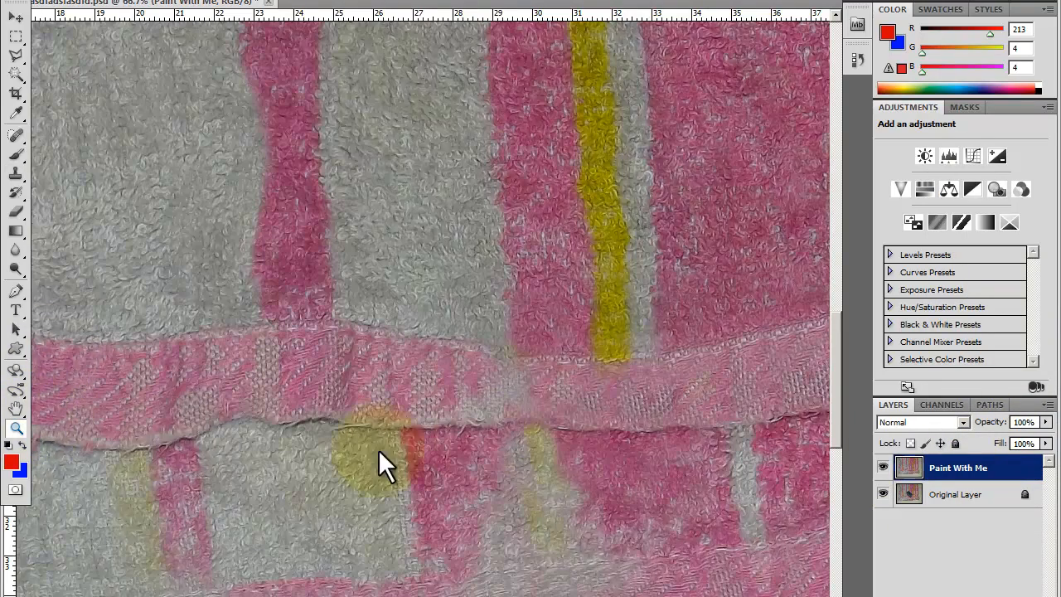
left_click(502, 403, "alt")
left_click(572, 396, "alt")
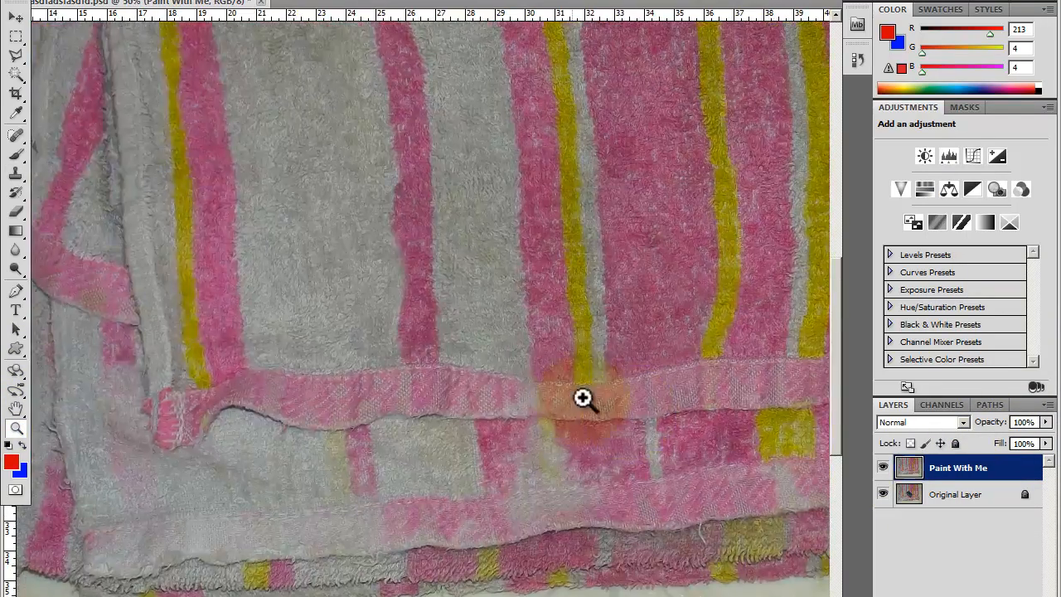
scroll(687, 426, "up", 1)
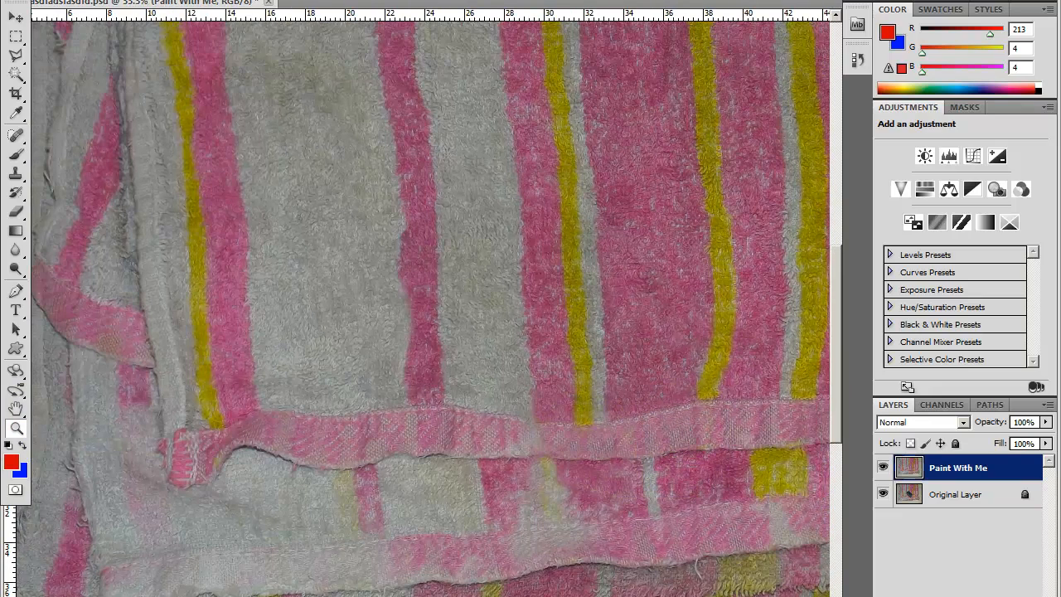
scroll(248, 225, "right", 2)
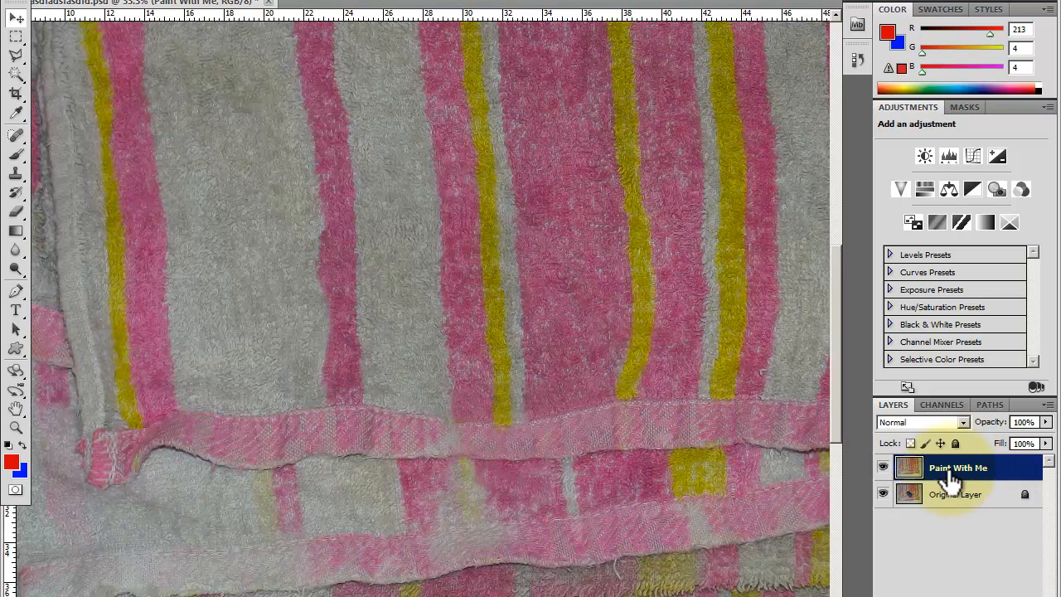
left_click(883, 468)
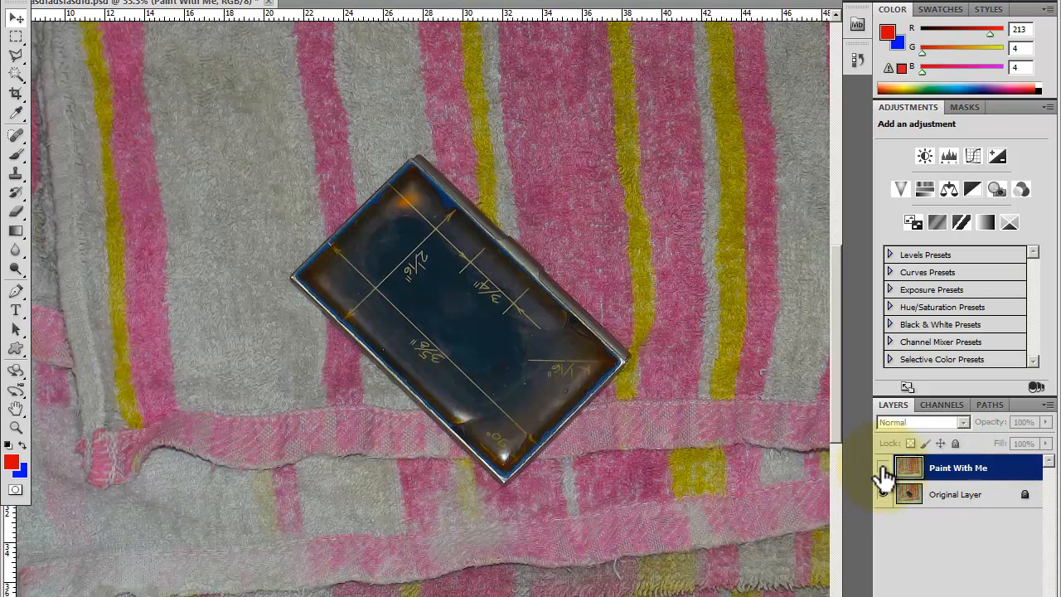
left_click(883, 469)
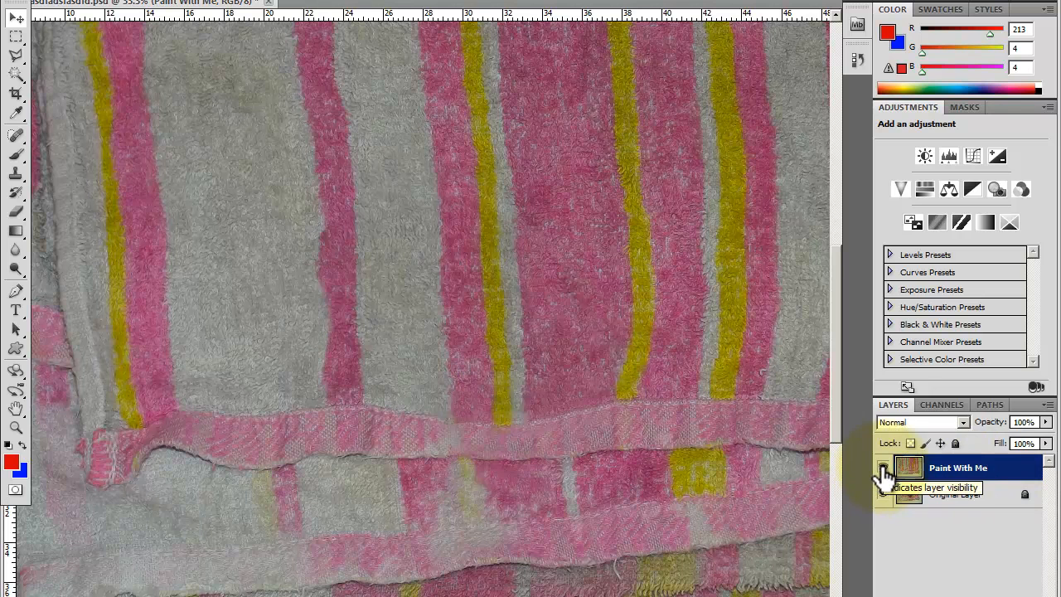
left_click(883, 469)
left_click(883, 470)
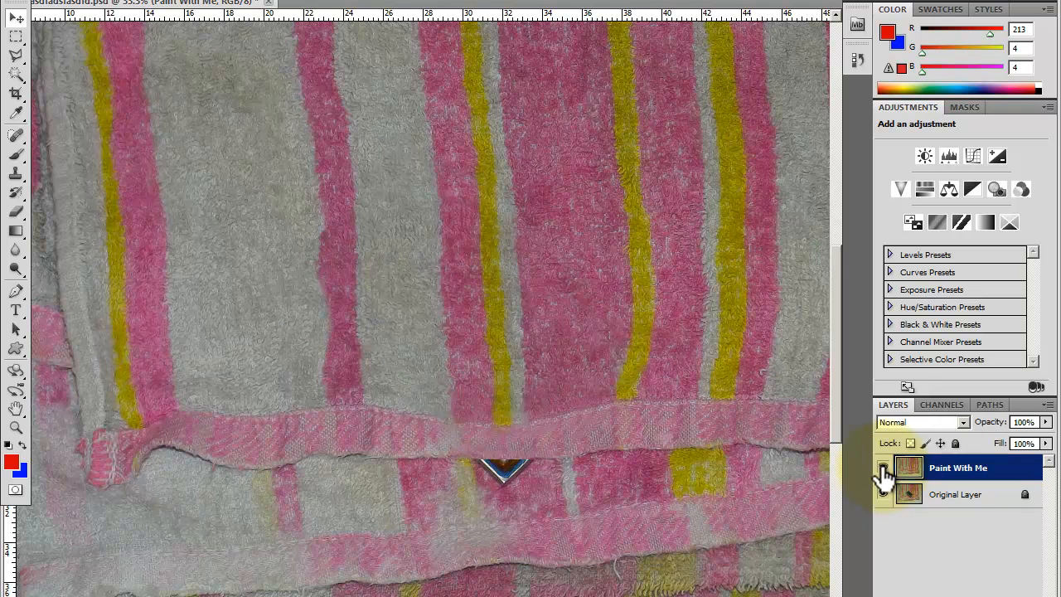
left_click(883, 469)
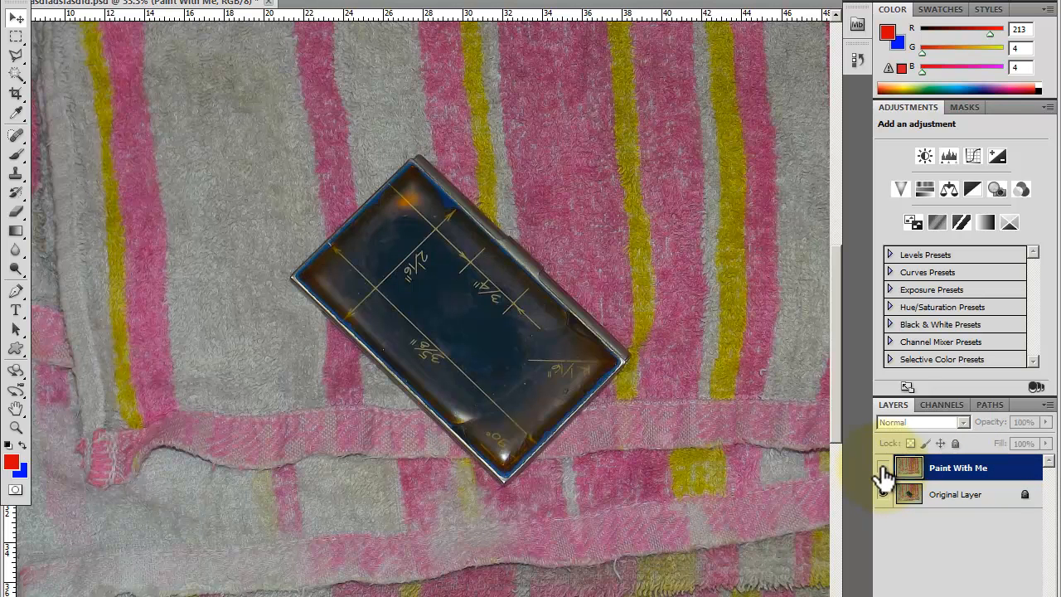
left_click(883, 469)
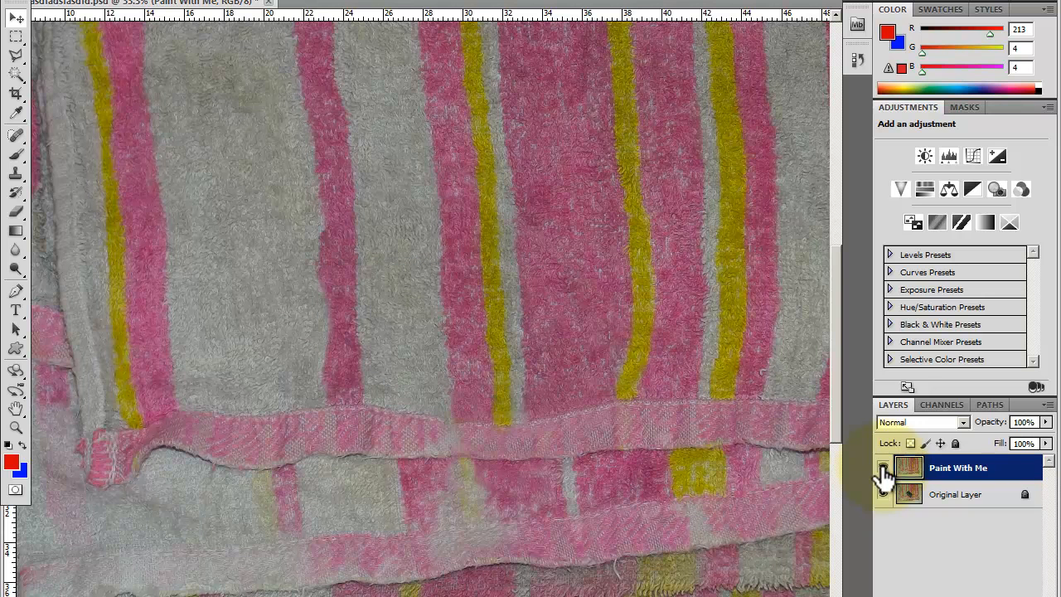
left_click(883, 469)
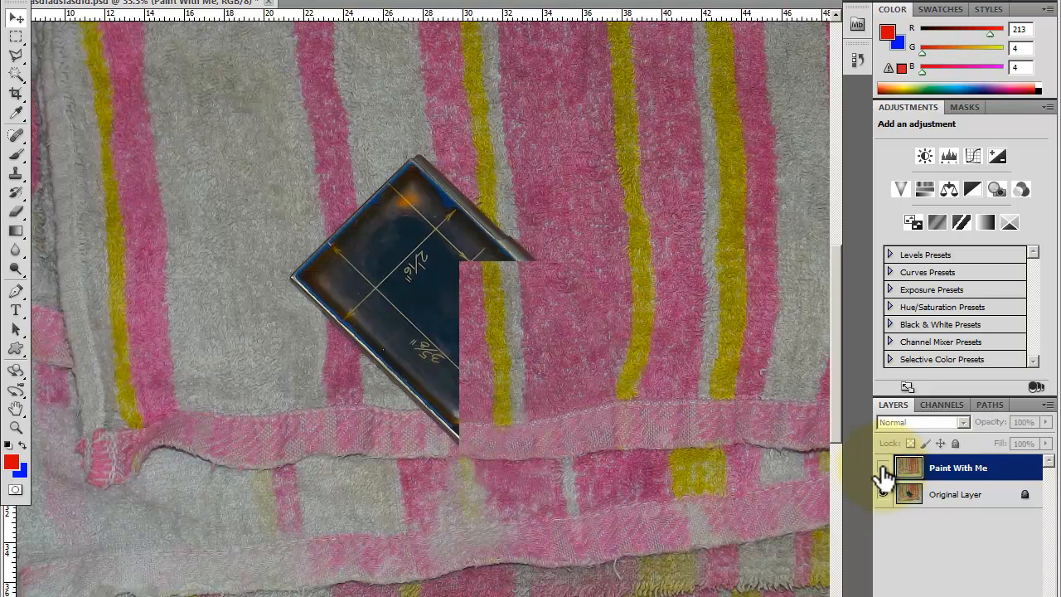
left_click(883, 469)
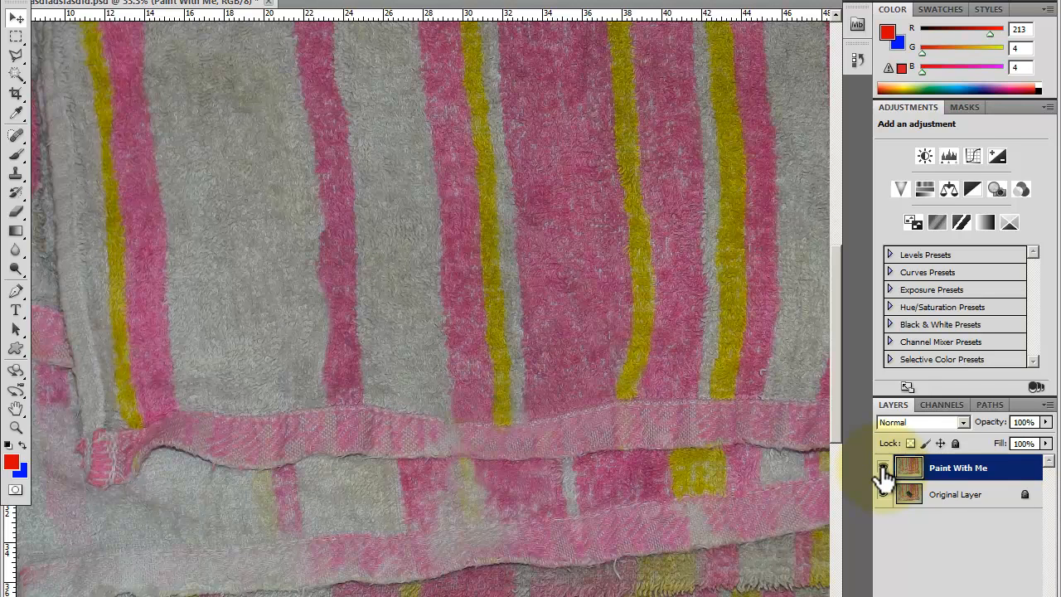
left_click(883, 469)
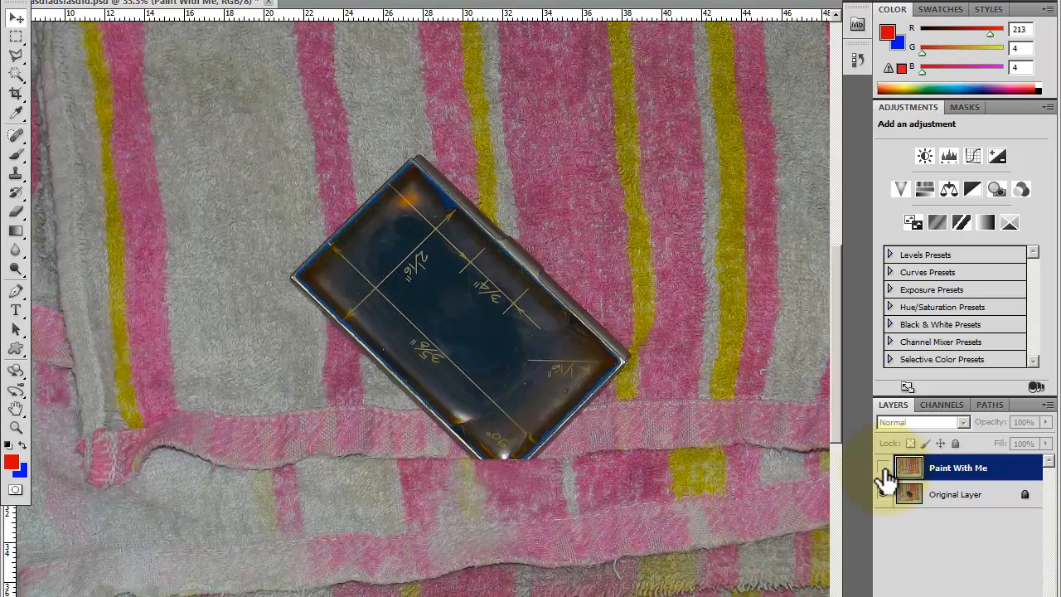
left_click(884, 470)
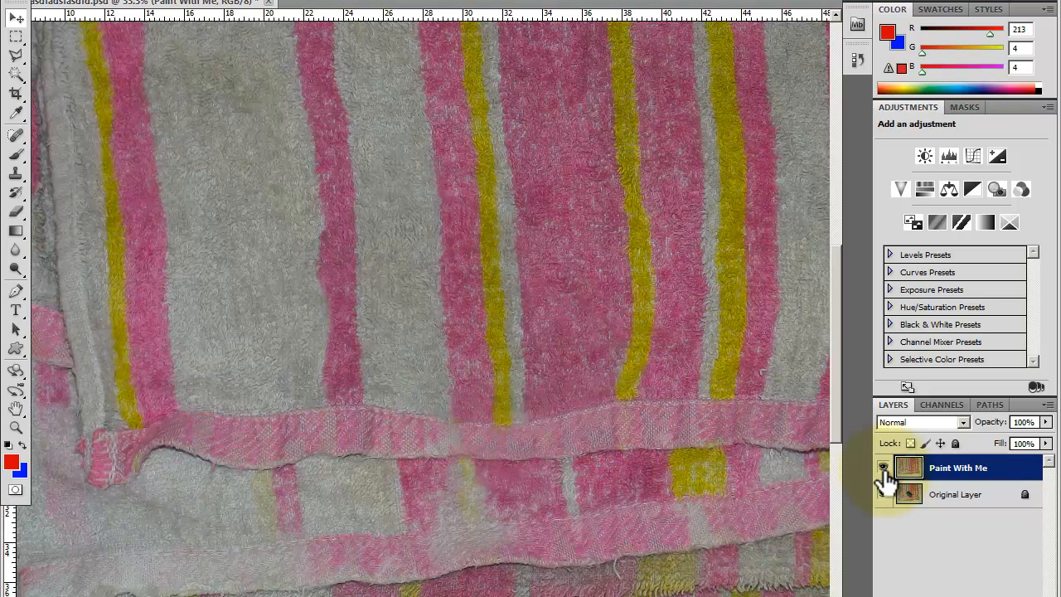
left_click(883, 469)
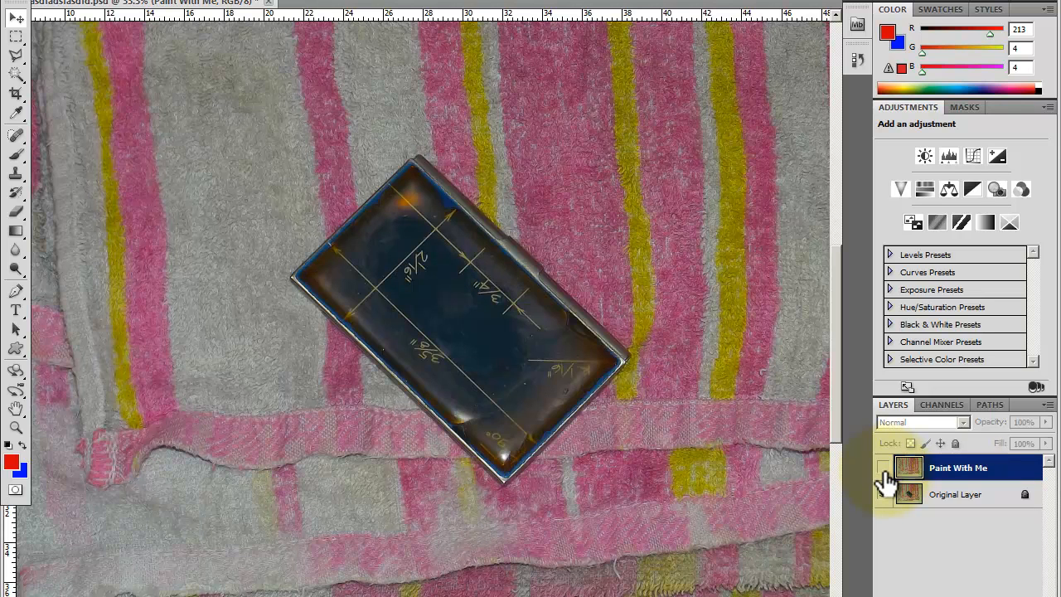
left_click(883, 469)
left_click(884, 469)
left_click(883, 470)
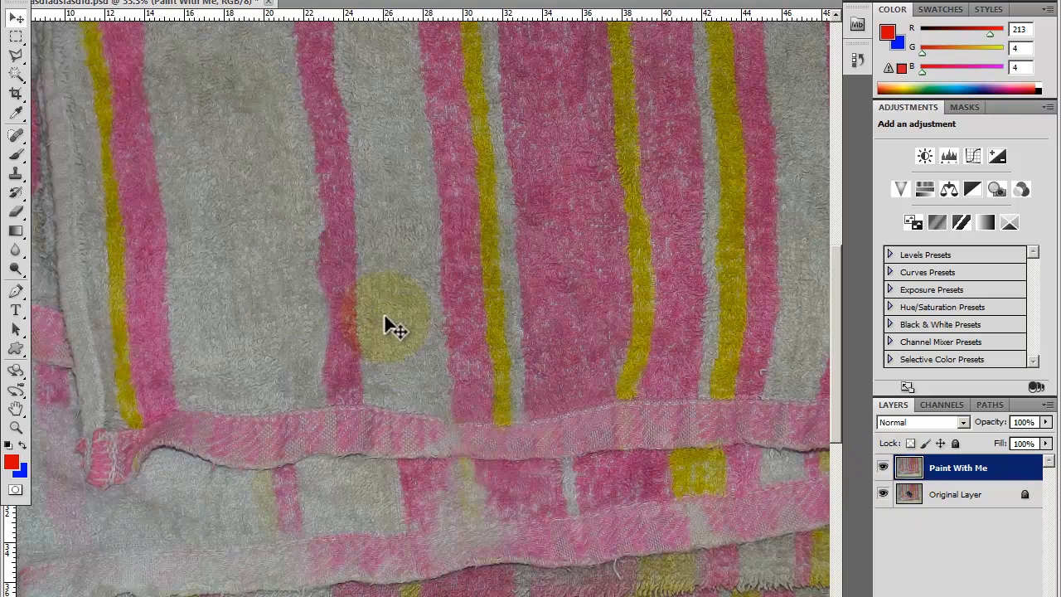
scroll(390, 296, "up", 2)
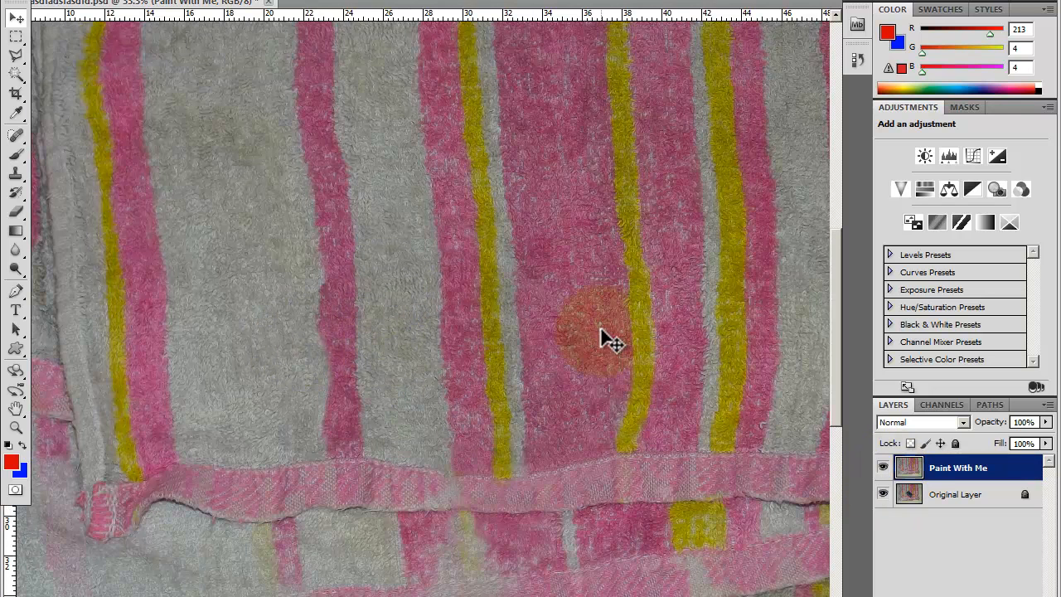
Step: Compare the retouched lower hem area with the original by repeatedly hiding and showing the Paint With Me layer
scroll(600, 336, "down", 4)
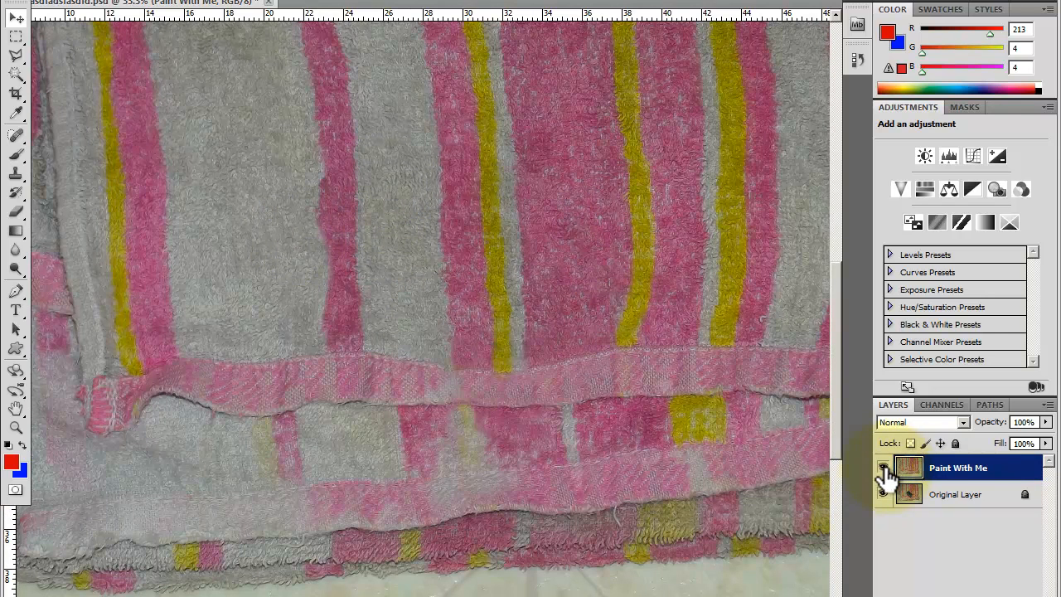
left_click(884, 469)
left_click(884, 469)
left_click(884, 469)
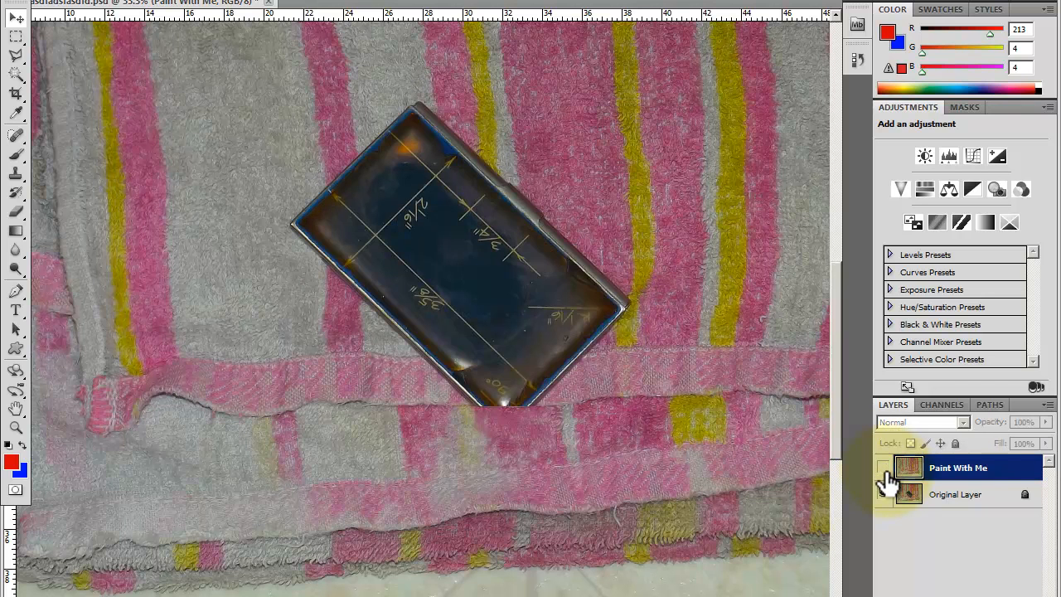
left_click(884, 468)
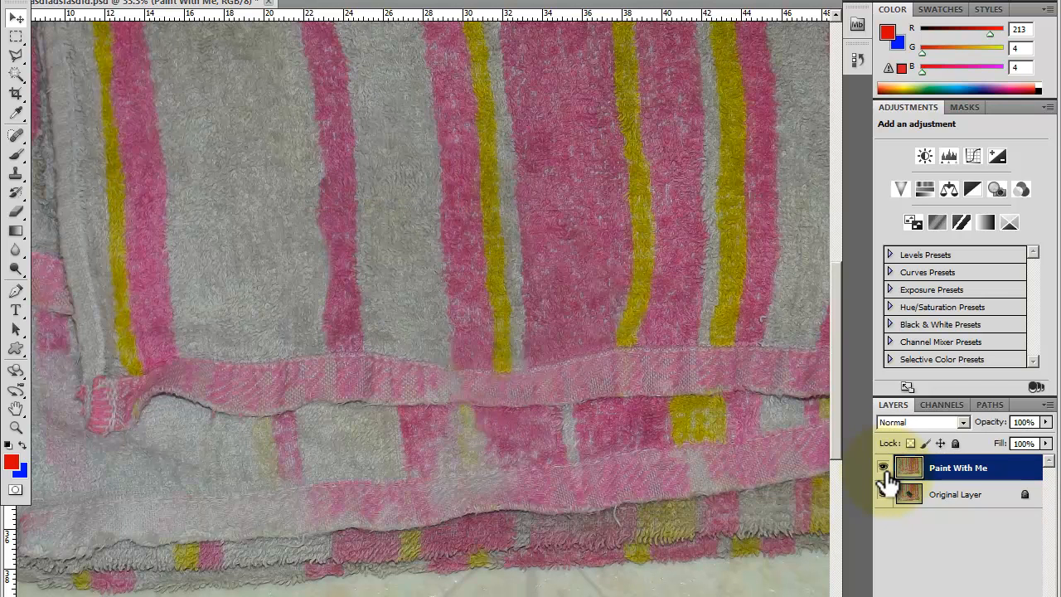
Step: Examine the cloned stripes and fabric above the hem up close at 50% zoom, hiding and showing Paint With Me once
left_click(18, 428)
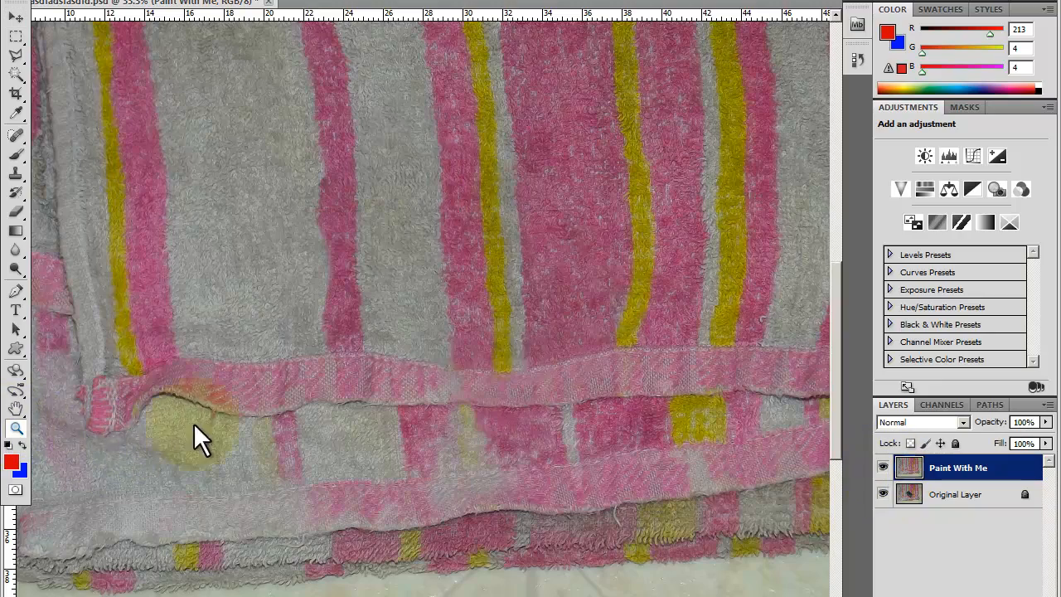
left_click(554, 342)
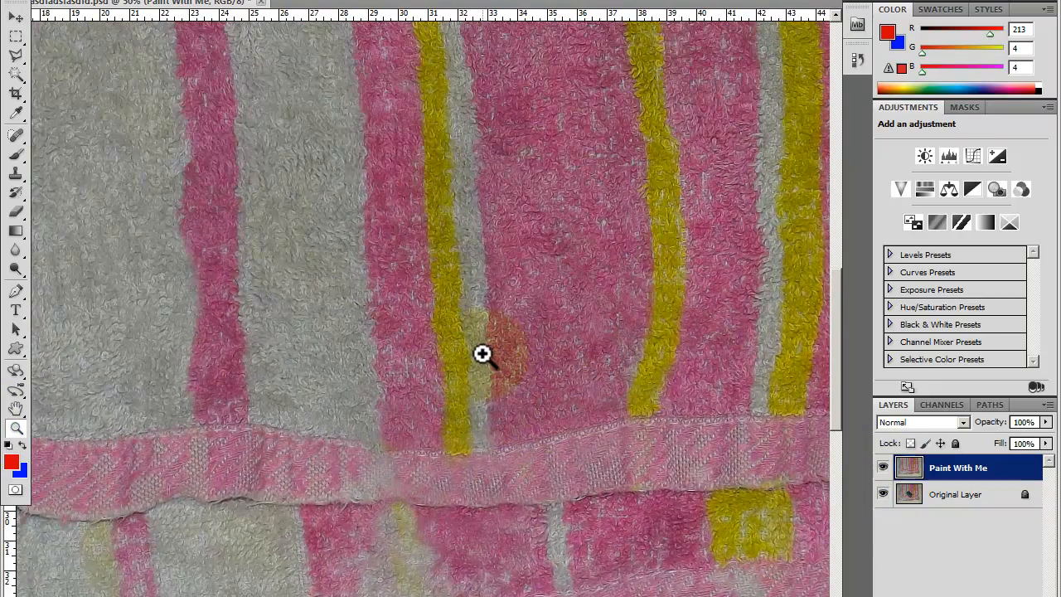
scroll(482, 354, "up", 5)
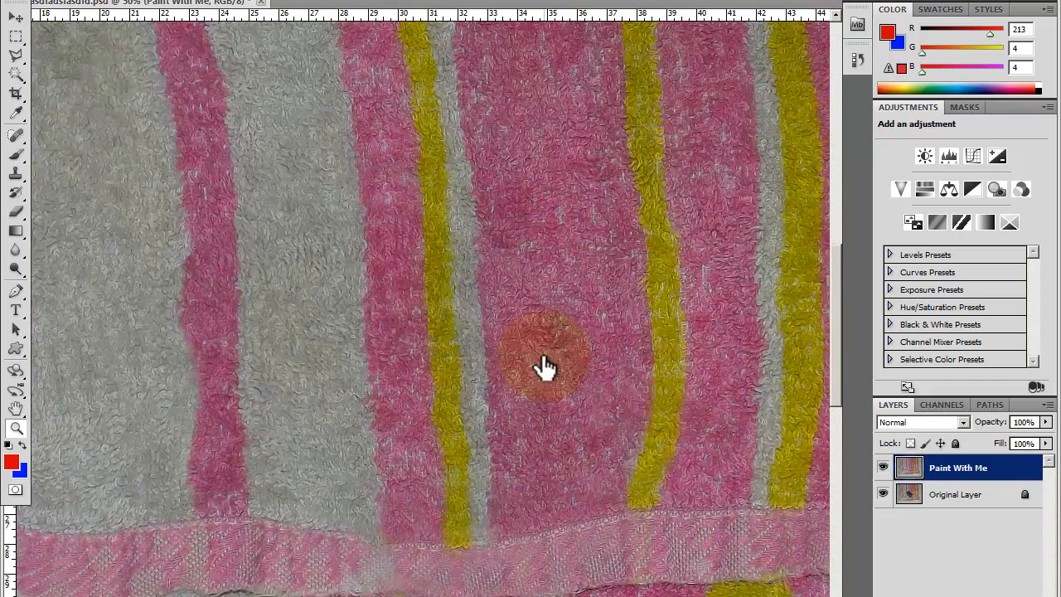
scroll(545, 367, "up", 5)
left_click(884, 468)
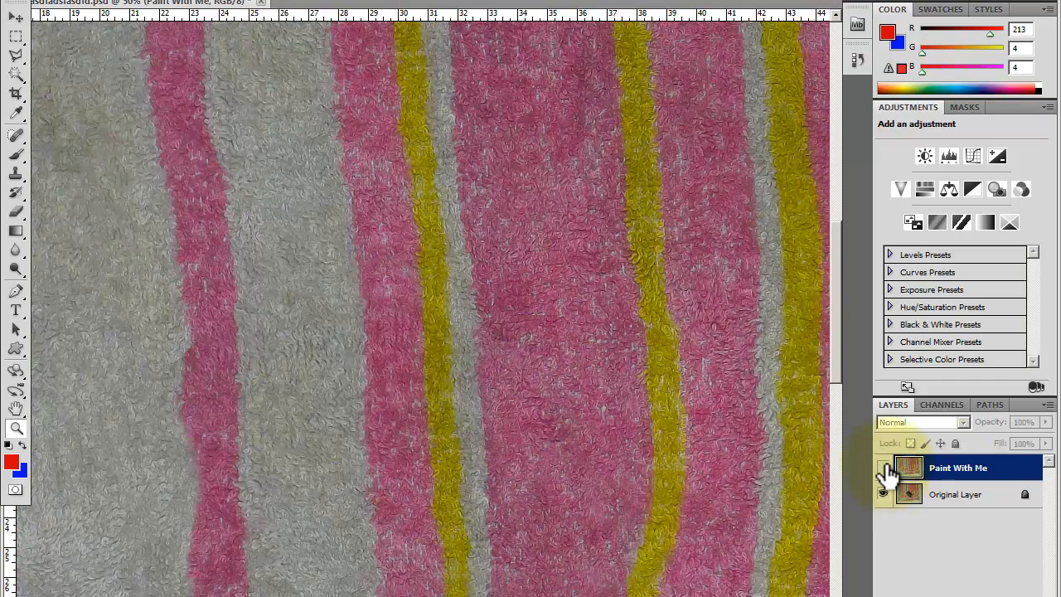
left_click(883, 469)
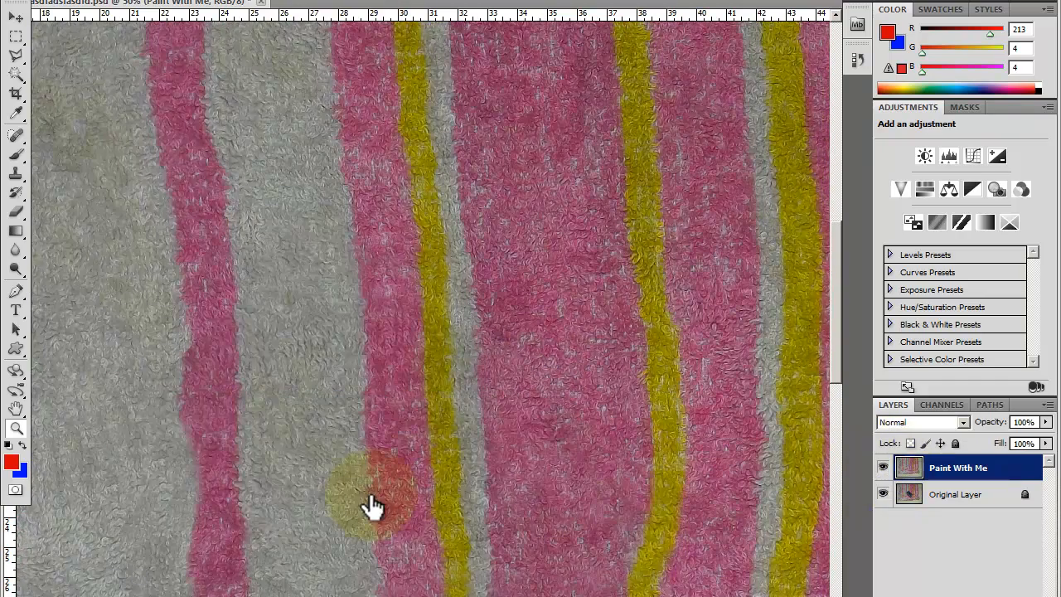
right_click(463, 456)
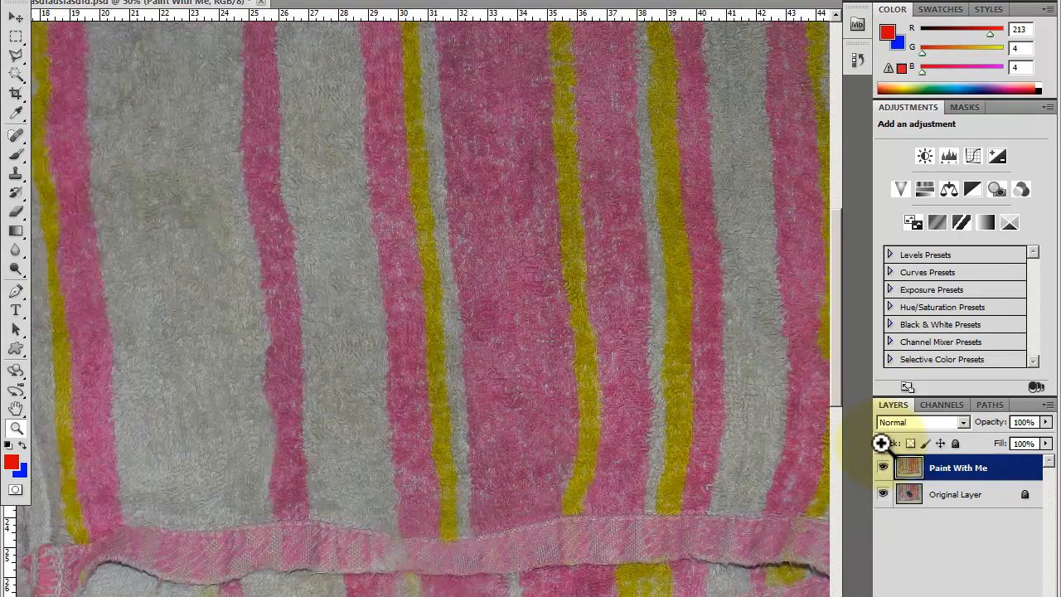
key("ctrl+minus")
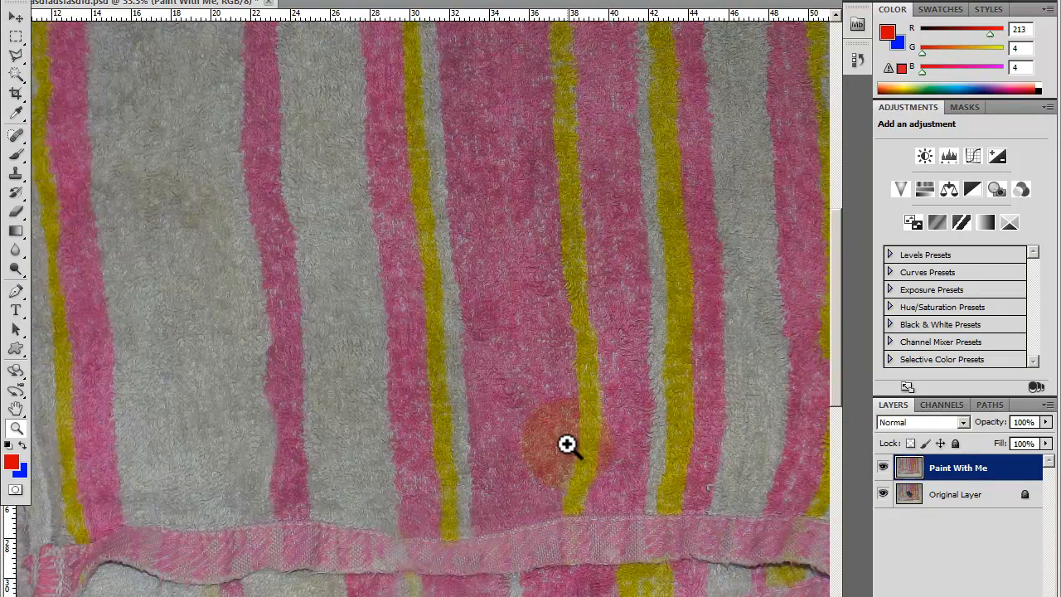